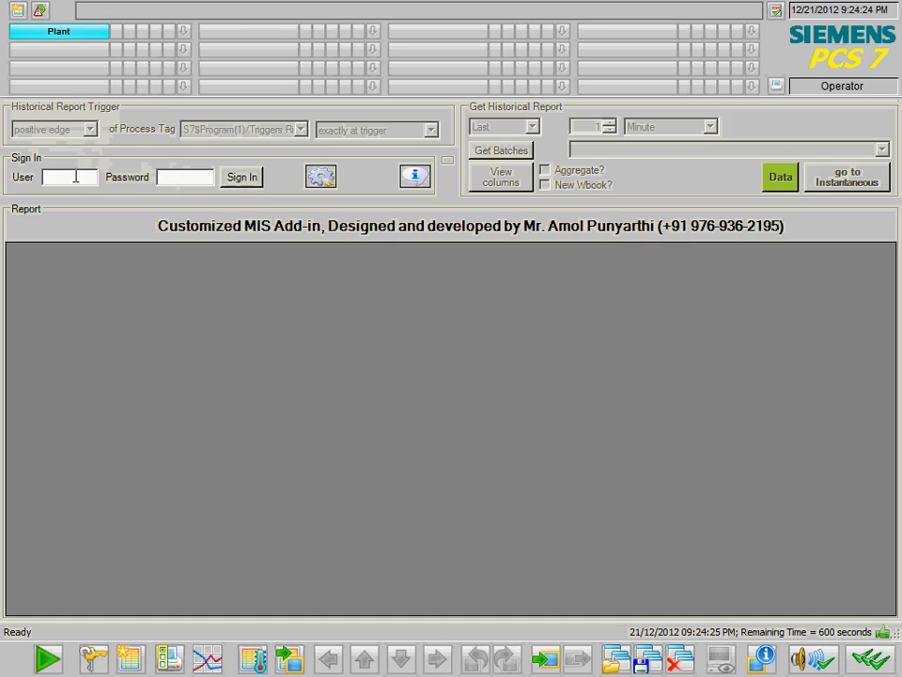
# - Try signing in with a misspelled engineer user name and the password
pyautogui.write('Eg')
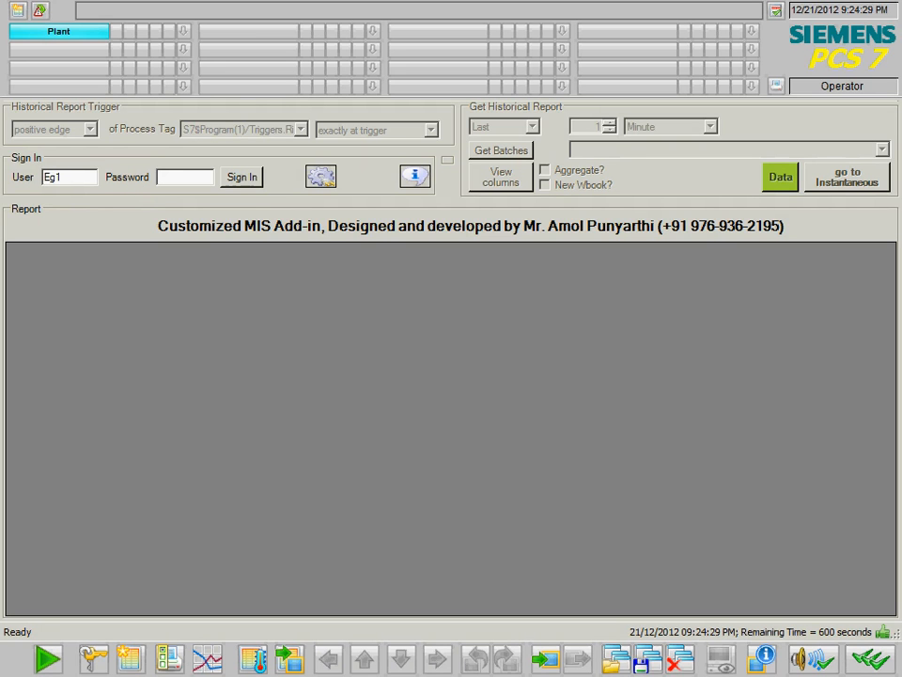
pyautogui.write('1')
pyautogui.click(249, 185)
# - Dismiss the login error, sign in as the engineer, and show the historical data point columns
pyautogui.click(543, 386)
pyautogui.click(242, 178)
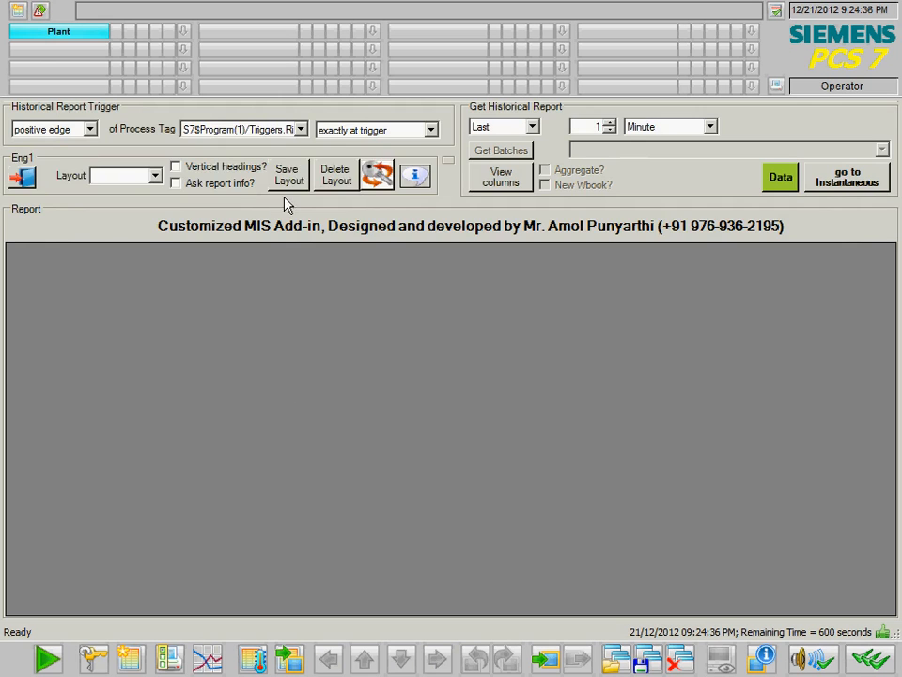
pyautogui.click(500, 176)
# - Browse Data point 1's Tag Name list and close it unchanged
pyautogui.click(202, 138)
pyautogui.moveTo(309, 188); pyautogui.dragTo(315, 402)
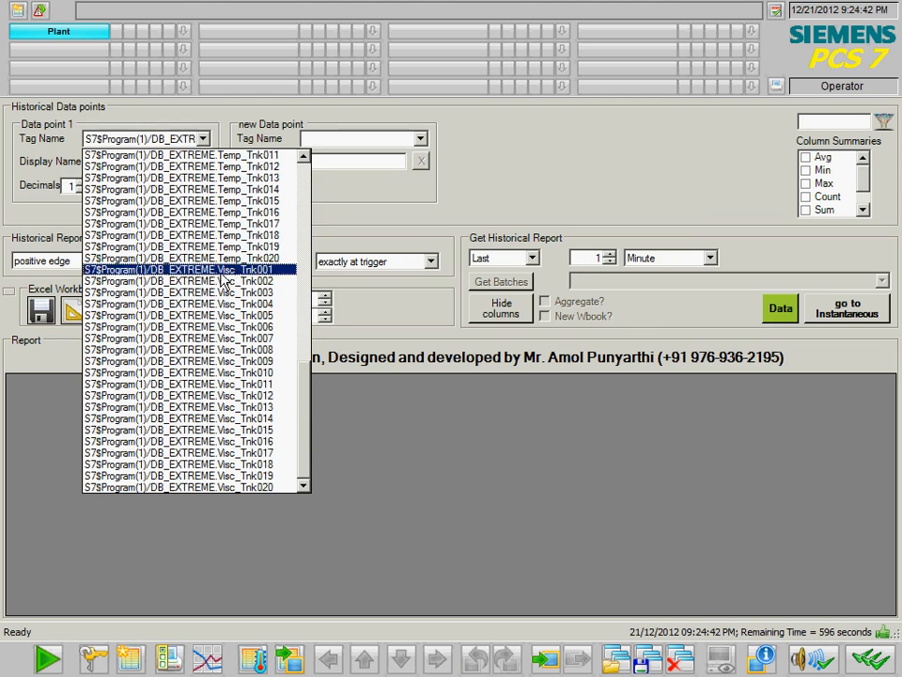
pyautogui.moveTo(311, 422)
pyautogui.mouseDown()
pyautogui.moveTo(307, 298)
pyautogui.moveTo(309, 434)
pyautogui.mouseUp()
pyautogui.click(478, 144)
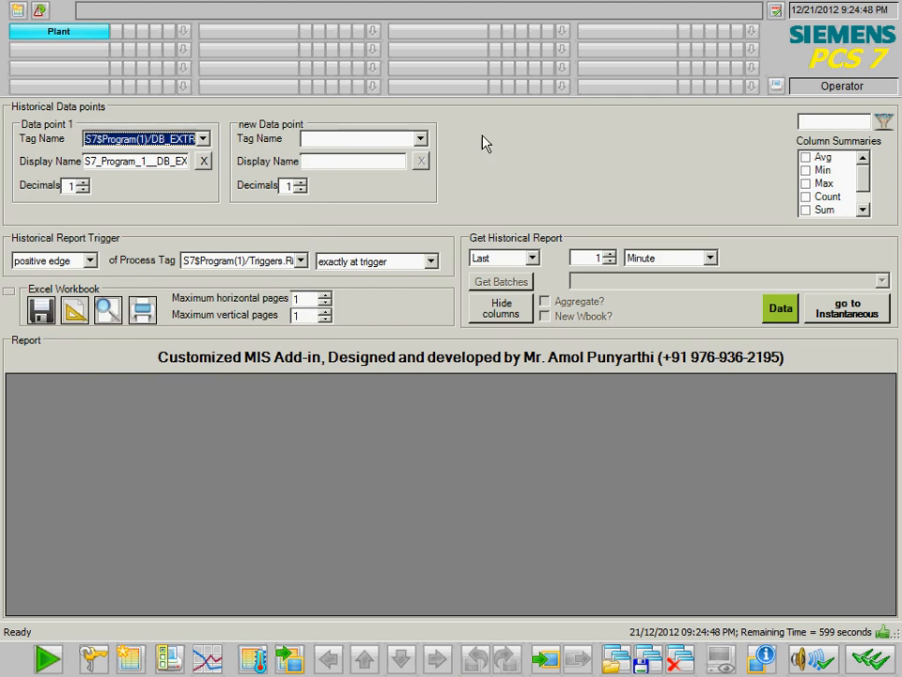
# - Sign the engineer out from the layout settings
pyautogui.click(8, 291)
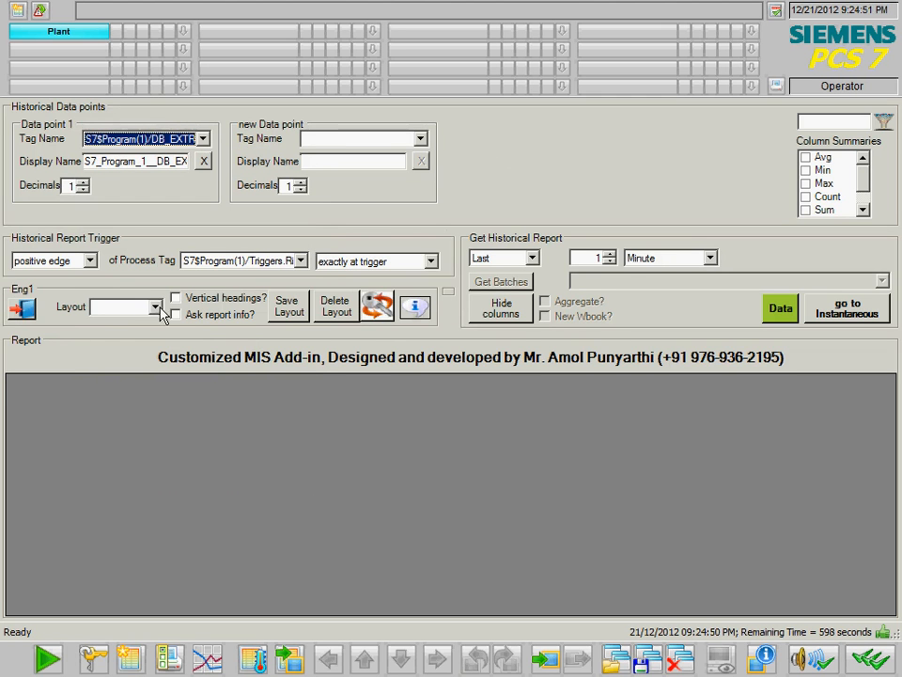
pyautogui.click(28, 313)
pyautogui.click(429, 383)
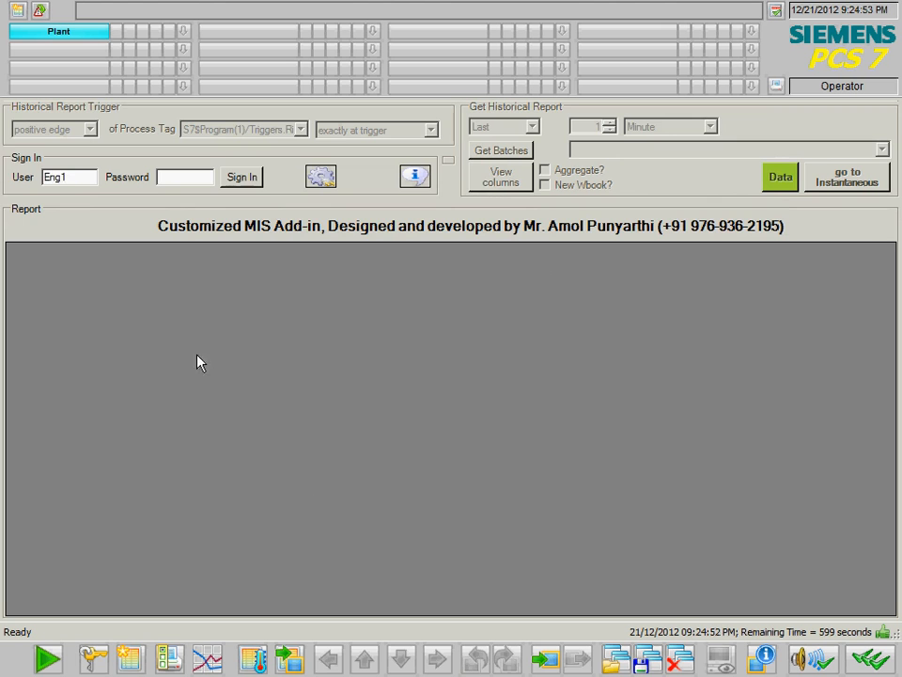
# - Sign in with the operator account and show the historical data point columns
pyautogui.press('Tab')
pyautogui.write('Op')
pyautogui.click(161, 175)
pyautogui.write('*')
pyautogui.click(241, 179)
pyautogui.click(502, 186)
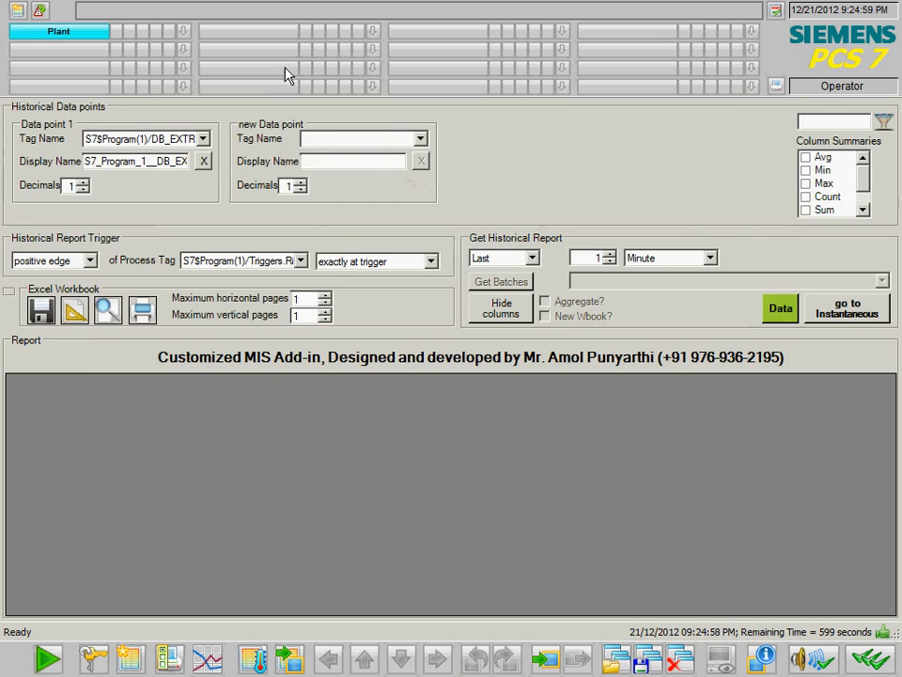
# - Browse Data point 1's tag list, which has no Octane tags, then begin signing out
pyautogui.click(202, 141)
pyautogui.moveTo(305, 250); pyautogui.dragTo(315, 459)
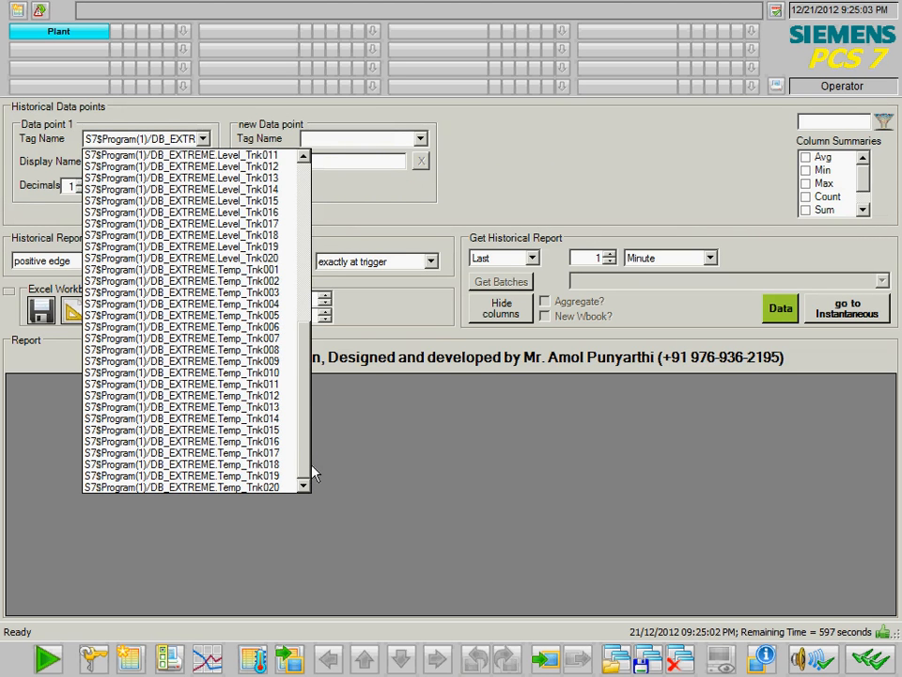
pyautogui.scroll(4, 296, 397)
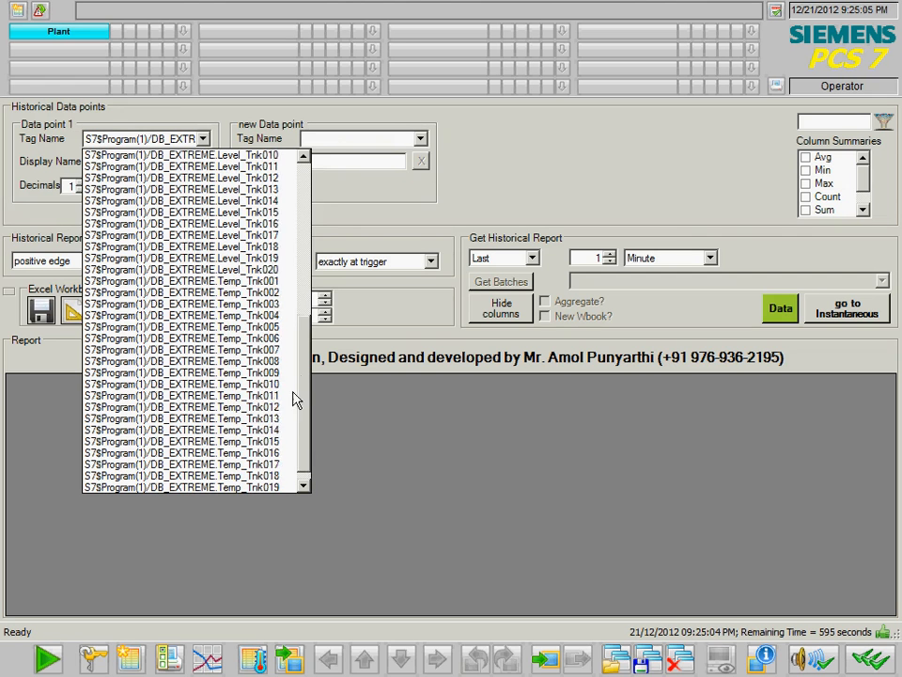
pyautogui.scroll(6, 292, 310)
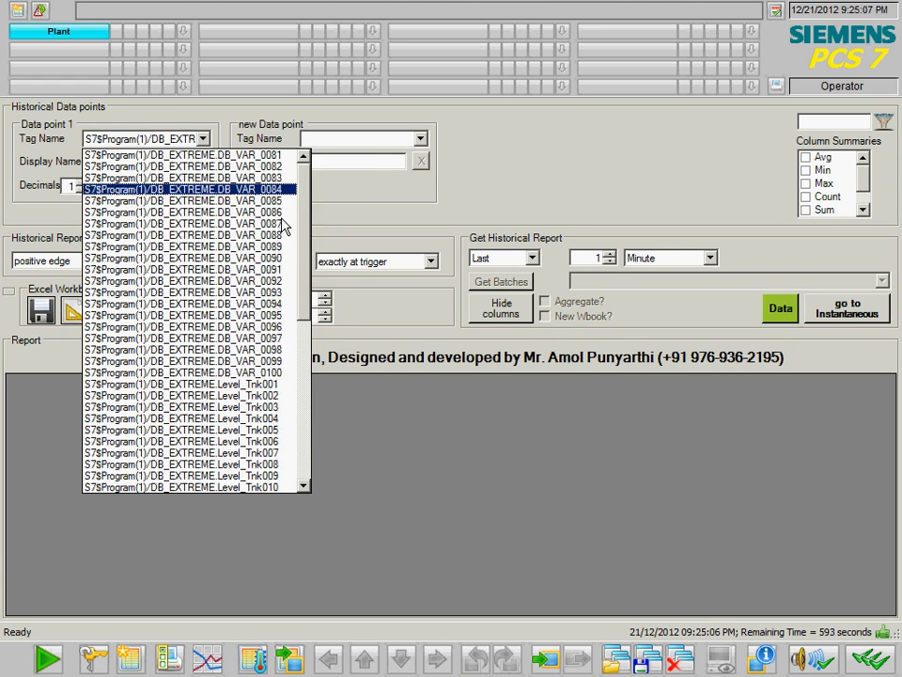
pyautogui.click(498, 177)
pyautogui.click(8, 291)
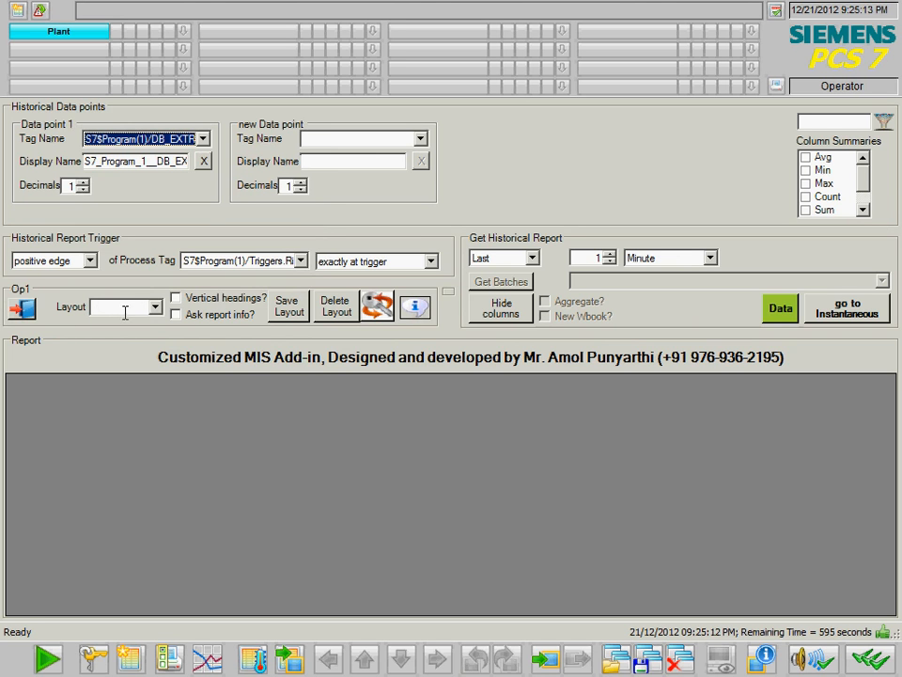
pyautogui.click(22, 309)
# - Confirm sign-out and enter the one-time configuration with the administrator password
pyautogui.click(429, 381)
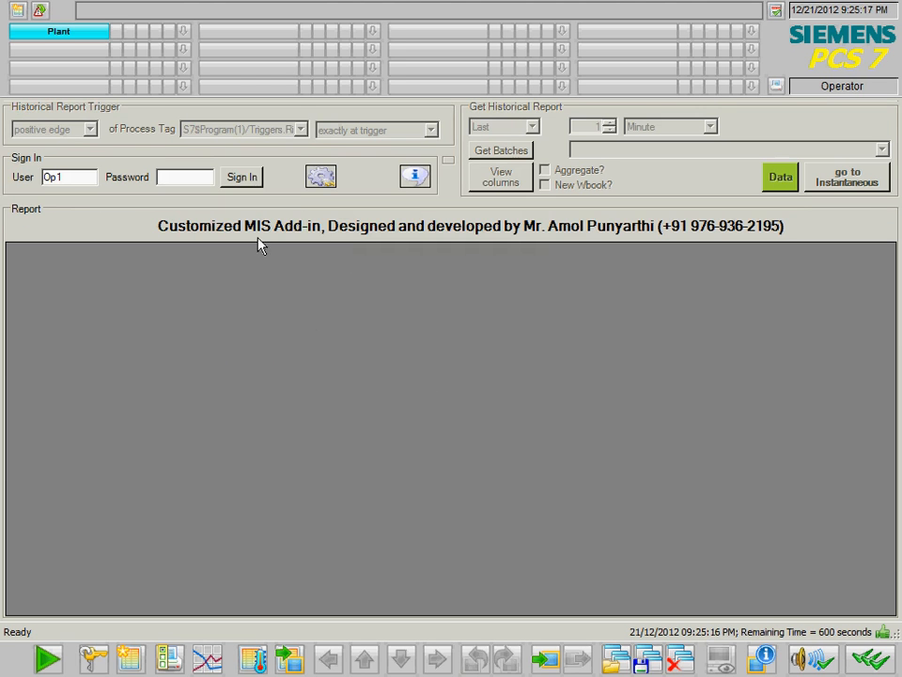
pyautogui.click(319, 178)
pyautogui.write('a')
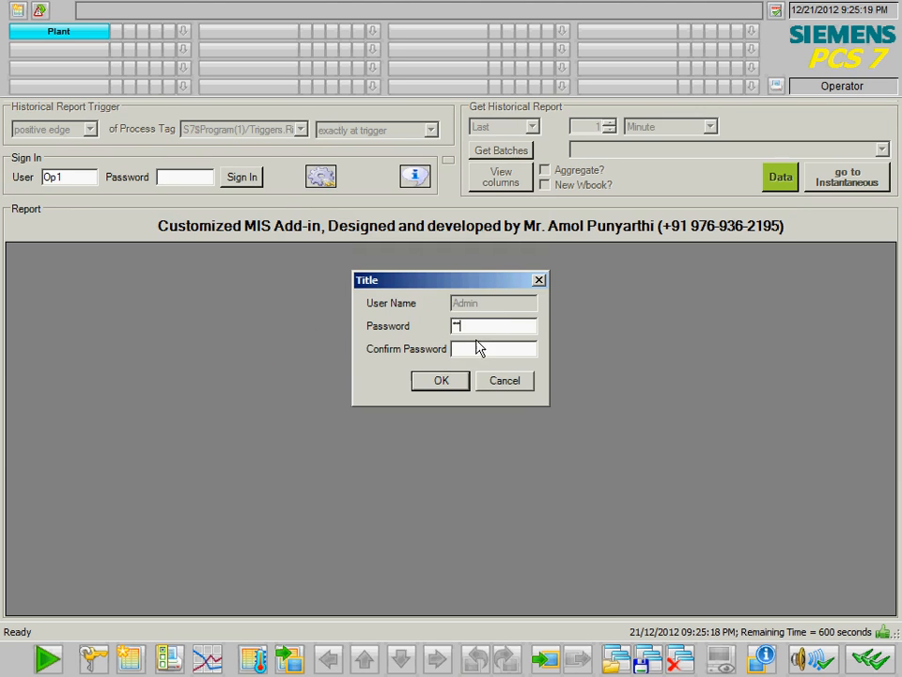
pyautogui.write('abc')
pyautogui.click(452, 379)
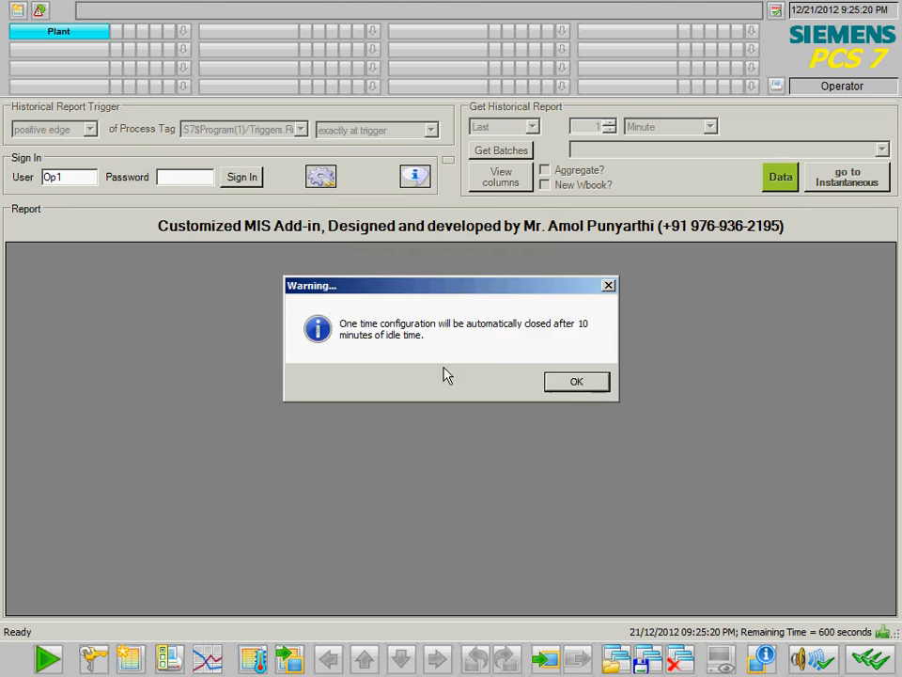
pyautogui.click(545, 375)
# - Review the Engineer group's Instantaneous and Historical *octane* reject filters, closing without changes
pyautogui.click(388, 251)
pyautogui.rightClick(385, 251)
pyautogui.click(443, 262)
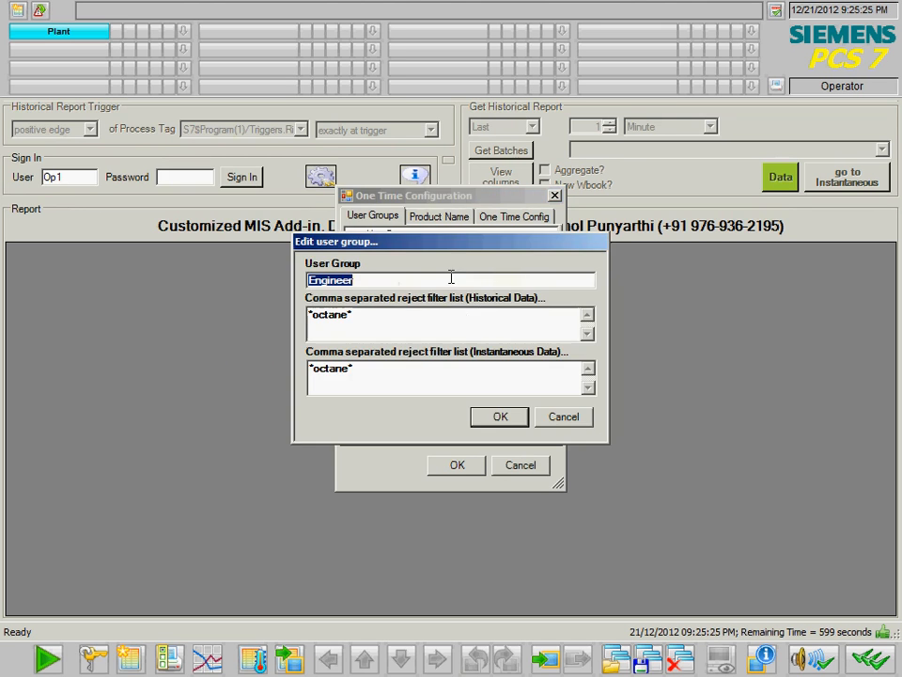
pyautogui.click(384, 376)
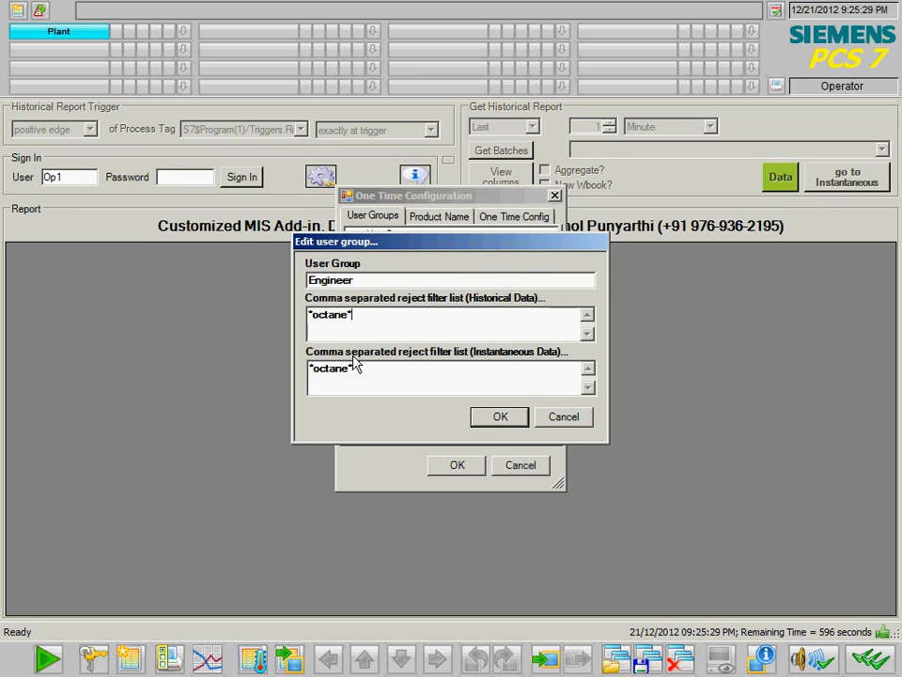
pyautogui.click(411, 320)
pyautogui.click(579, 419)
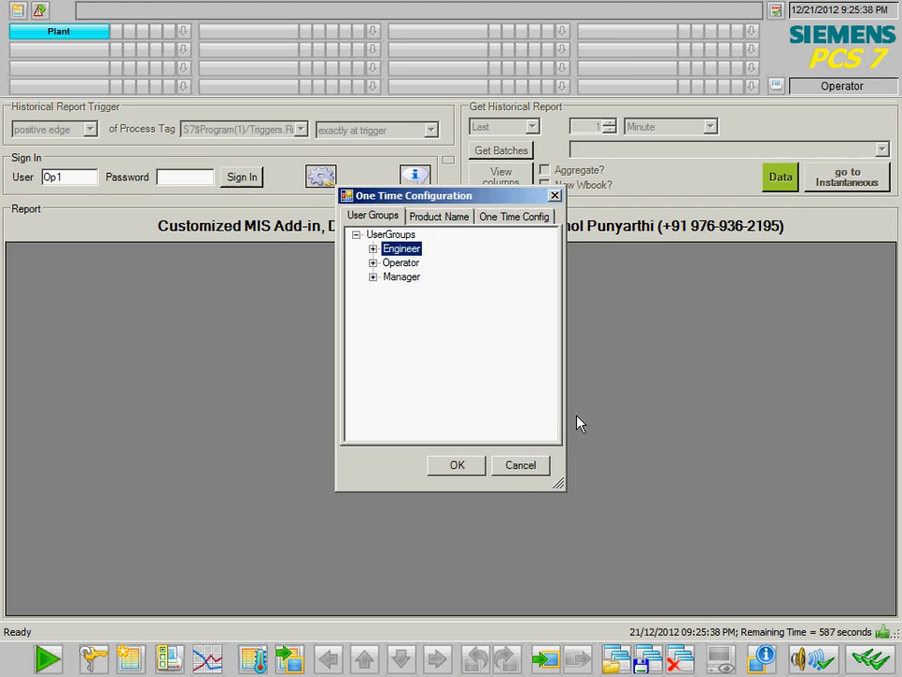
pyautogui.click(555, 195)
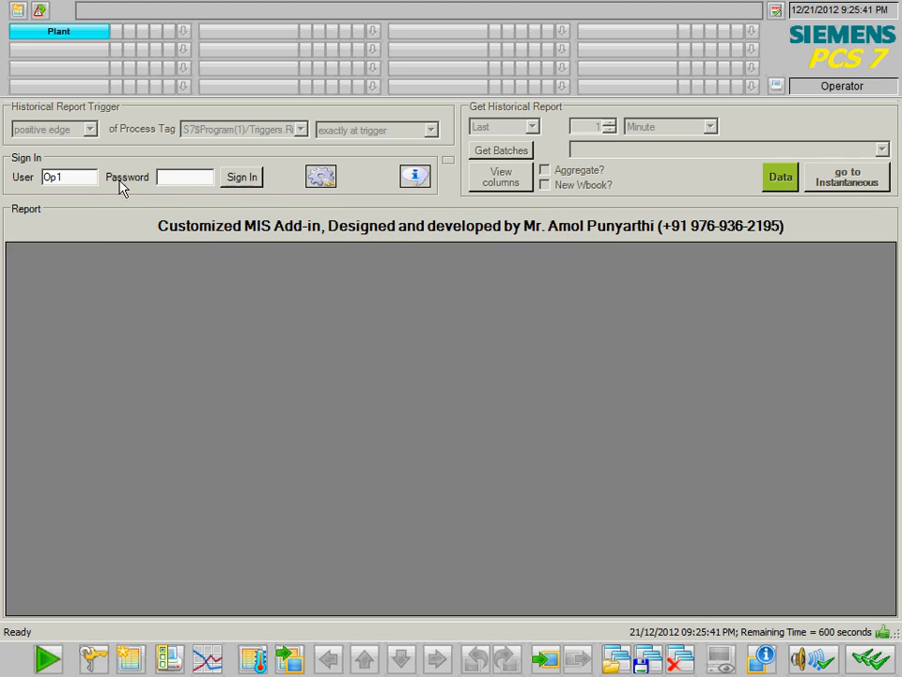
# - Sign in with the manager account
pyautogui.doubleClick(51, 176)
pyautogui.write('Mg1')
pyautogui.click(188, 177)
pyautogui.click(229, 180)
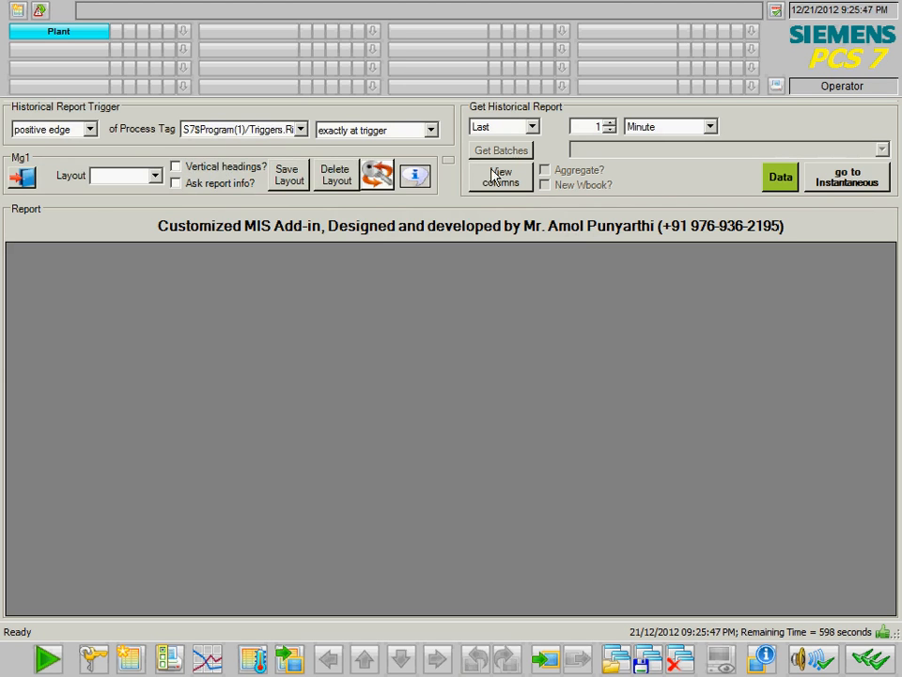
# - Show the data point columns and pick an Octane tag for Data point 1
pyautogui.click(501, 175)
pyautogui.click(201, 140)
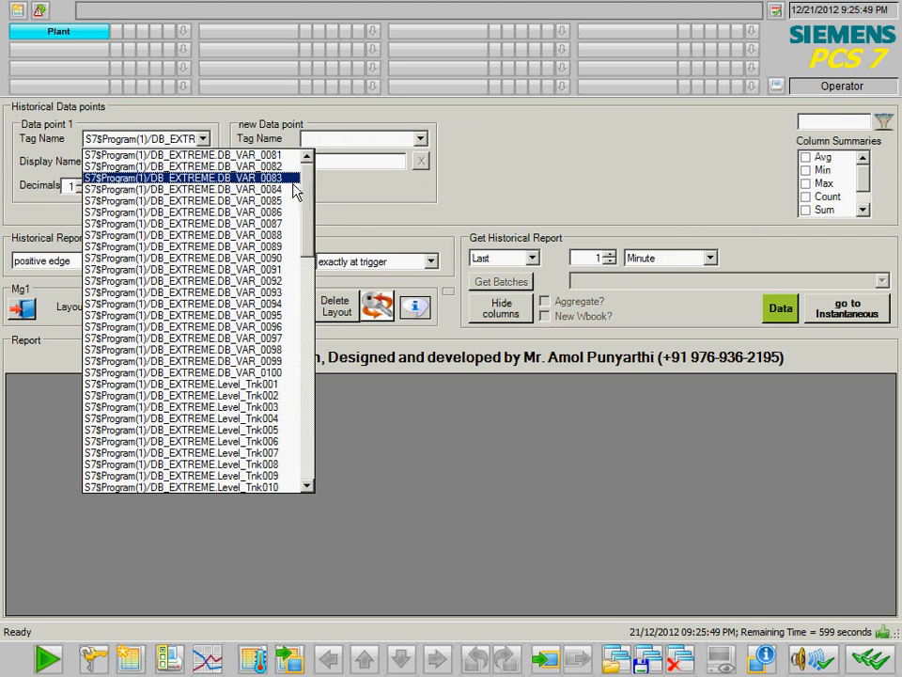
pyautogui.moveTo(308, 192); pyautogui.dragTo(287, 282)
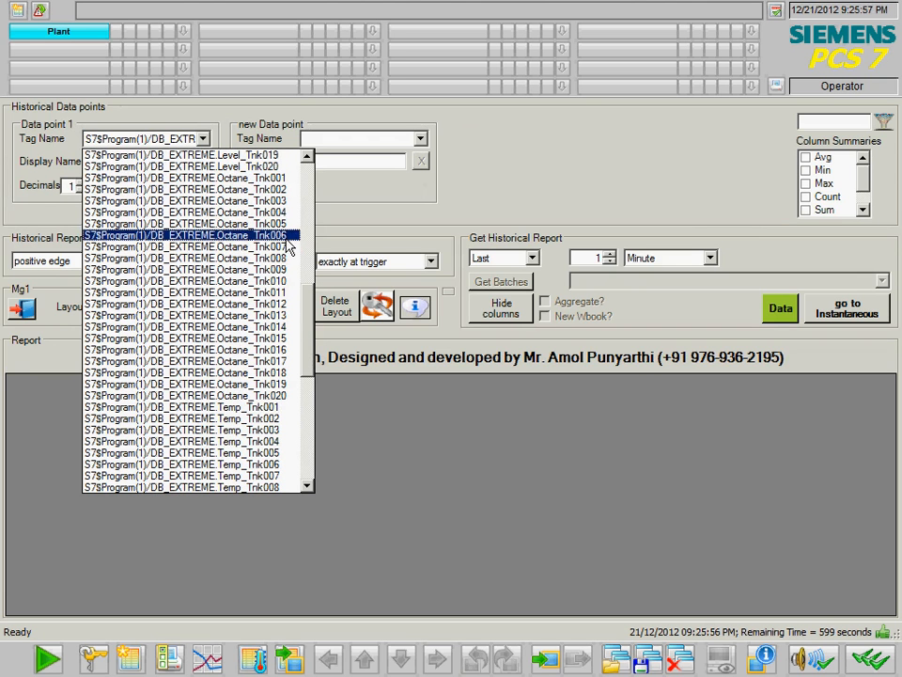
pyautogui.click(293, 249)
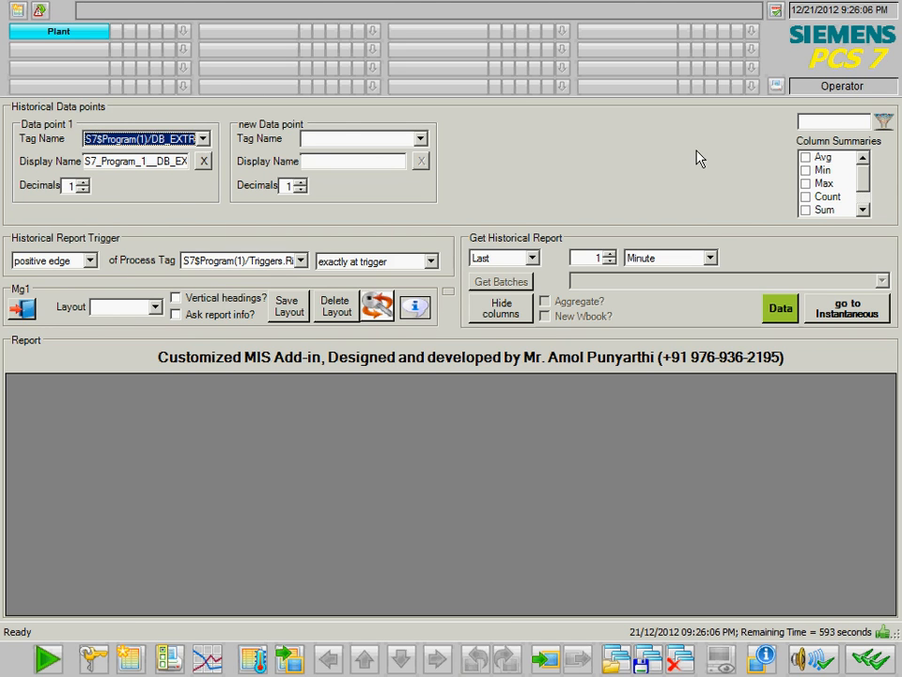
# - Filter the tag list to *oct* and set Data point 1 to Octane_Tnk001
pyautogui.click(202, 139)
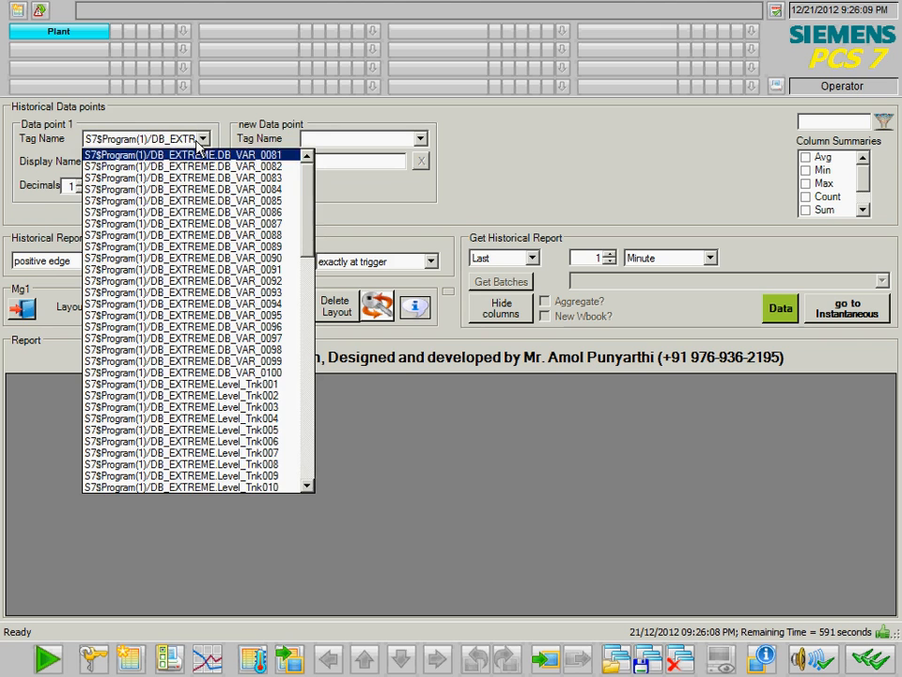
pyautogui.moveTo(307, 205); pyautogui.dragTo(454, 182)
pyautogui.click(851, 118)
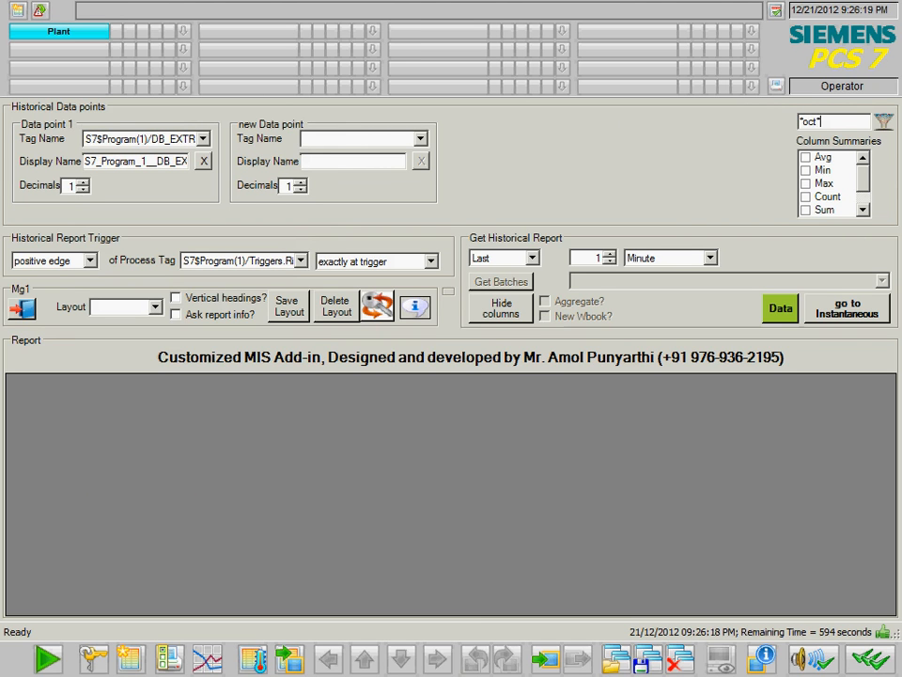
pyautogui.click(202, 138)
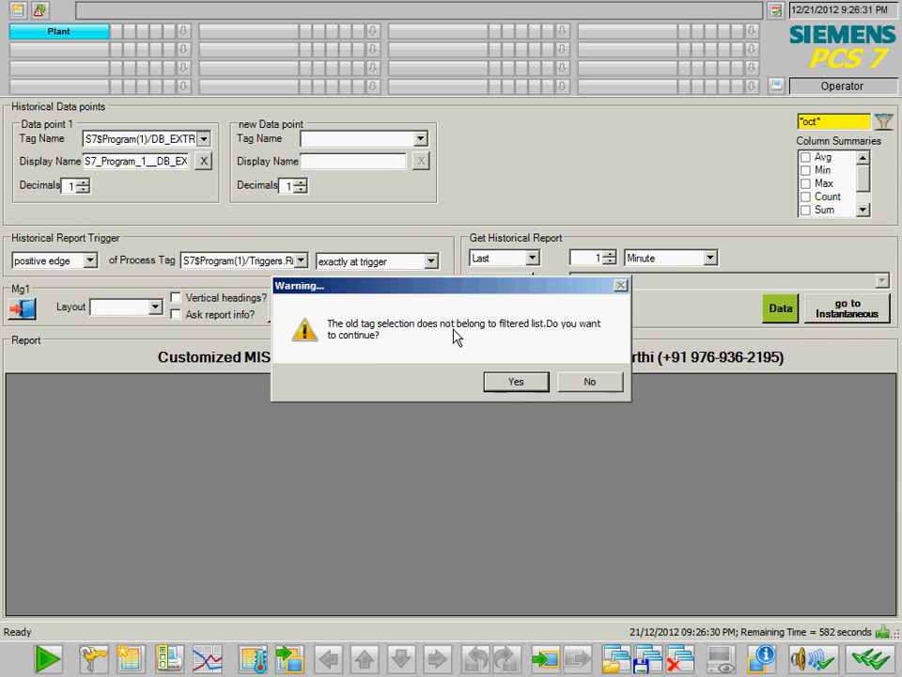
pyautogui.click(515, 391)
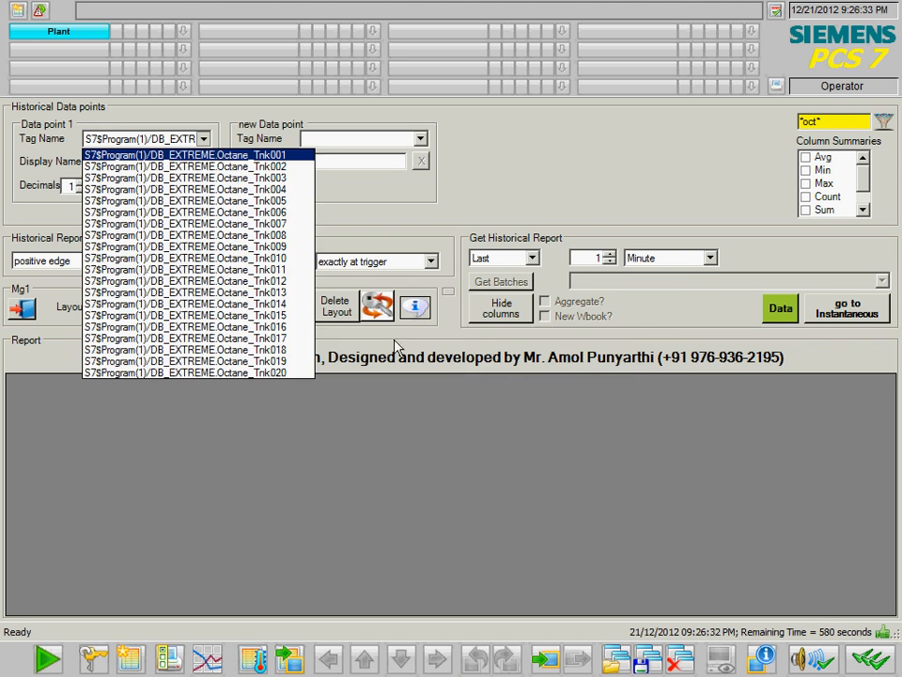
pyautogui.click(279, 160)
pyautogui.click(376, 138)
# - Add Octane_Tnk002 as Data point 2 and rename Data point 1 to Oct_Tank_1
pyautogui.click(401, 154)
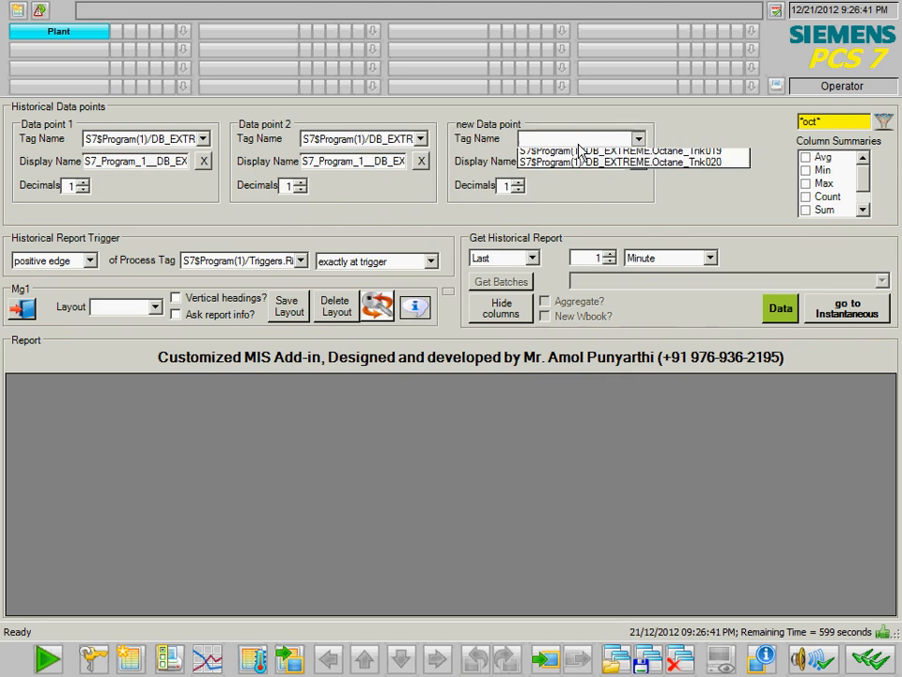
pyautogui.moveTo(139, 214); pyautogui.dragTo(36, 221)
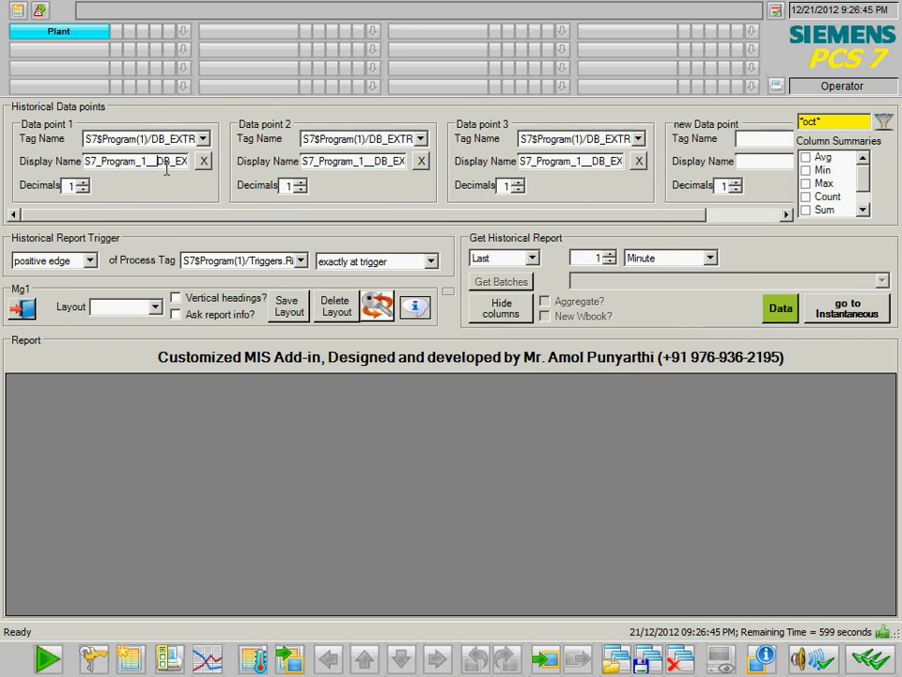
pyautogui.doubleClick(169, 161)
pyautogui.hotkey('shift', 'Home')
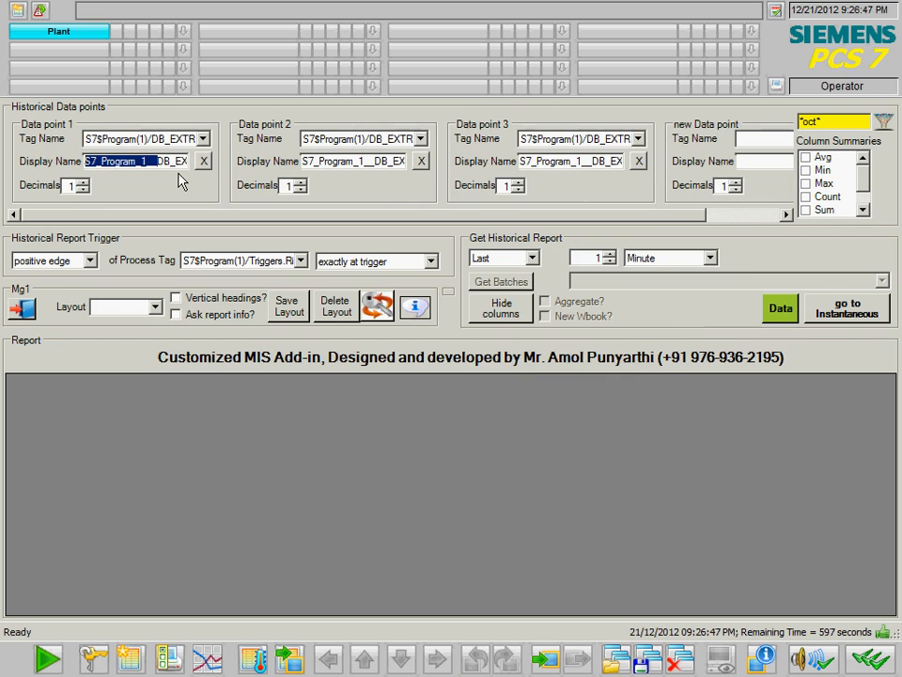
pyautogui.press('End')
pyautogui.hotkey('shift', 'Home')
pyautogui.write('Oct_Tank')
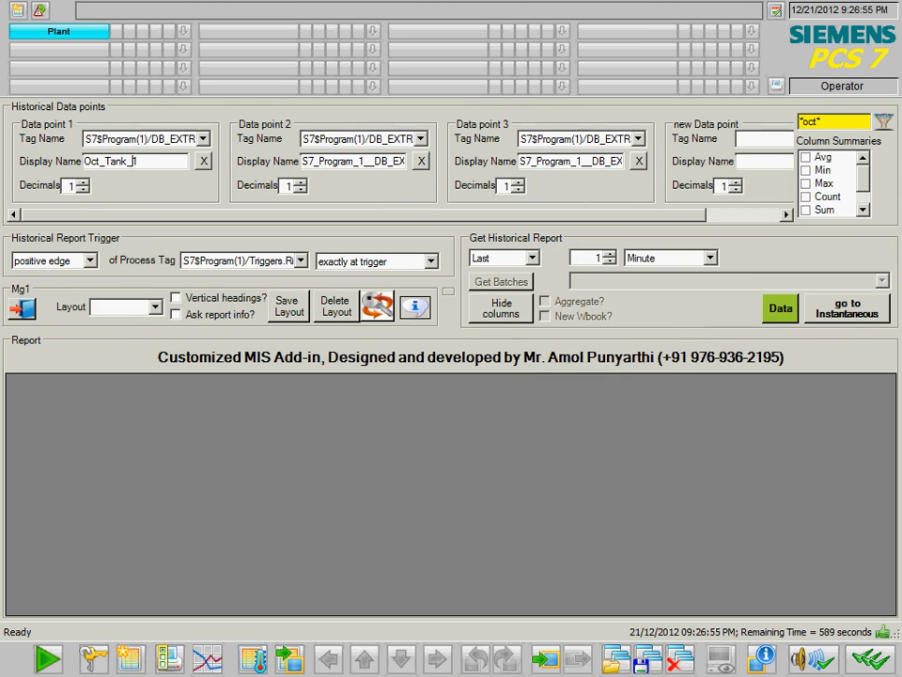
# - Rename data points 2 and 3 to Oct_Tank_2 and Oct_Tank_3; give Data point 2 two decimals
pyautogui.hotkey('shift', 'Home')
pyautogui.click(329, 161)
pyautogui.press('End')
pyautogui.hotkey('shift', 'Home')
pyautogui.write('Oct_Tank_')
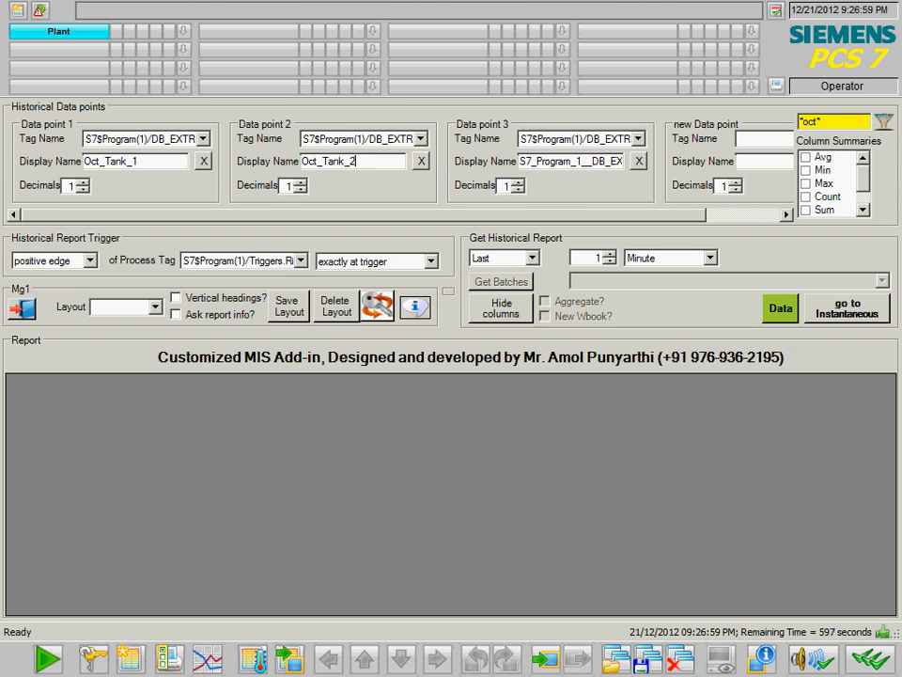
pyautogui.click(608, 160)
pyautogui.press('End')
pyautogui.hotkey('shift', 'Home')
pyautogui.write('Oct_Tank_3')
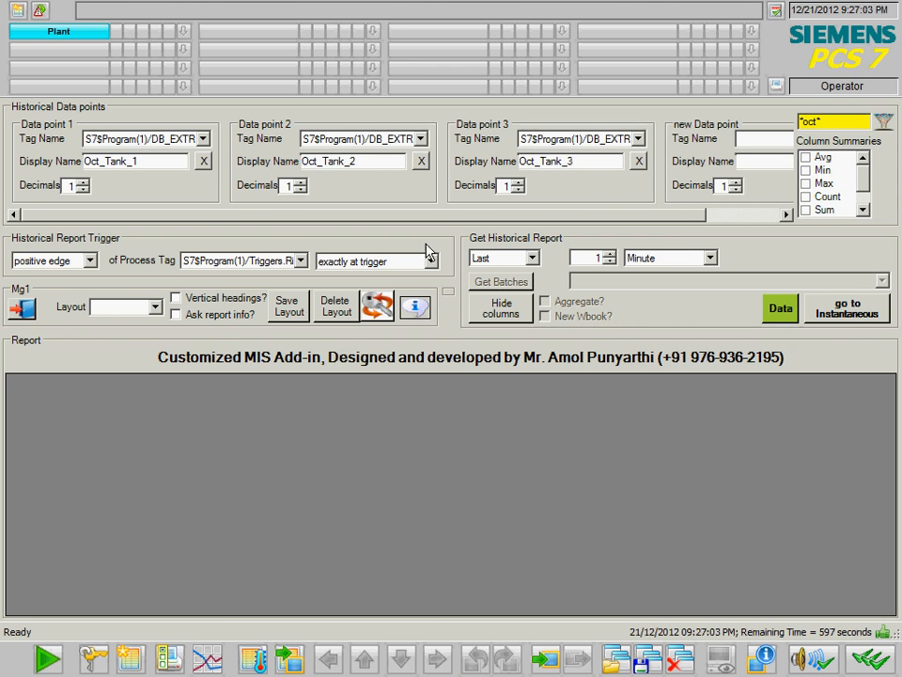
pyautogui.click(300, 183)
# - Give Data point 3 three decimals and review trigger options, keeping positive edge on the current tag
pyautogui.click(517, 182)
pyautogui.click(517, 183)
pyautogui.click(57, 261)
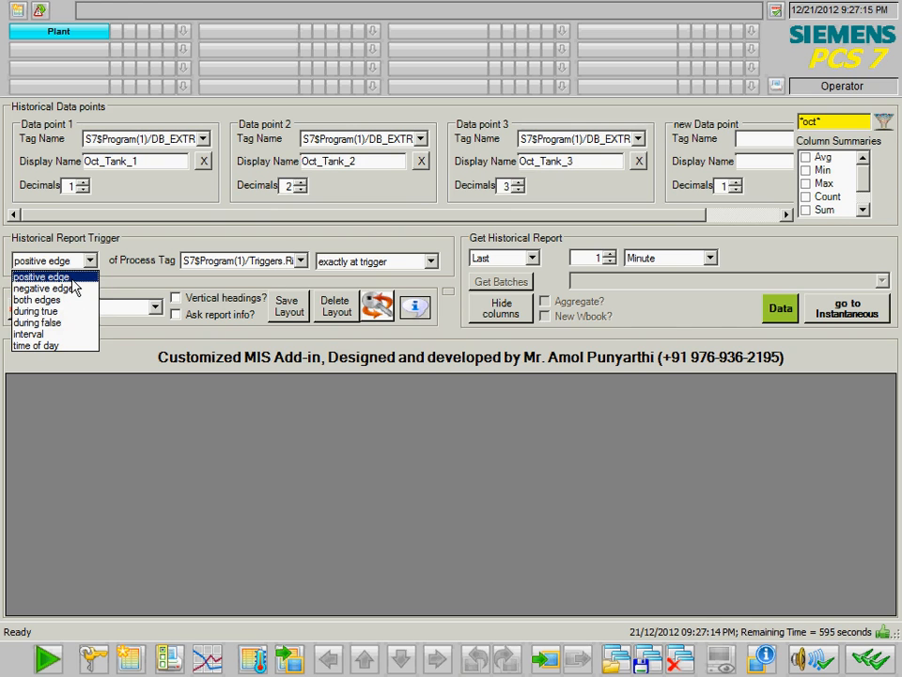
pyautogui.click(267, 264)
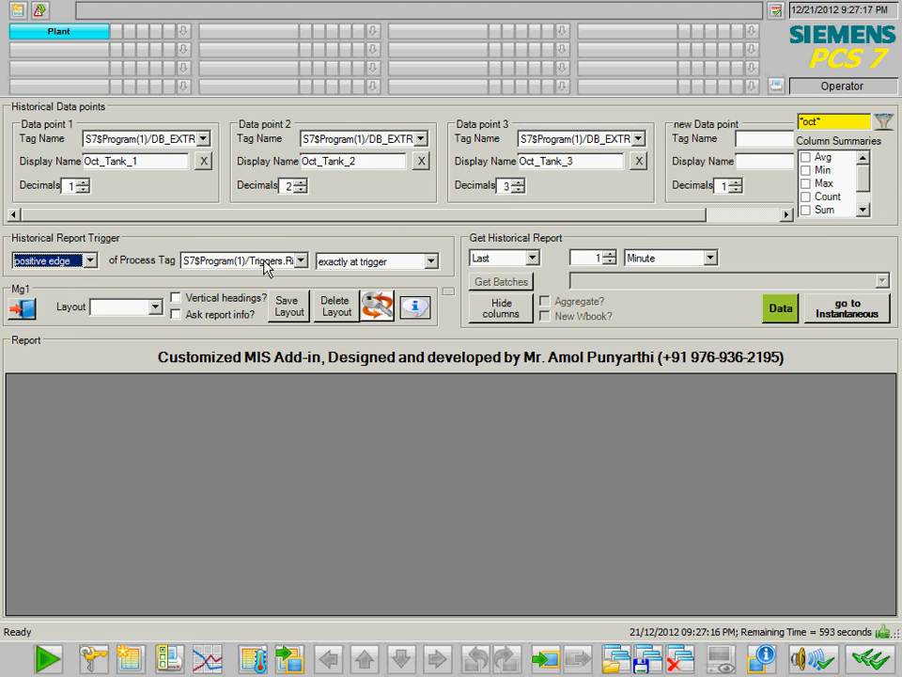
pyautogui.click(281, 264)
pyautogui.click(281, 262)
pyautogui.click(375, 261)
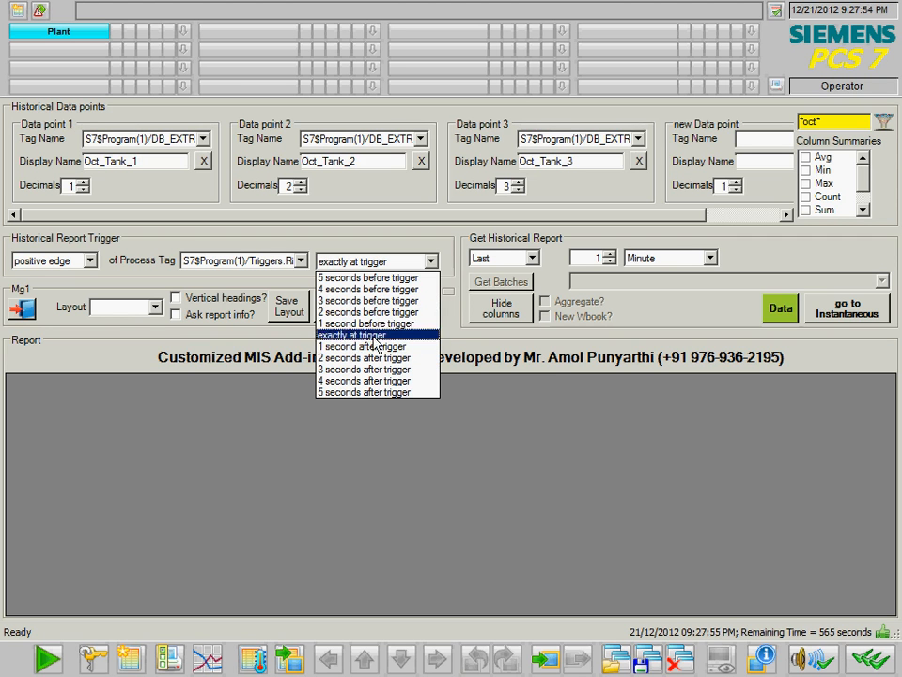
# - Keep the offset exactly at trigger and try negative edge and both edges trigger types
pyautogui.click(81, 267)
pyautogui.click(79, 265)
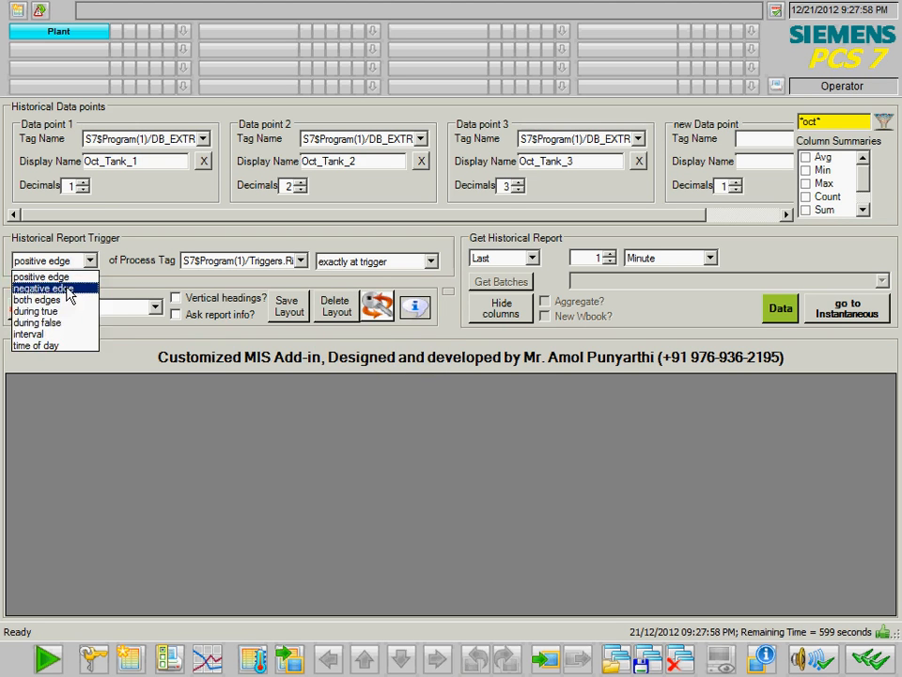
pyautogui.click(67, 292)
pyautogui.click(245, 261)
pyautogui.click(111, 270)
pyautogui.click(92, 263)
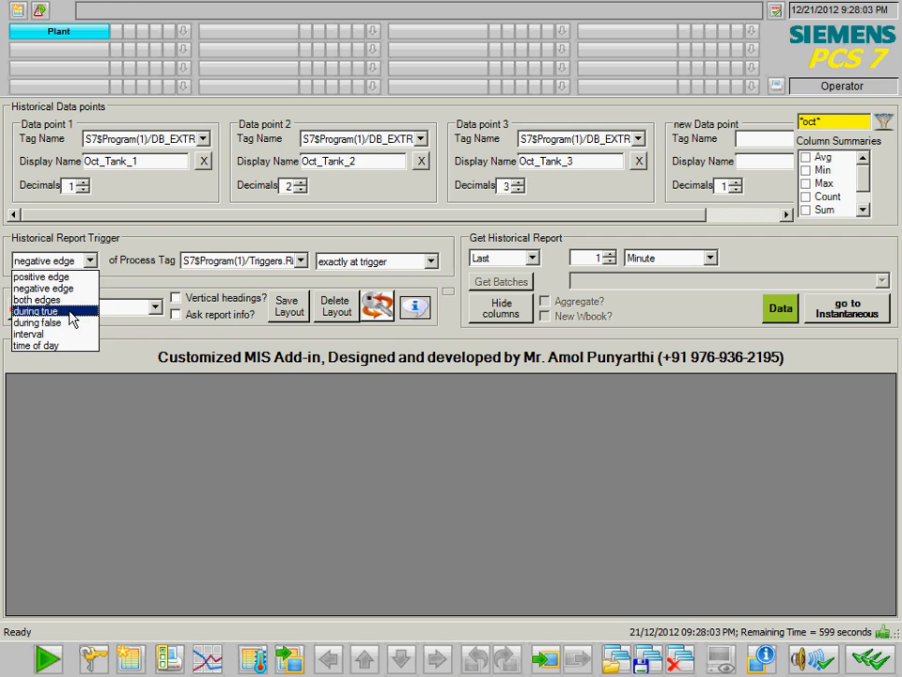
pyautogui.click(68, 299)
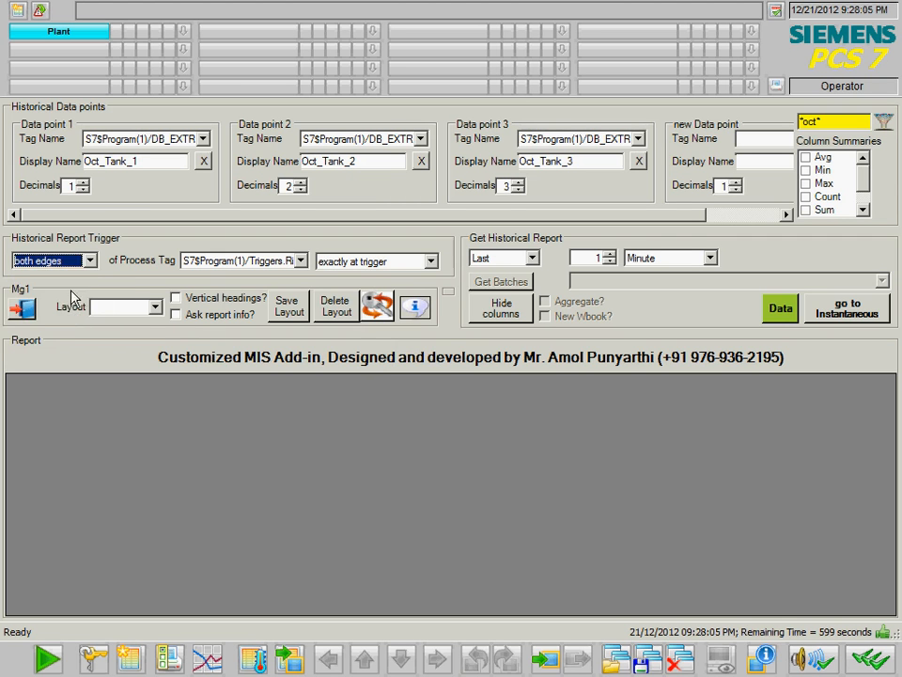
# - Try interval and time of day triggers, return to positive edge, and list process pictures
pyautogui.click(88, 264)
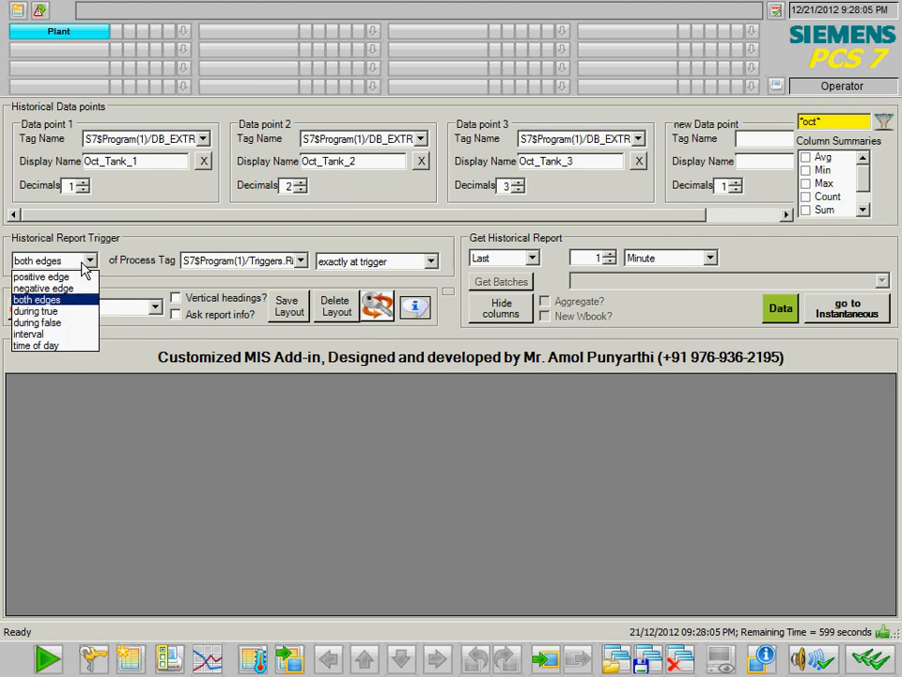
pyautogui.click(47, 334)
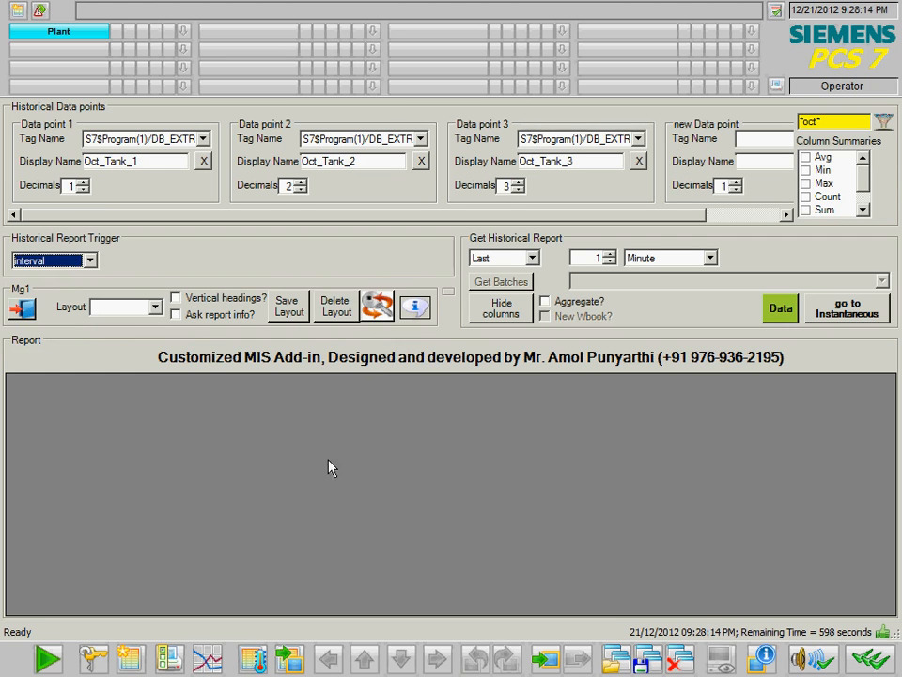
pyautogui.click(72, 260)
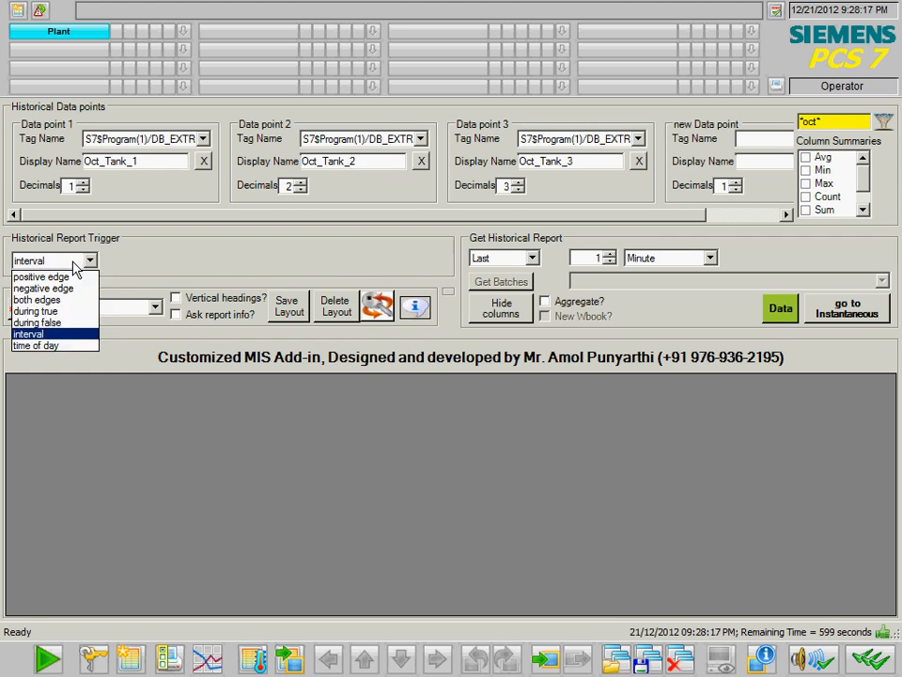
pyautogui.click(58, 346)
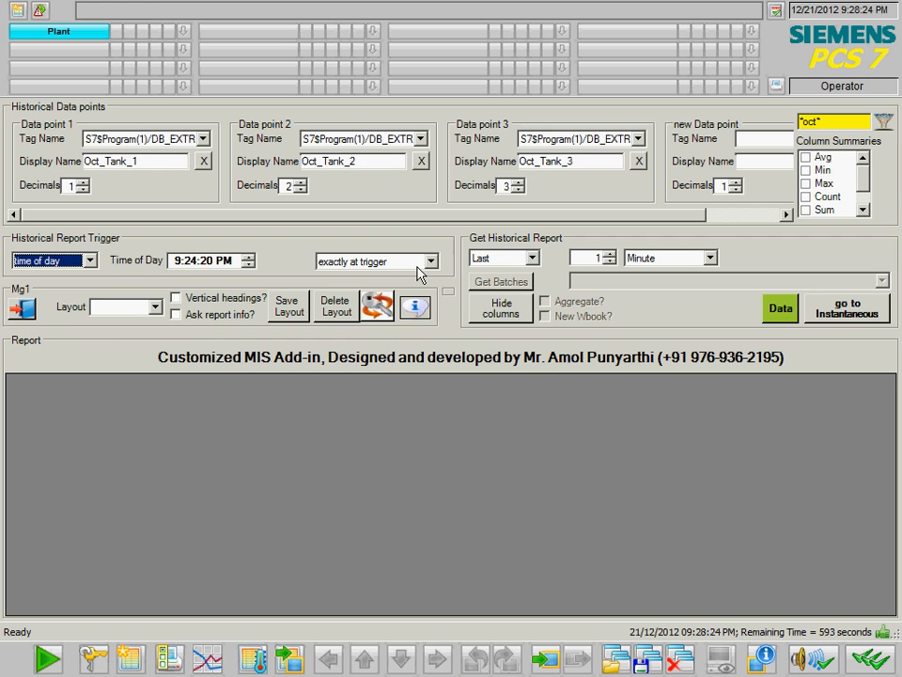
pyautogui.click(90, 261)
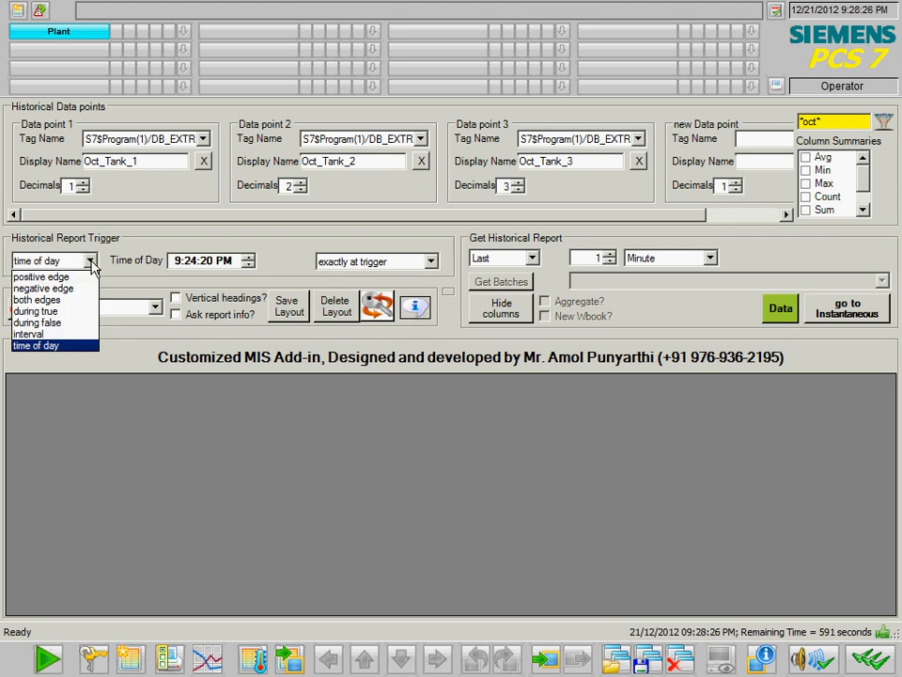
pyautogui.click(88, 279)
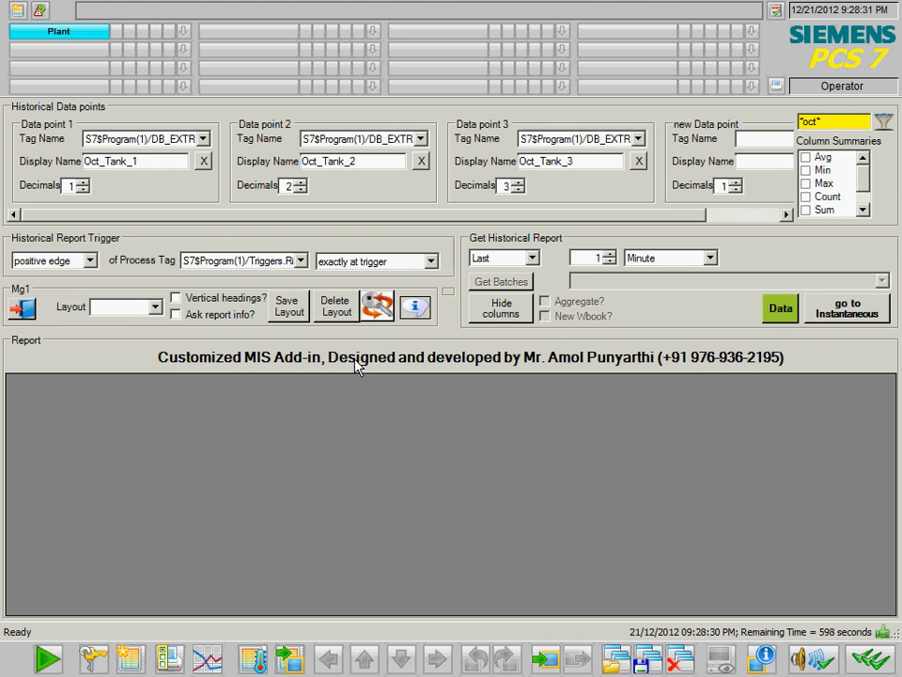
pyautogui.click(375, 314)
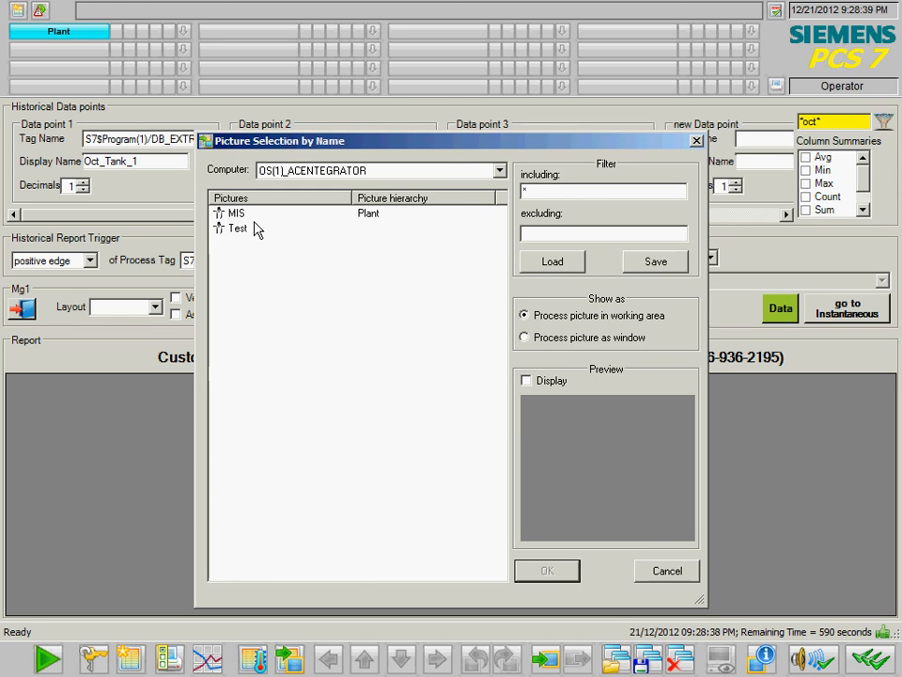
# - Open the Test picture as a process window and position it over the report area
pyautogui.click(237, 232)
pyautogui.click(550, 340)
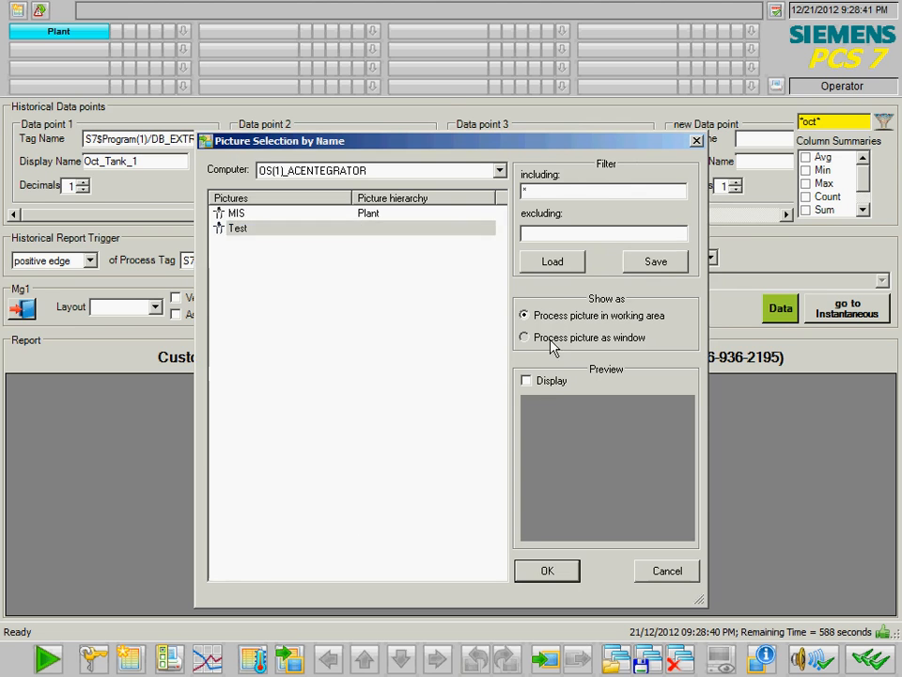
pyautogui.click(543, 569)
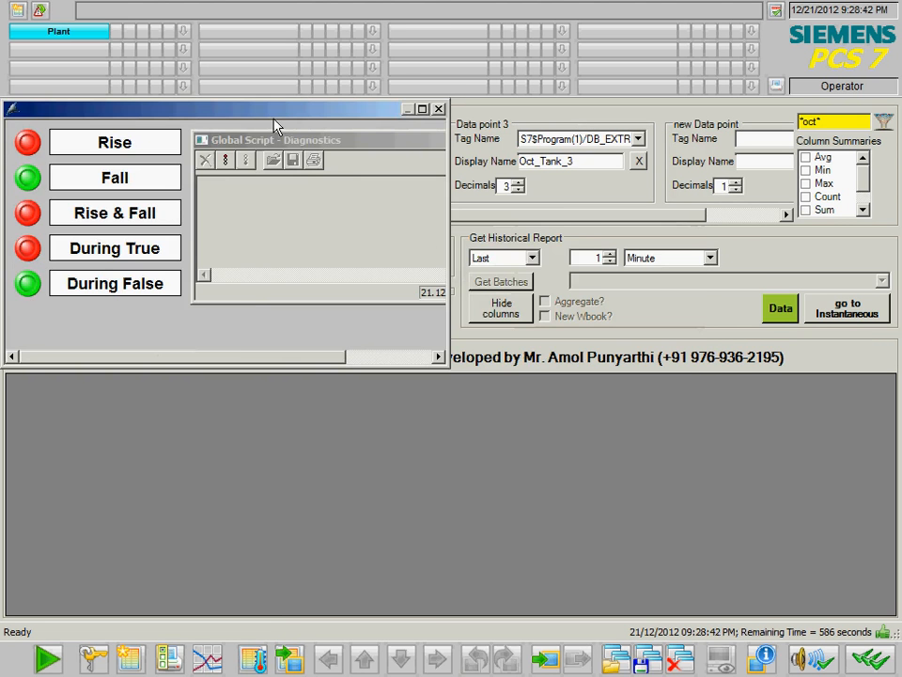
pyautogui.moveTo(277, 122); pyautogui.dragTo(590, 388)
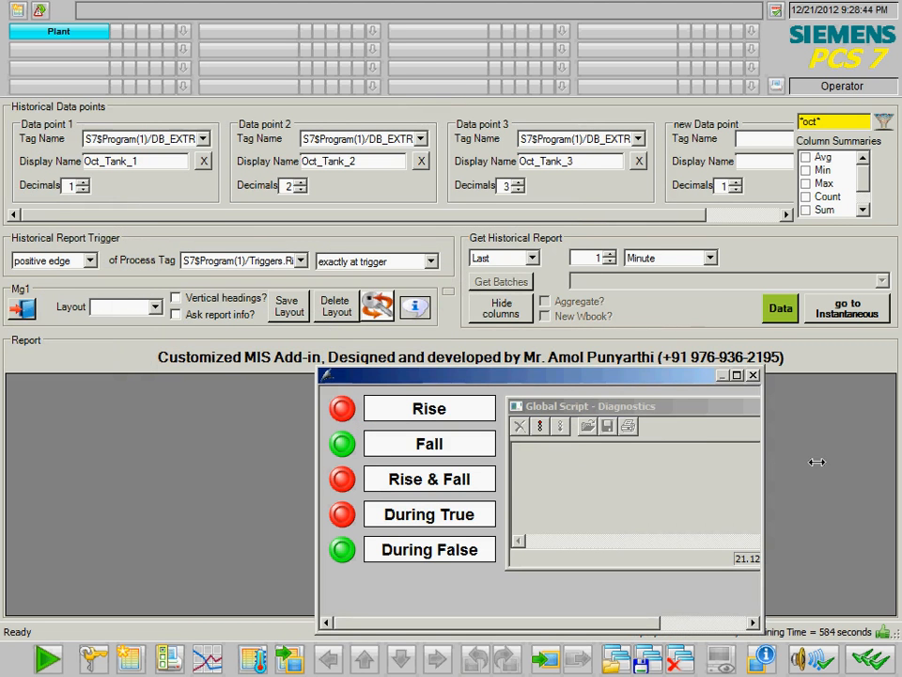
pyautogui.moveTo(585, 632); pyautogui.dragTo(588, 593)
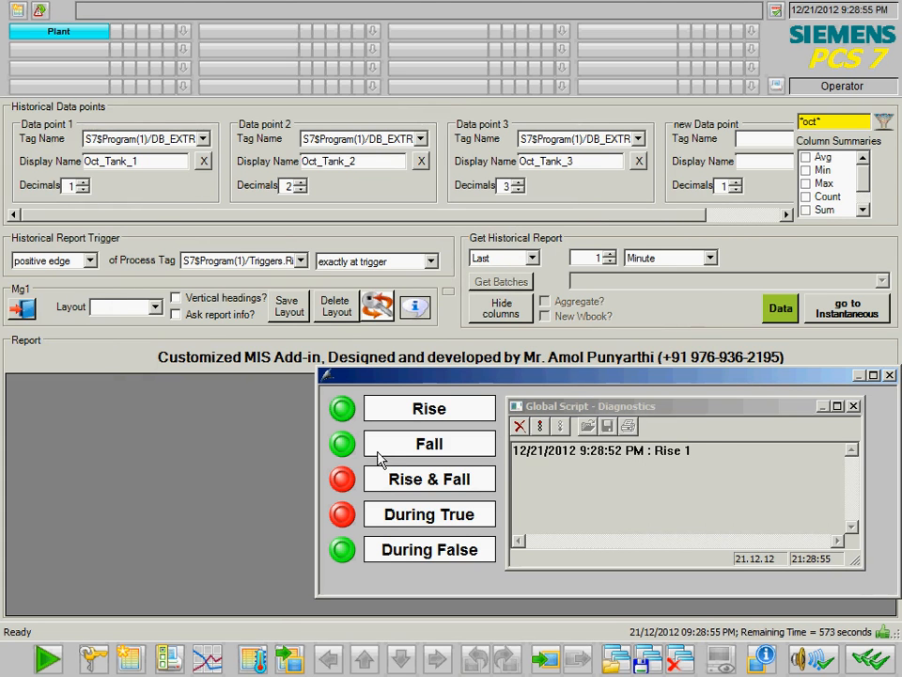
# - Toggle the Rise signal off, on, and off again
pyautogui.click(344, 412)
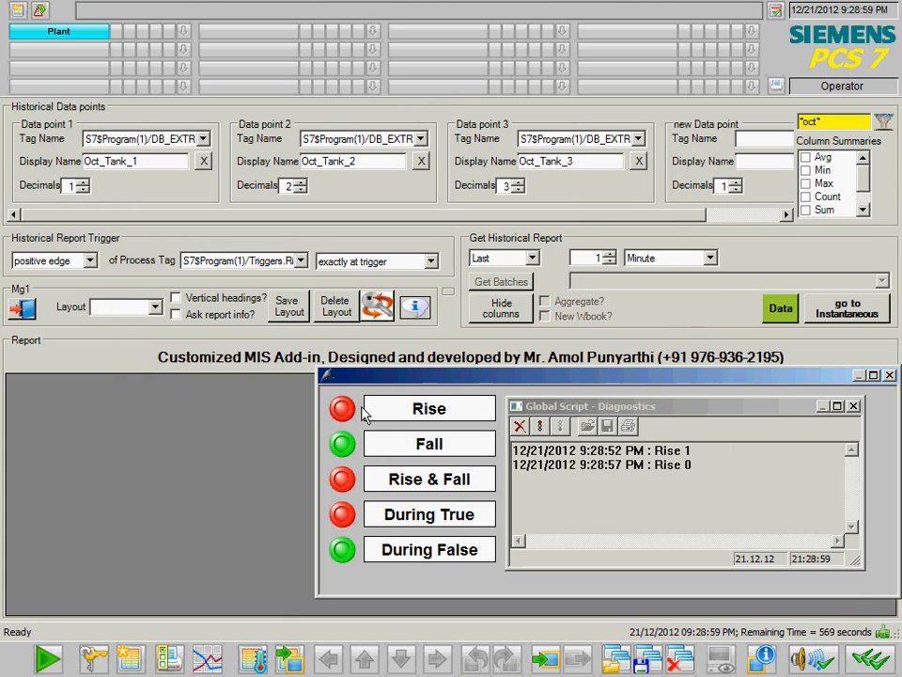
pyautogui.click(344, 410)
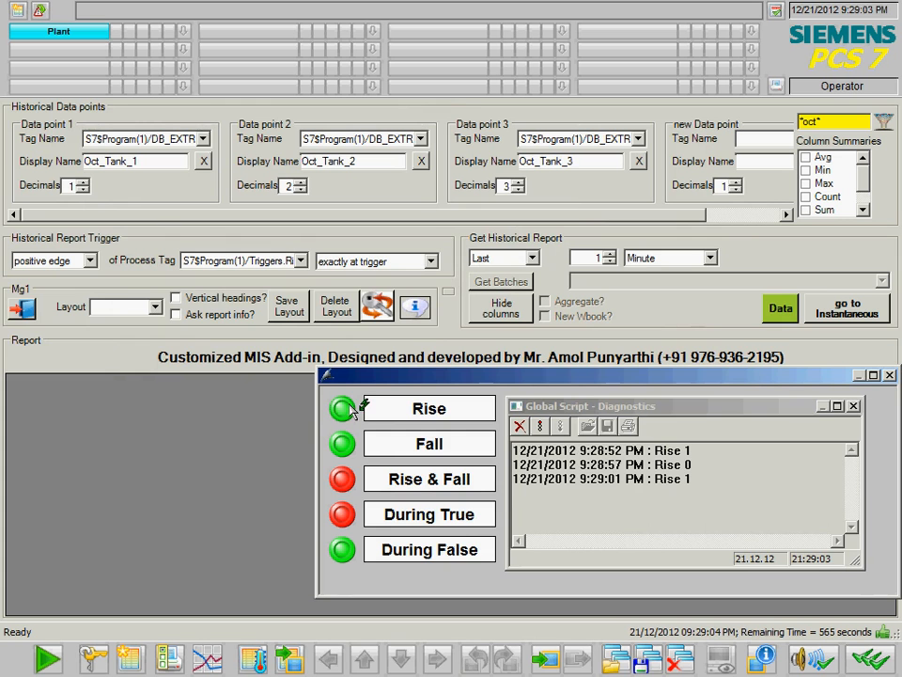
pyautogui.click(349, 410)
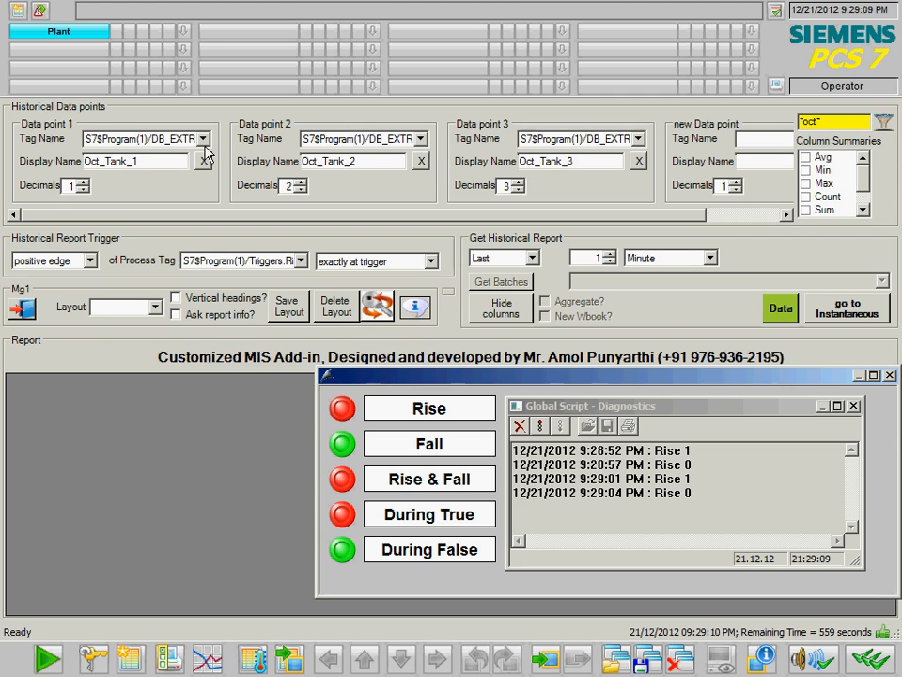
# - Trigger the report on the positive edge of Triggers.Rise and fetch the historical data
pyautogui.click(90, 261)
pyautogui.click(87, 278)
pyautogui.click(302, 261)
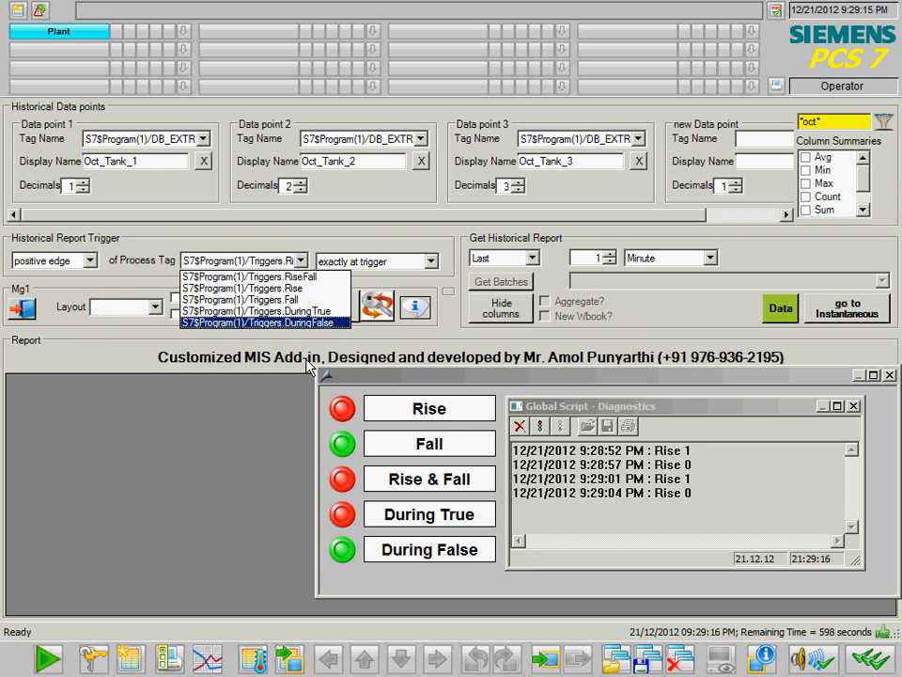
pyautogui.click(240, 288)
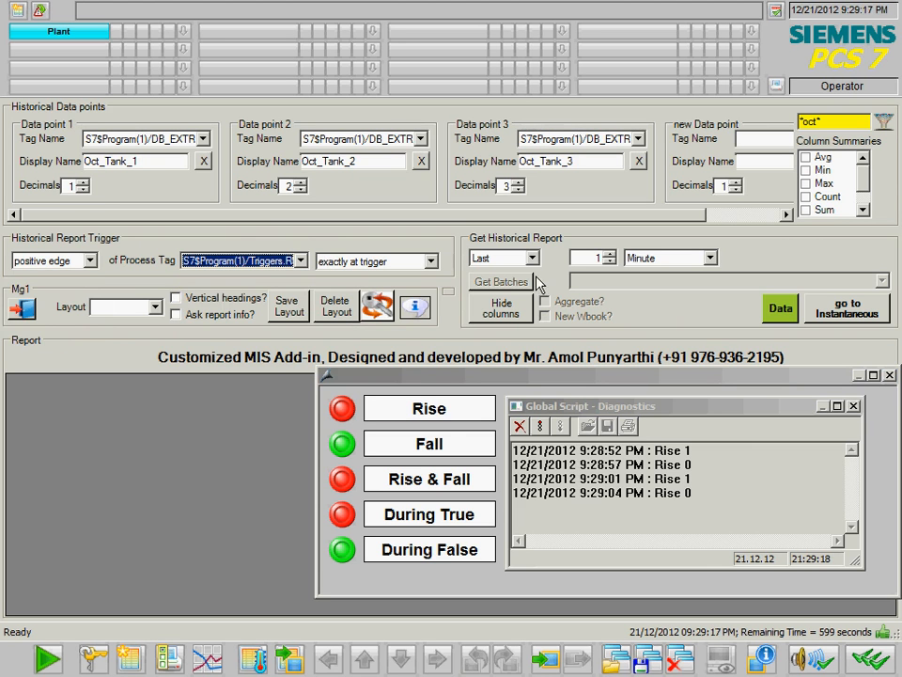
pyautogui.click(784, 311)
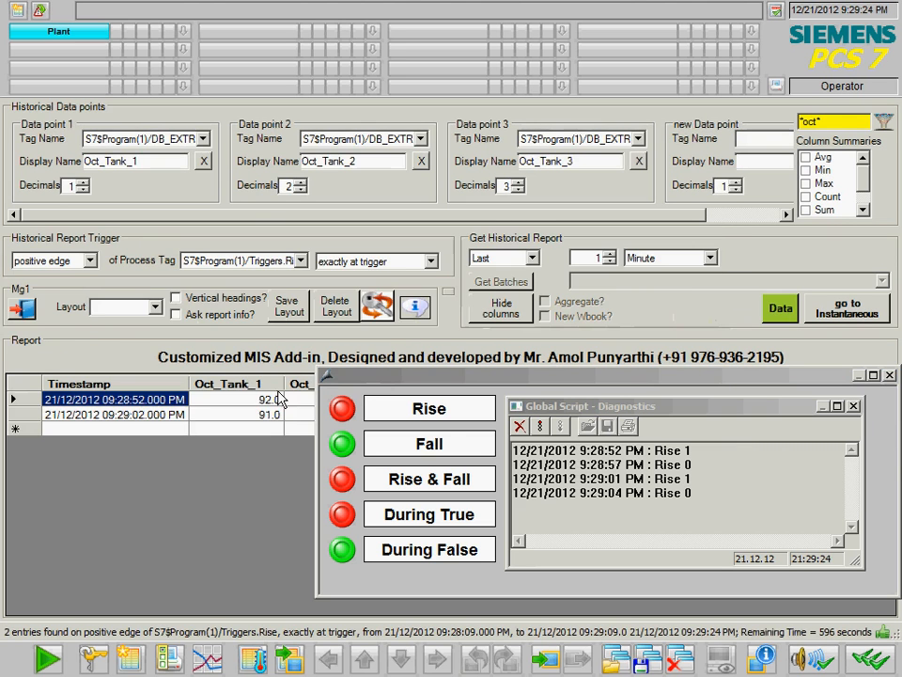
pyautogui.moveTo(388, 378); pyautogui.dragTo(221, 452)
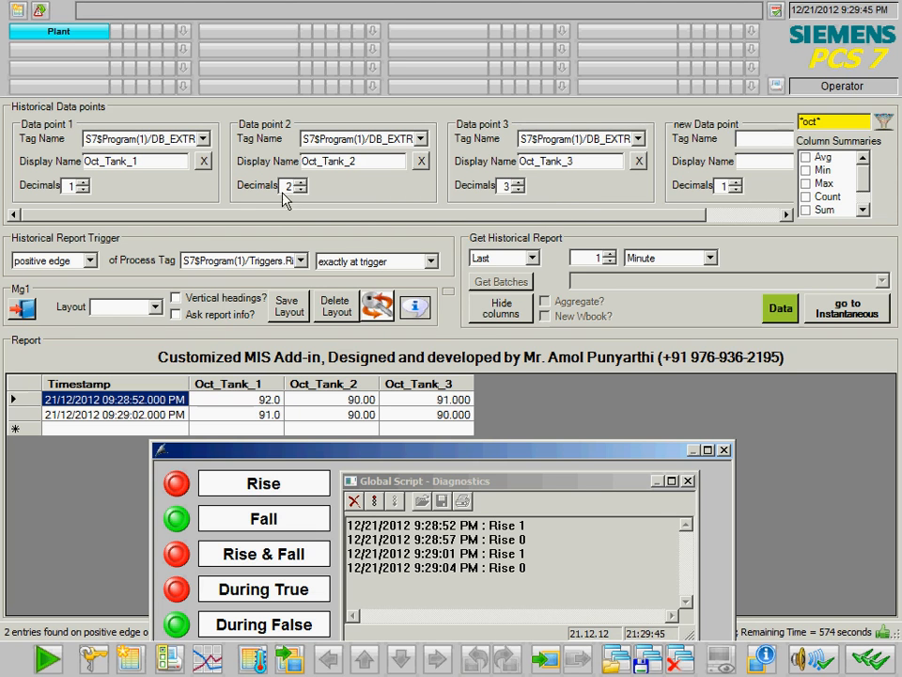
# - Add Avg, Min and Max summaries to the report columns
pyautogui.click(806, 157)
pyautogui.click(806, 170)
pyautogui.click(806, 183)
pyautogui.moveTo(537, 442); pyautogui.dragTo(763, 437)
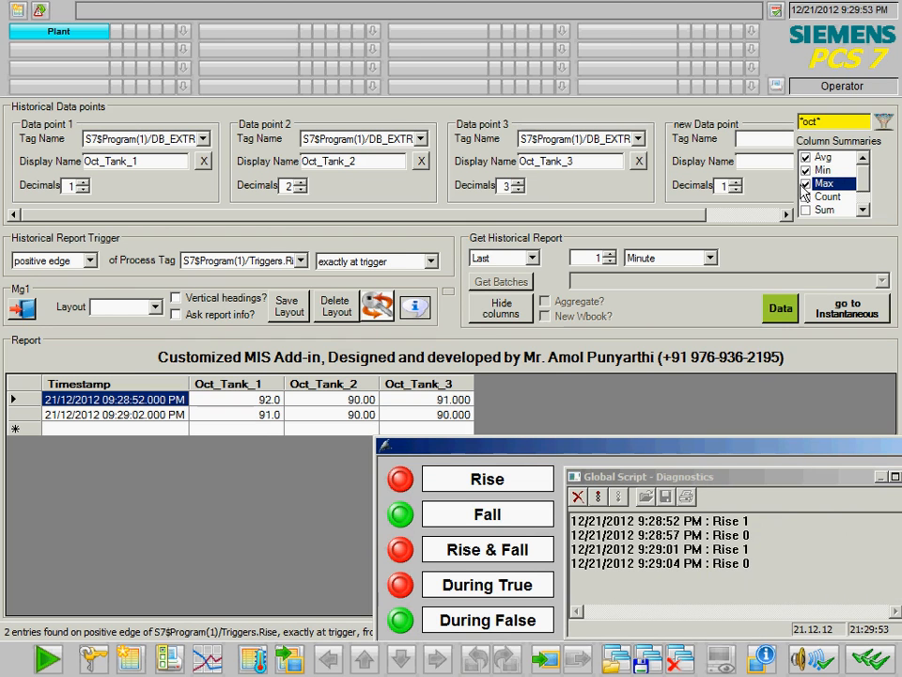
# - Regenerate the report with summaries, reusing the same layout, and show the Excel workbook settings
pyautogui.click(781, 309)
pyautogui.click(521, 381)
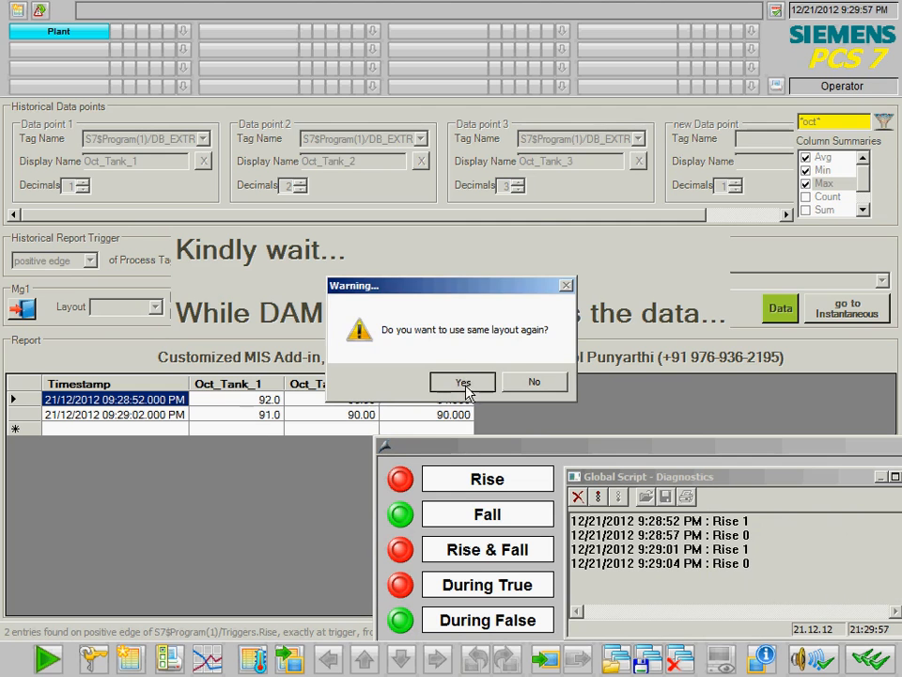
pyautogui.click(463, 382)
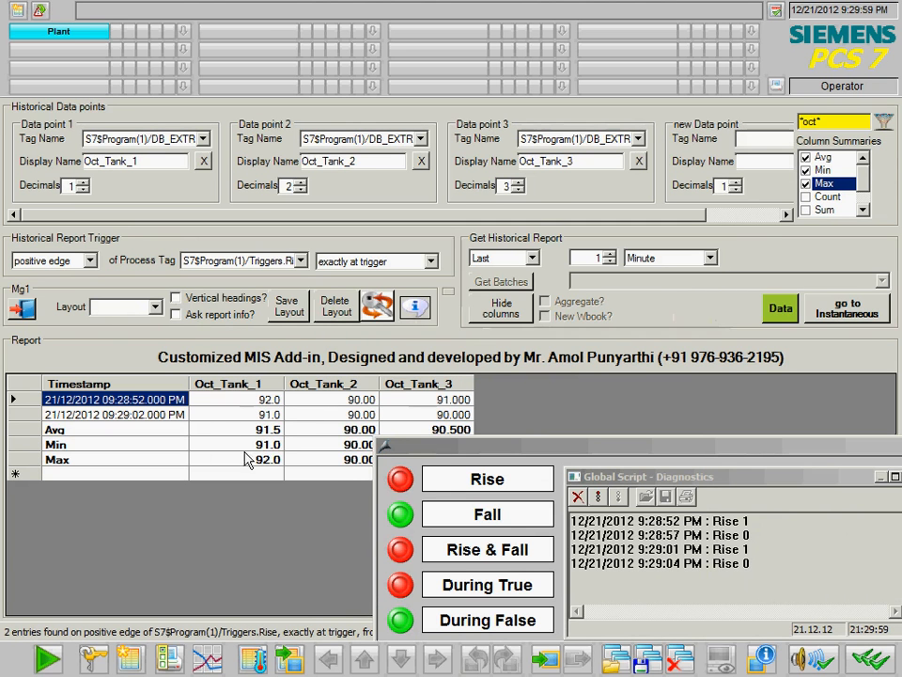
pyautogui.moveTo(462, 447); pyautogui.dragTo(609, 413)
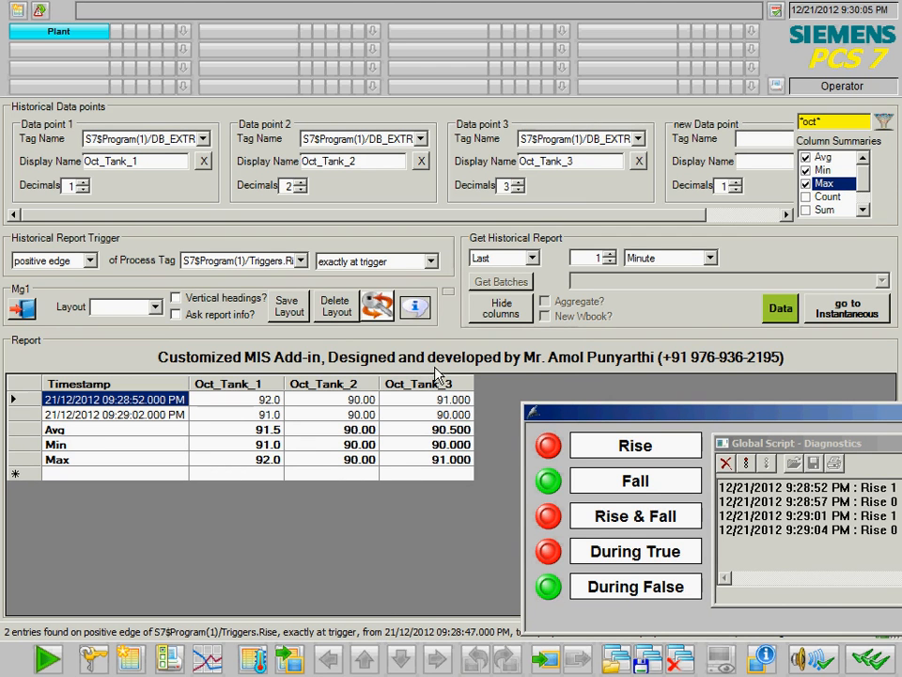
pyautogui.click(448, 291)
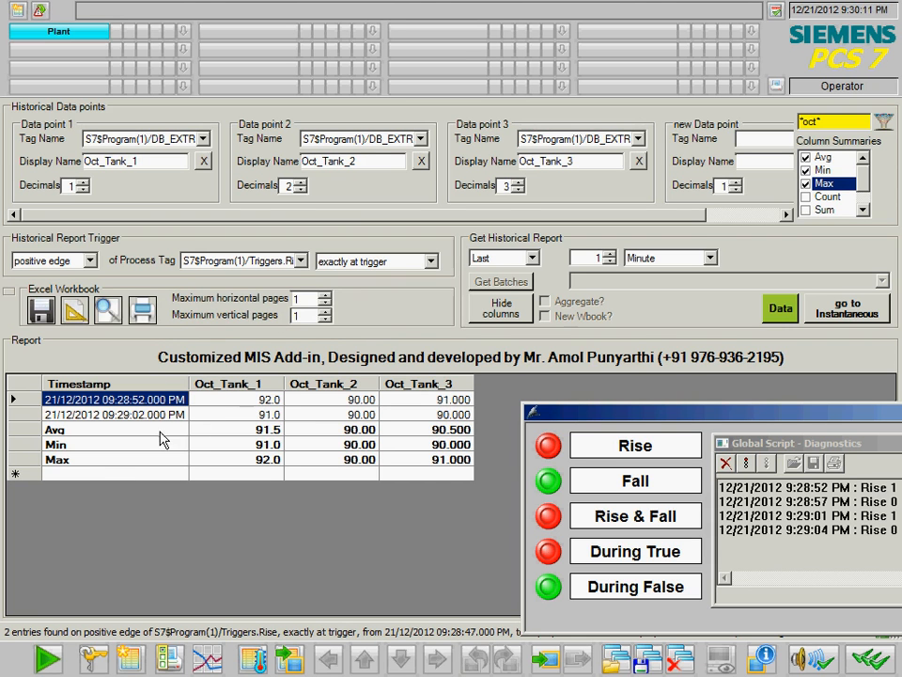
# - Trigger on both edges of Triggers.Rise, sampling 1 second before trigger
pyautogui.click(90, 262)
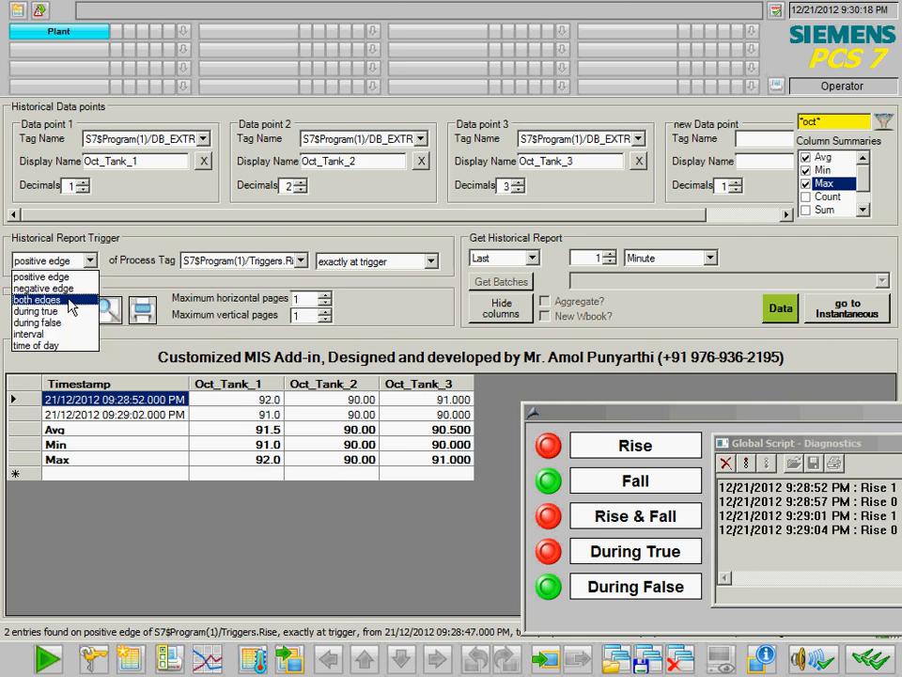
pyautogui.click(38, 299)
pyautogui.moveTo(661, 417); pyautogui.dragTo(498, 398)
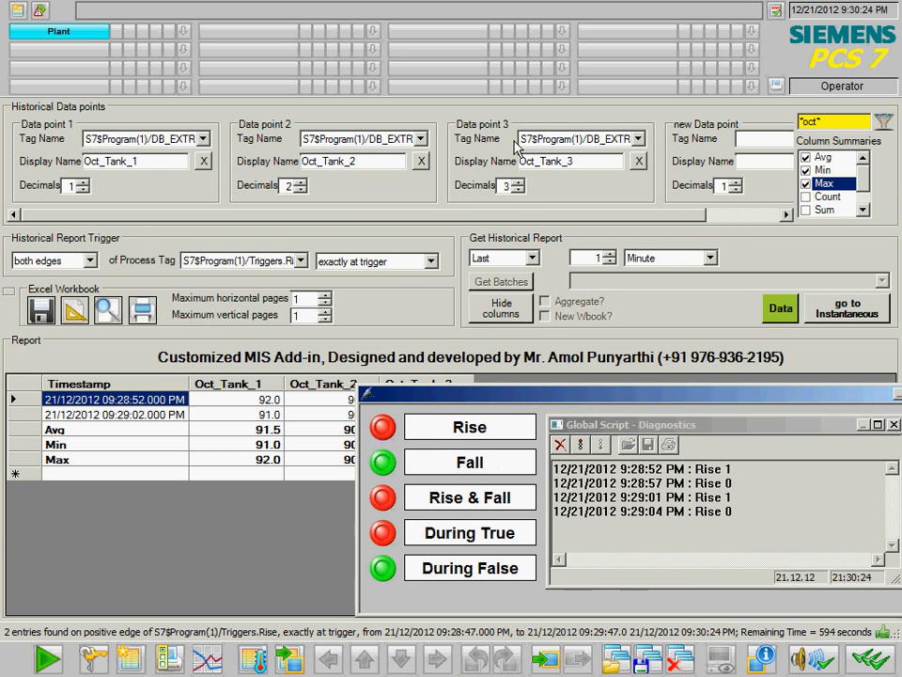
pyautogui.click(301, 261)
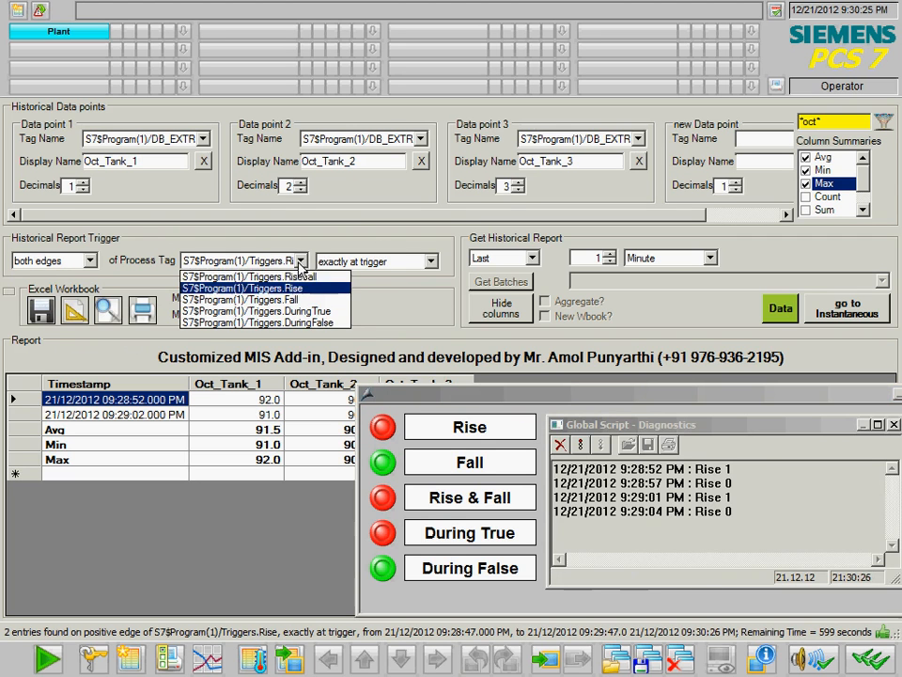
pyautogui.click(303, 276)
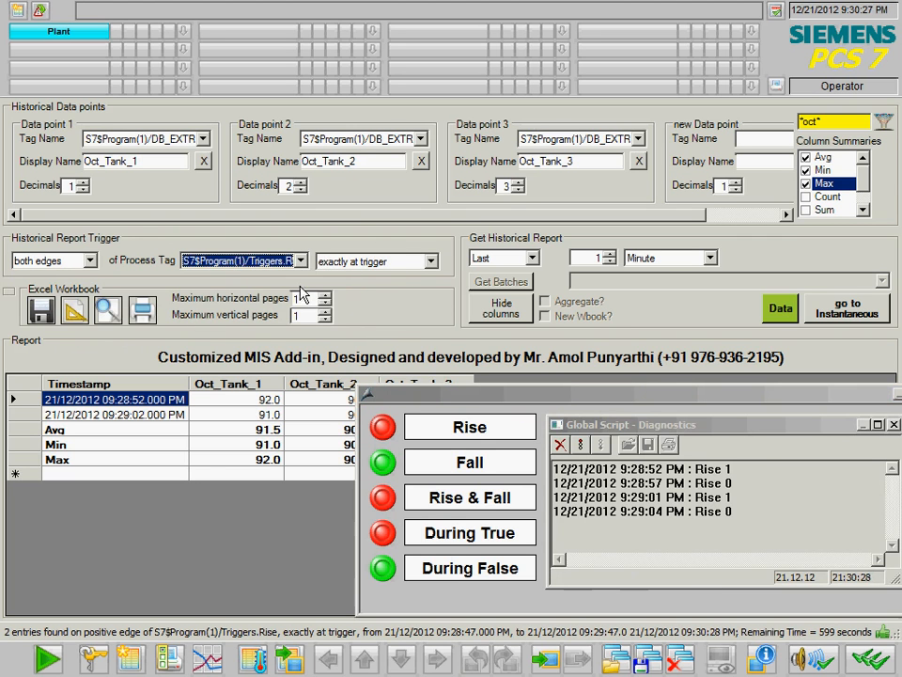
pyautogui.click(431, 262)
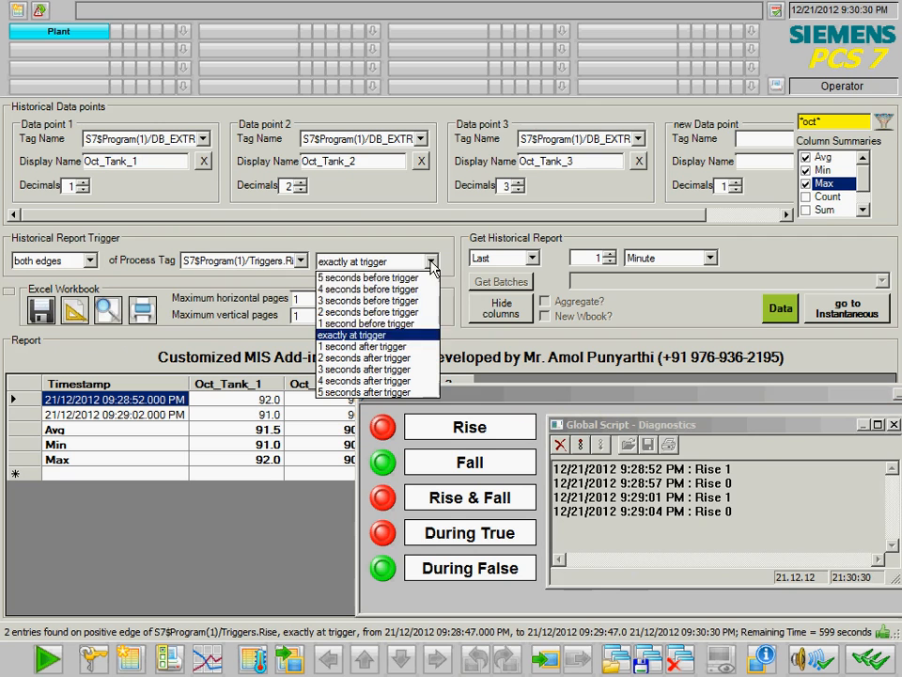
pyautogui.click(407, 323)
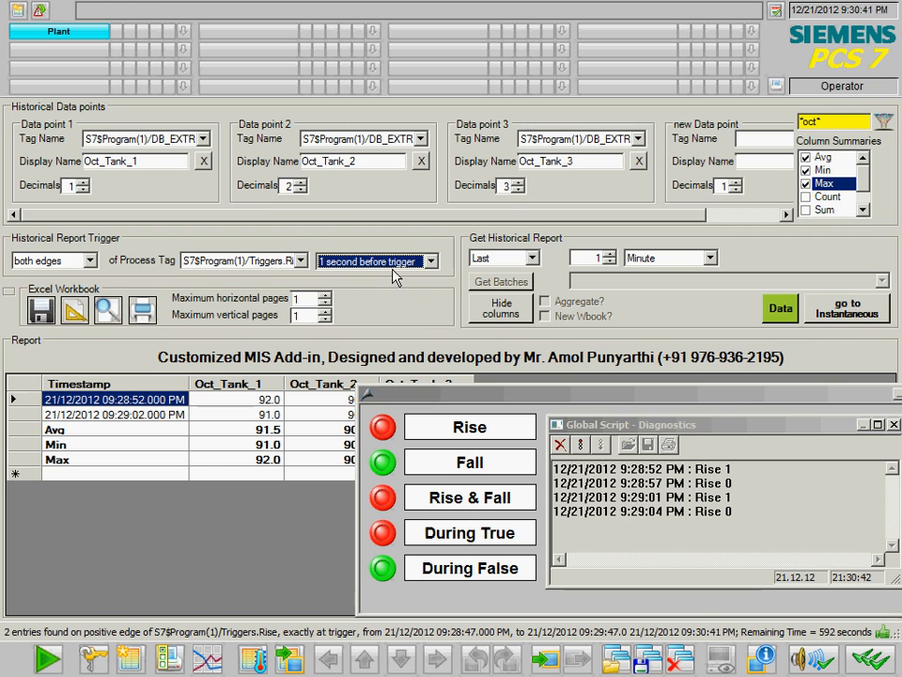
# - Change the period to the last 4 minutes and reload the four edge rows
pyautogui.click(781, 307)
pyautogui.click(472, 385)
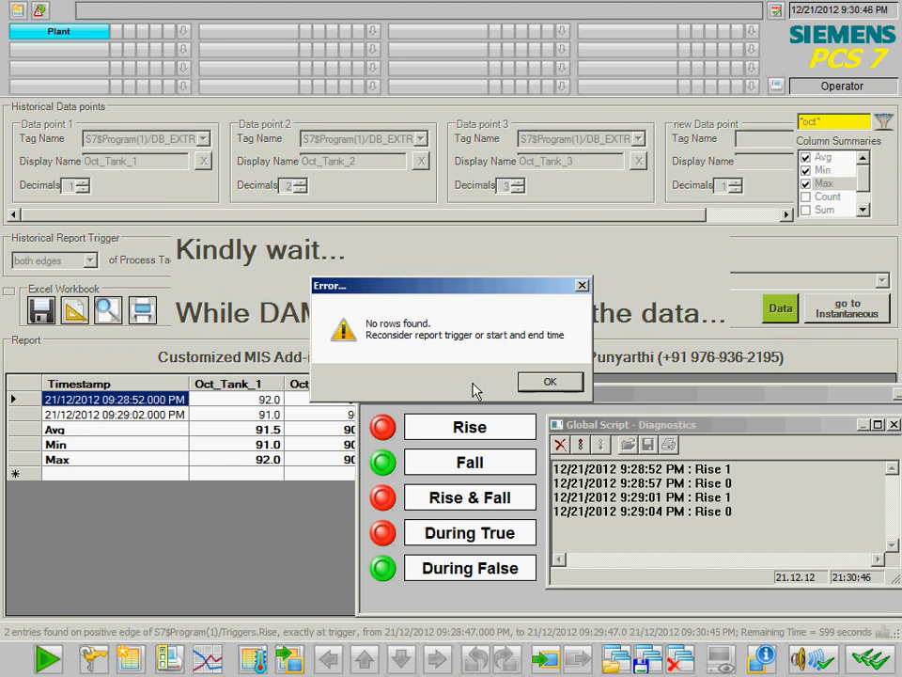
pyautogui.click(547, 383)
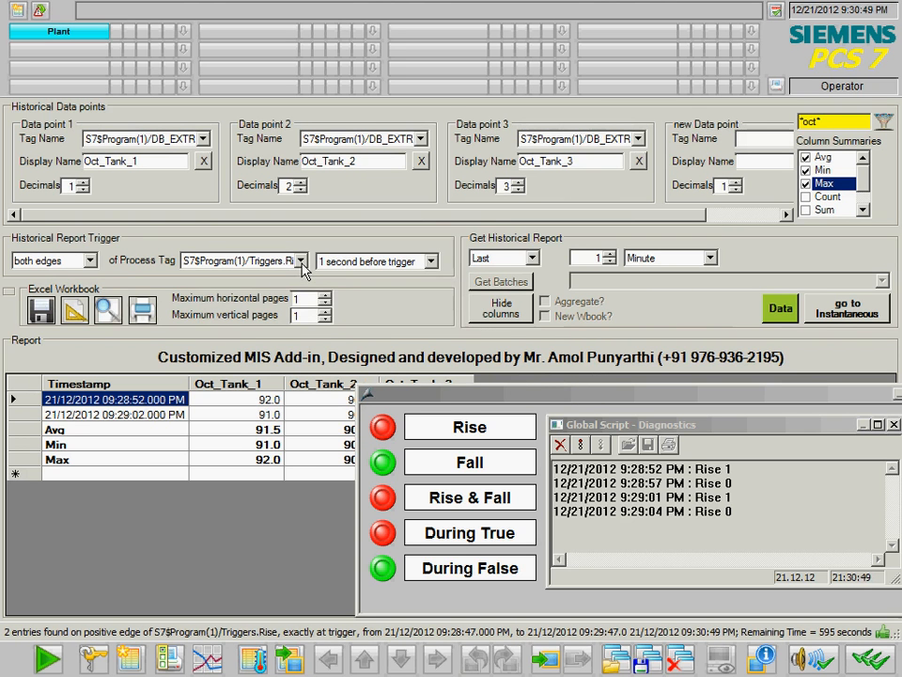
pyautogui.doubleClick(598, 256)
pyautogui.write('4')
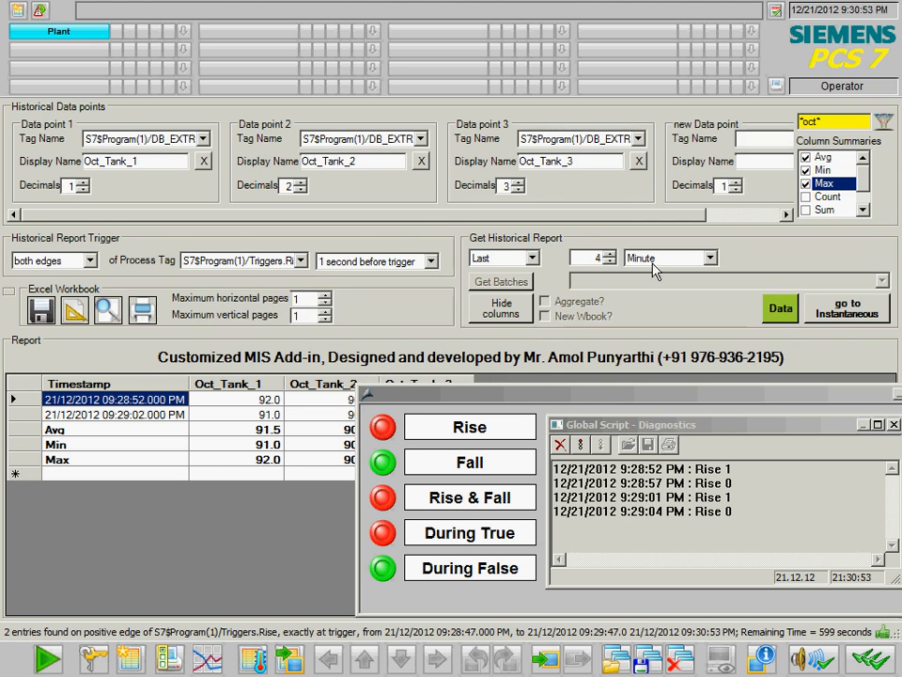
pyautogui.click(780, 311)
pyautogui.click(470, 382)
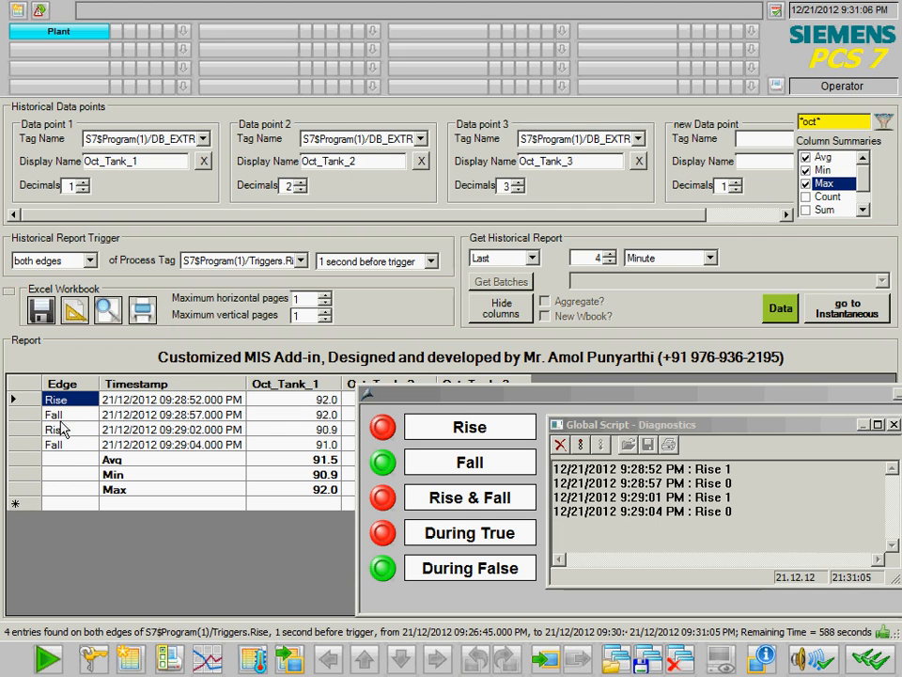
pyautogui.moveTo(459, 402); pyautogui.dragTo(658, 416)
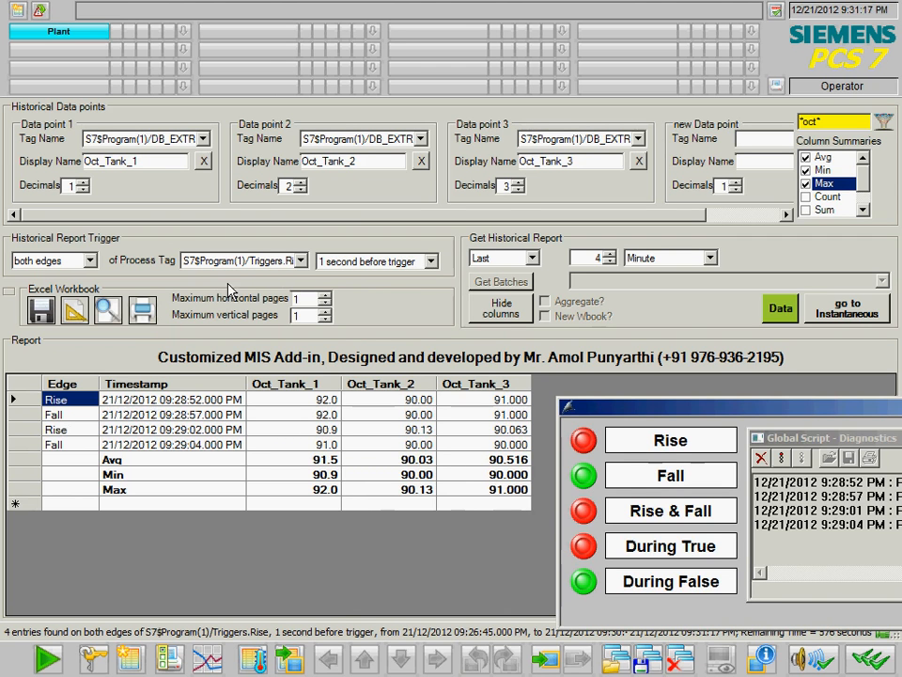
# - Switch the report period mode from Last to Duration, 1 Minute from 09:24:19 PM
pyautogui.click(532, 260)
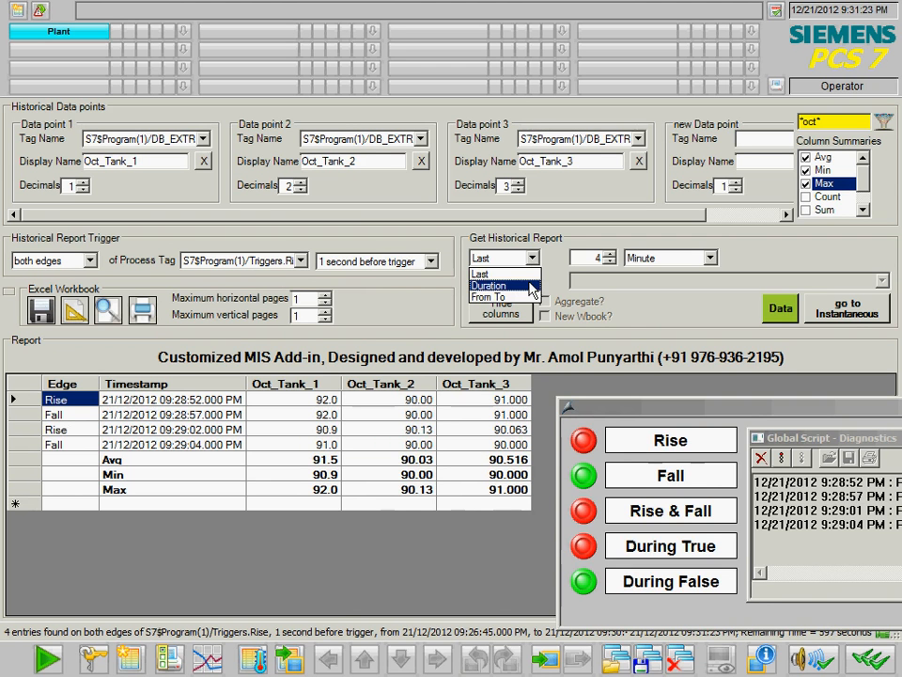
pyautogui.click(482, 273)
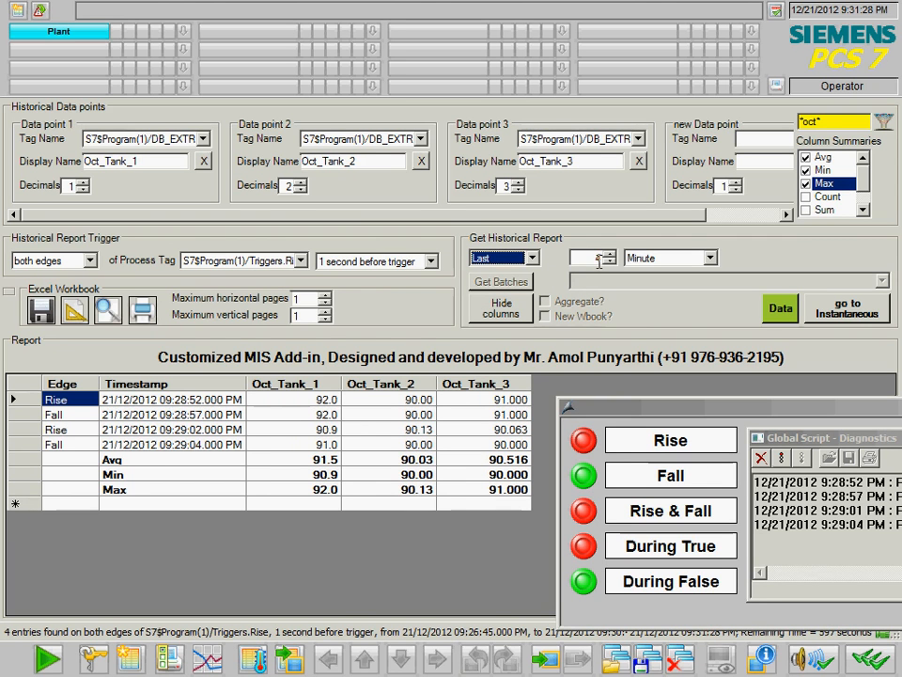
pyautogui.click(532, 258)
pyautogui.click(512, 289)
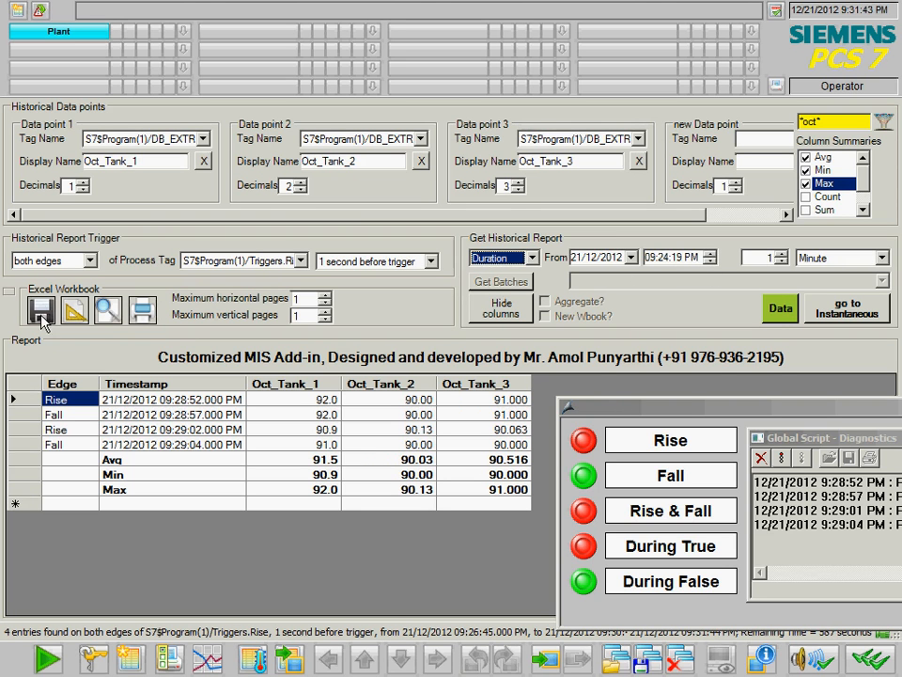
pyautogui.moveTo(605, 399); pyautogui.dragTo(487, 373)
# - Clear the diagnostics log and toggle the During True signal on and off twice
pyautogui.click(644, 432)
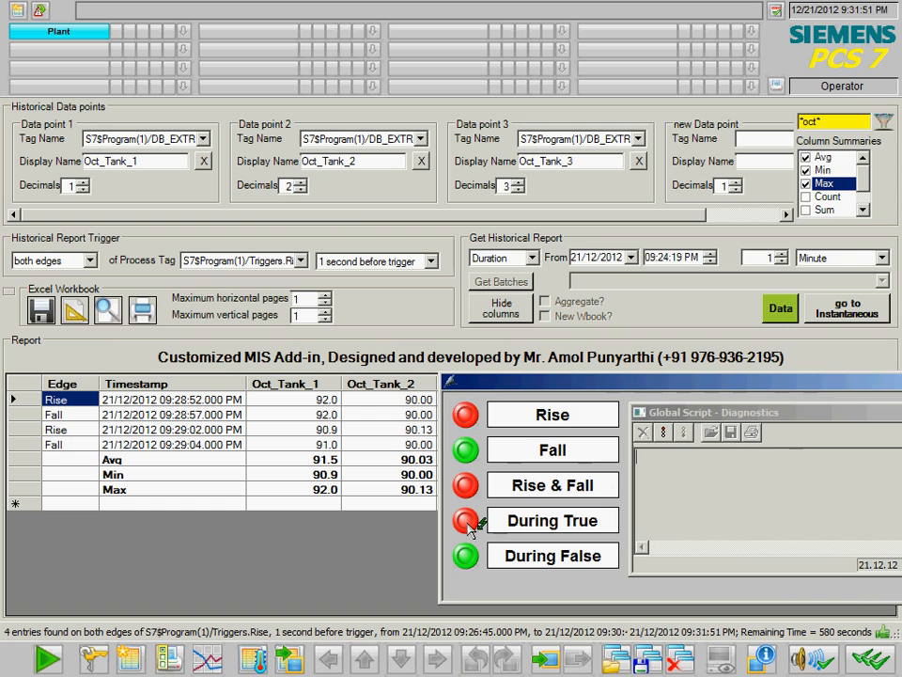
pyautogui.click(592, 527)
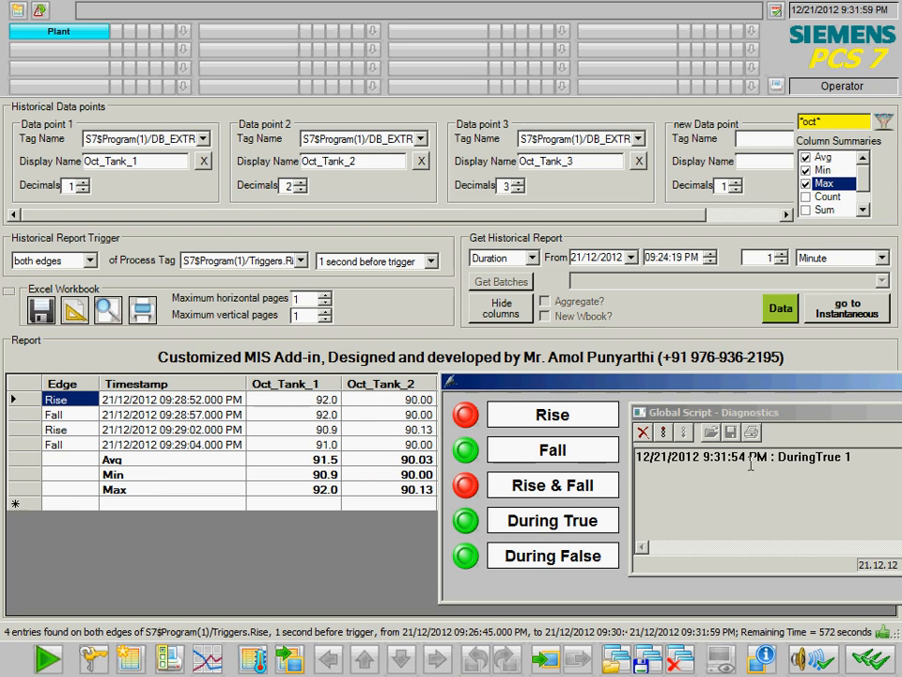
pyautogui.click(466, 524)
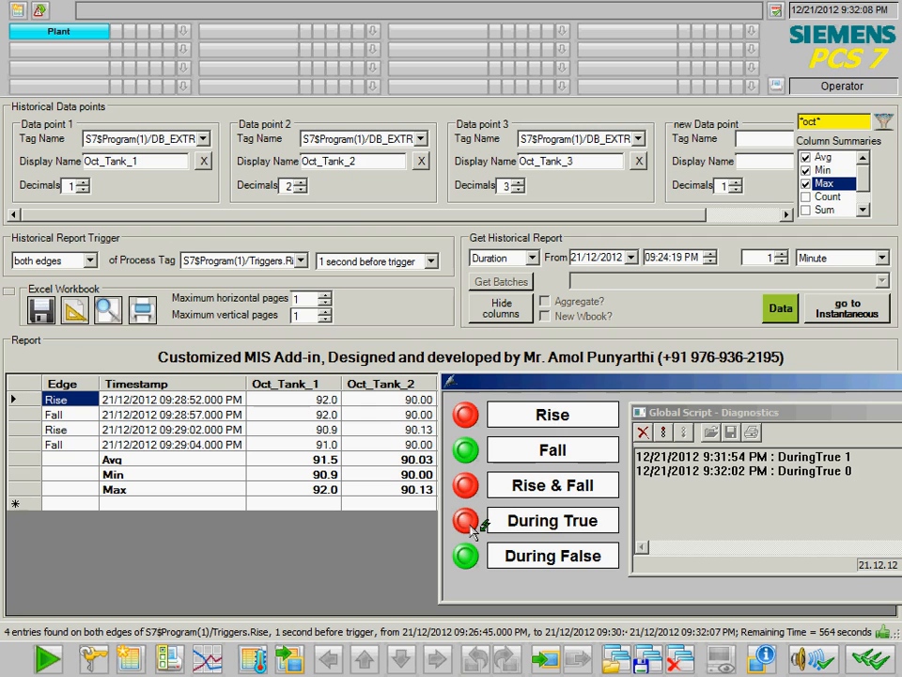
pyautogui.click(471, 528)
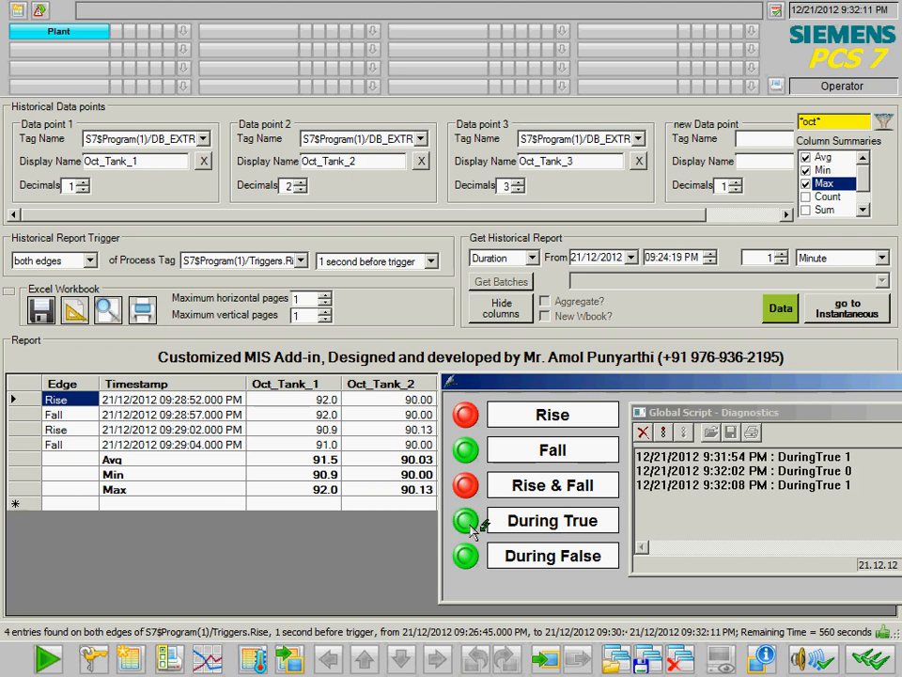
pyautogui.click(468, 527)
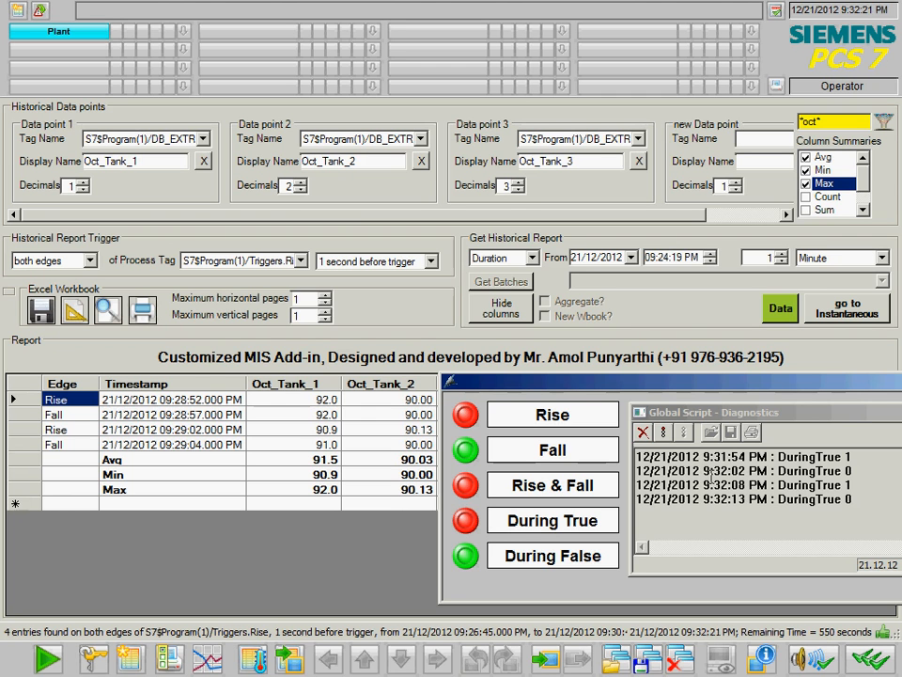
pyautogui.click(91, 263)
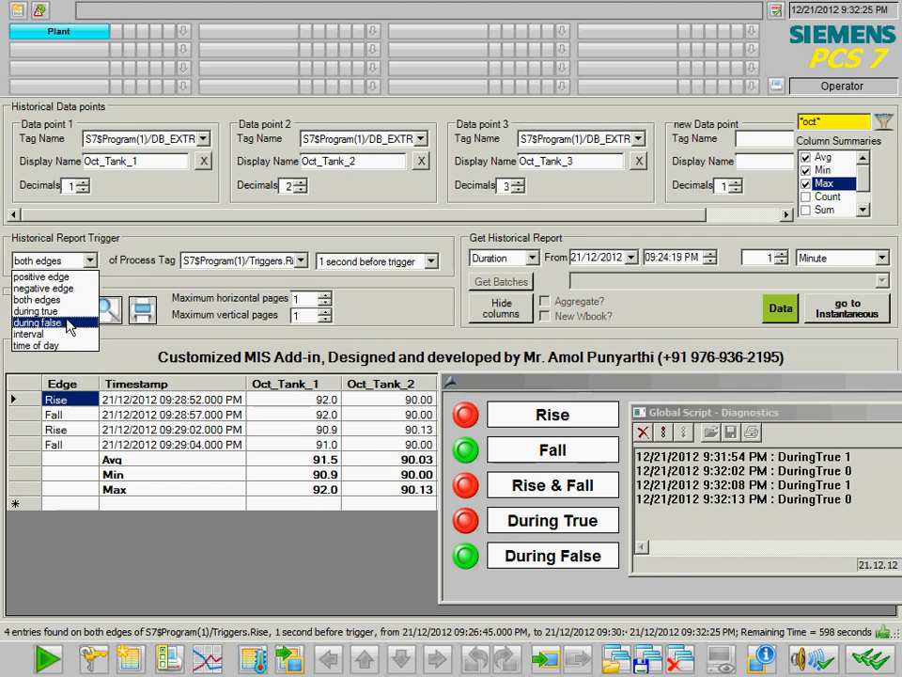
# - Trigger during true of Triggers.DuringTrue with the period set back to the last 4
pyautogui.click(47, 311)
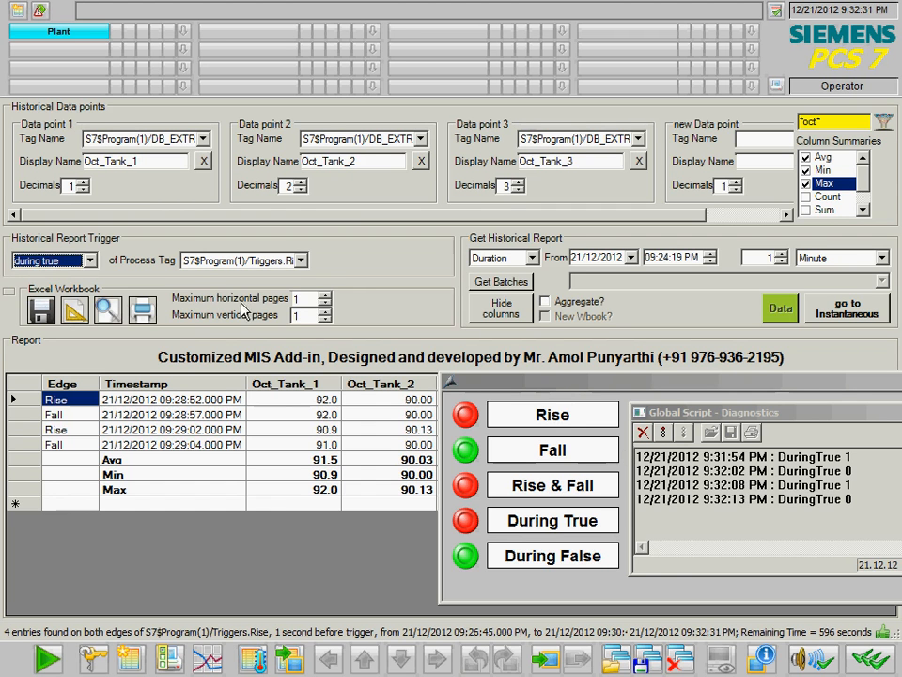
pyautogui.click(300, 261)
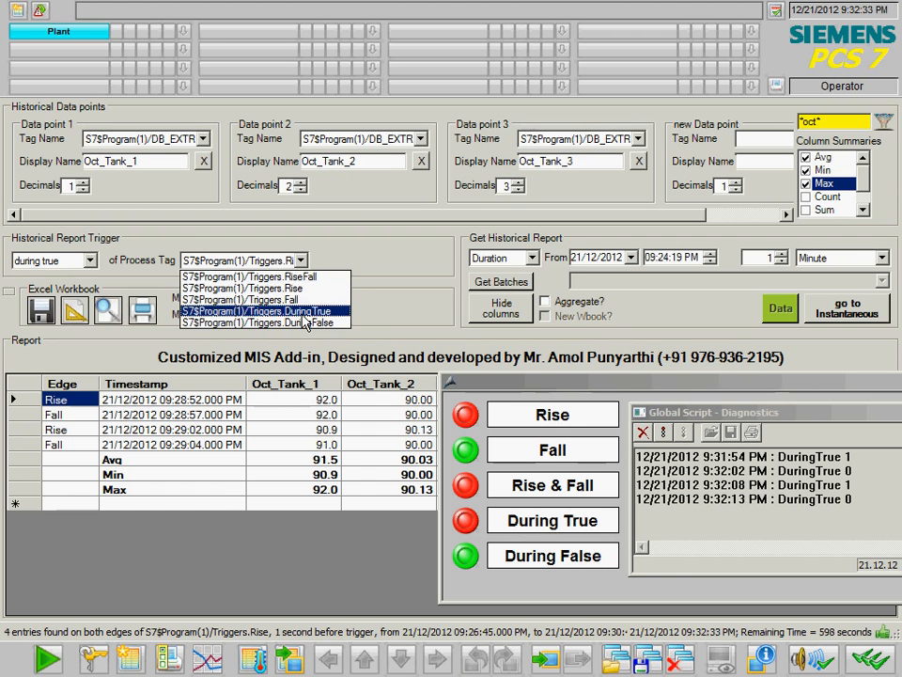
pyautogui.click(304, 313)
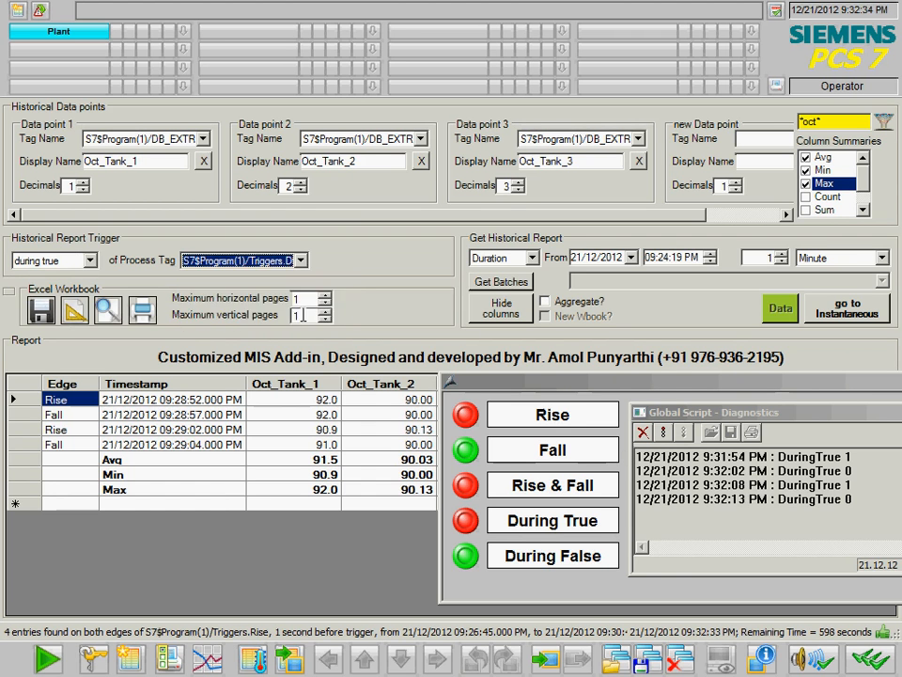
pyautogui.click(507, 258)
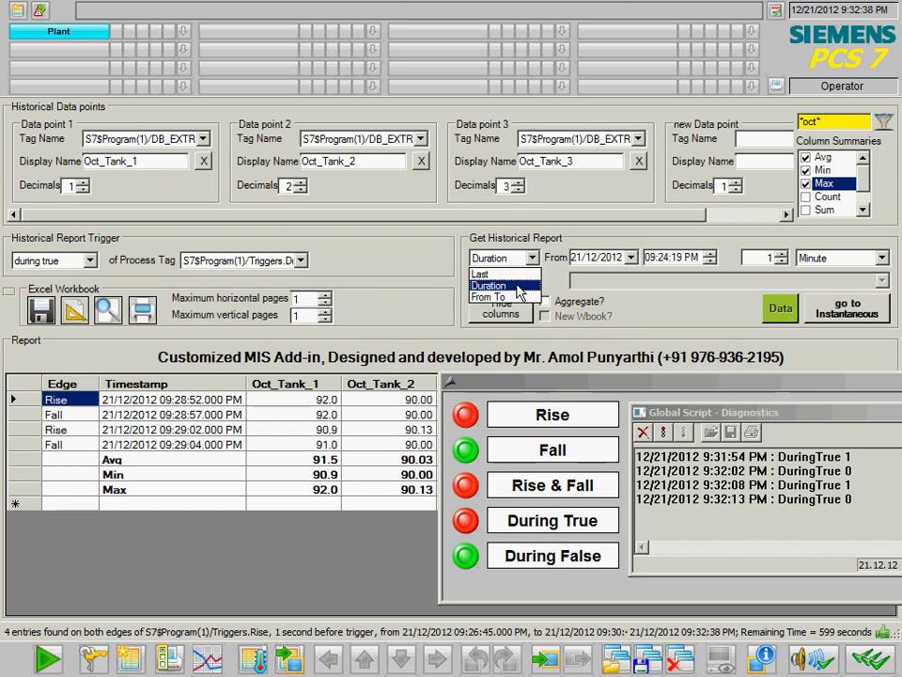
pyautogui.click(498, 268)
pyautogui.doubleClick(588, 258)
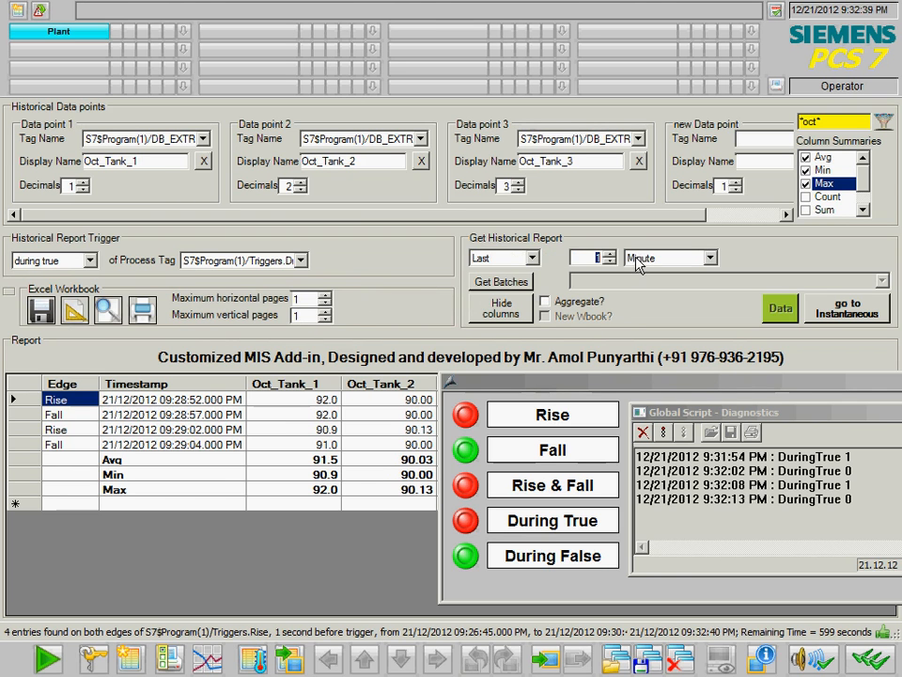
pyautogui.write('4')
# - List the recorded batches and pick the 09:31:54–09:32:02 PM batch
pyautogui.click(512, 284)
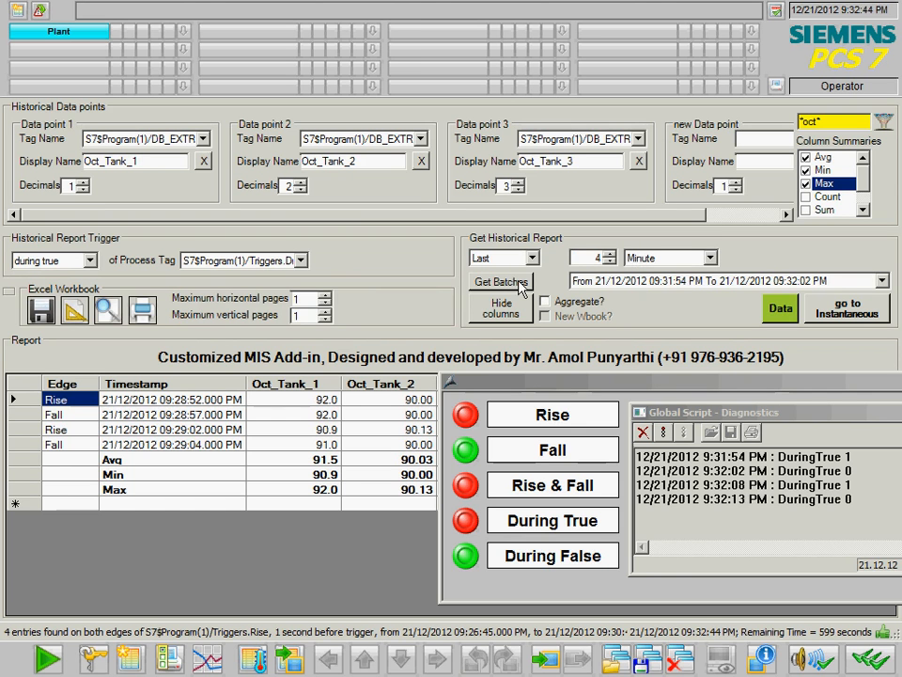
pyautogui.click(814, 281)
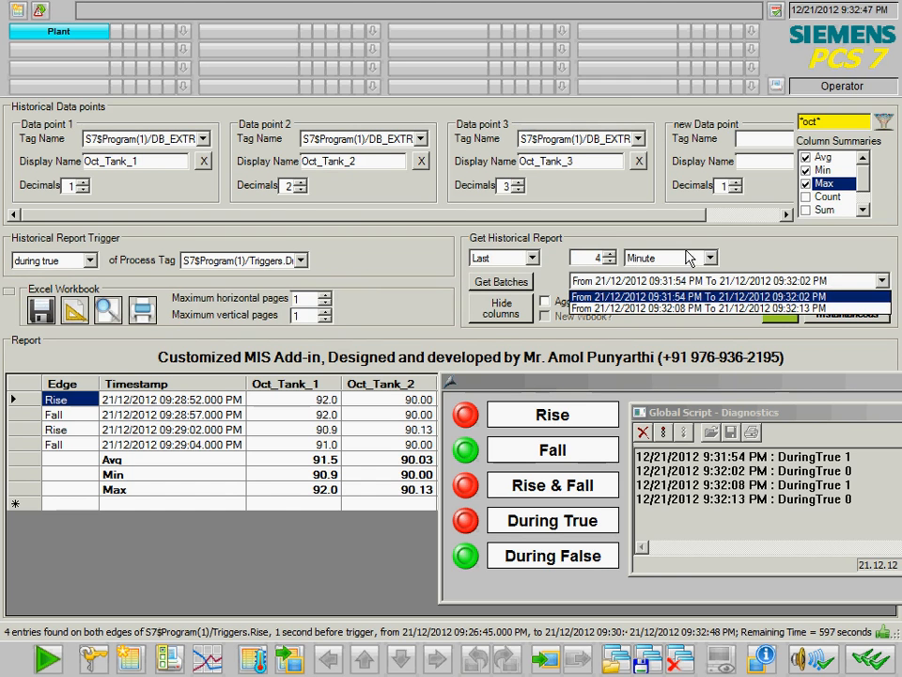
pyautogui.click(677, 301)
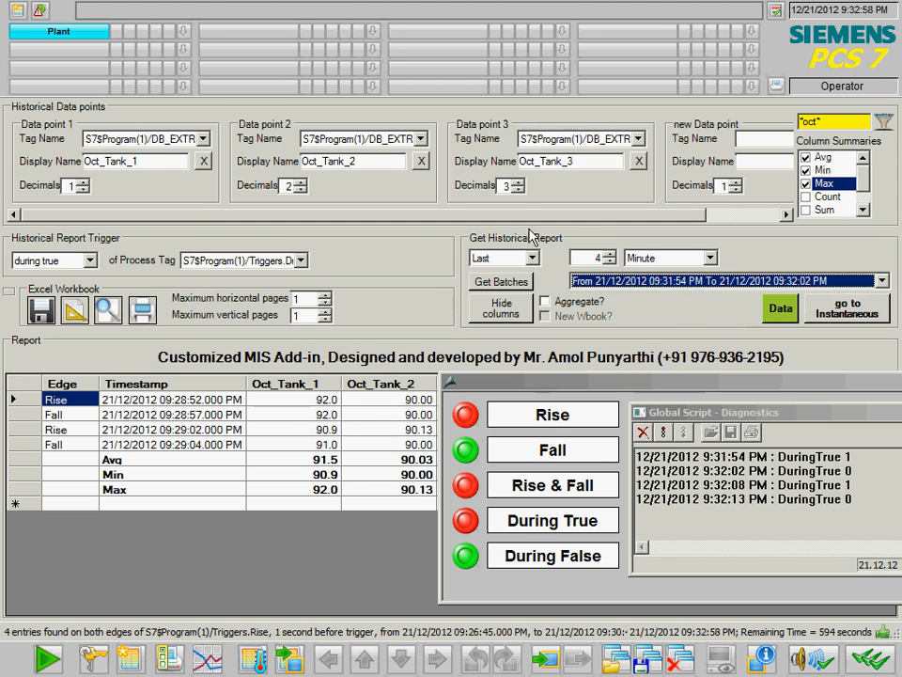
pyautogui.moveTo(567, 395); pyautogui.dragTo(676, 402)
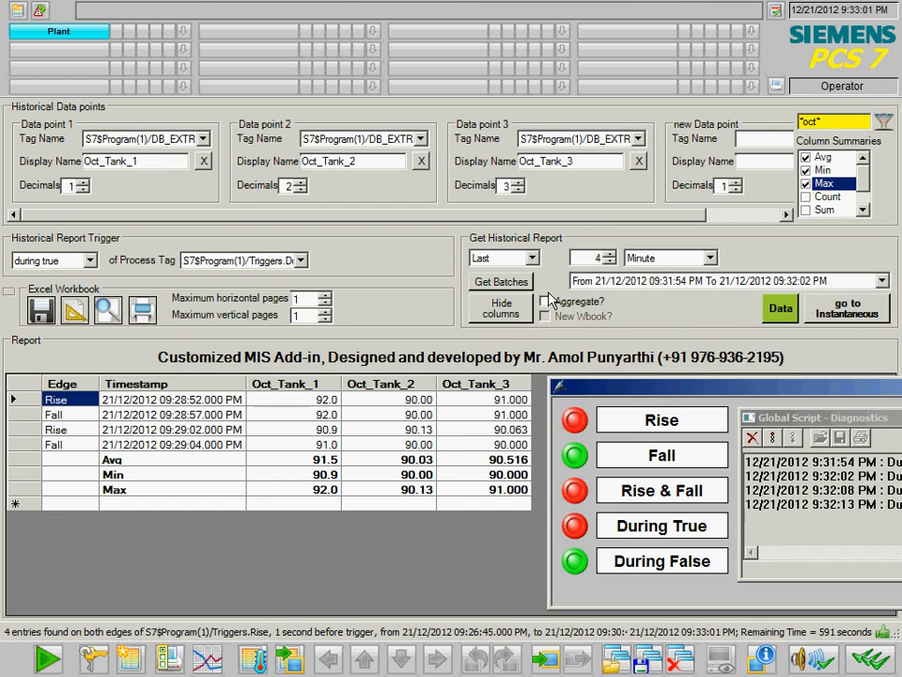
# - Load the 7 during-true rows for the chosen batch and show the saved-layout options
pyautogui.click(791, 310)
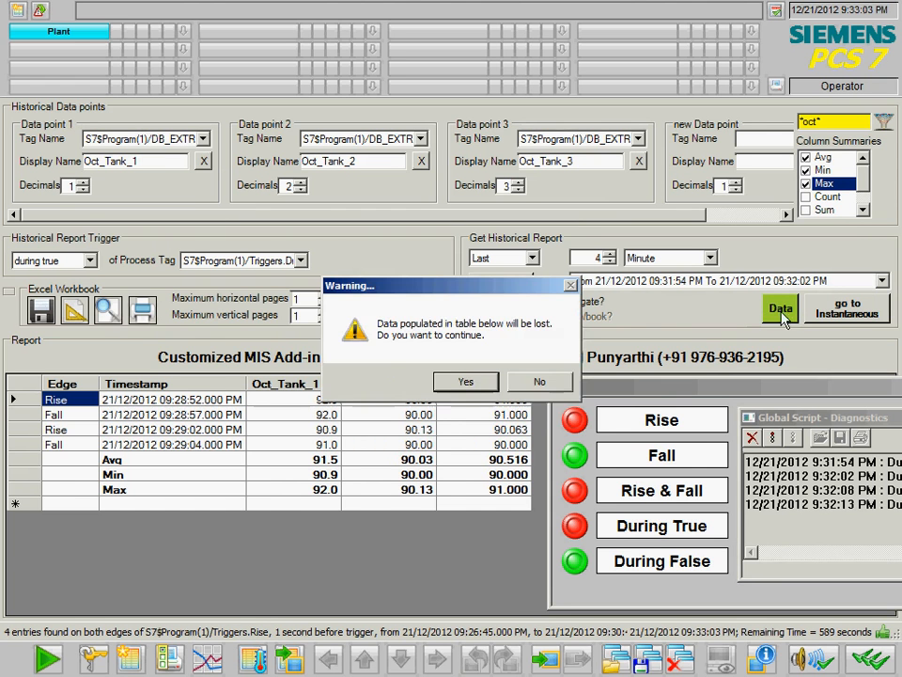
pyautogui.click(458, 382)
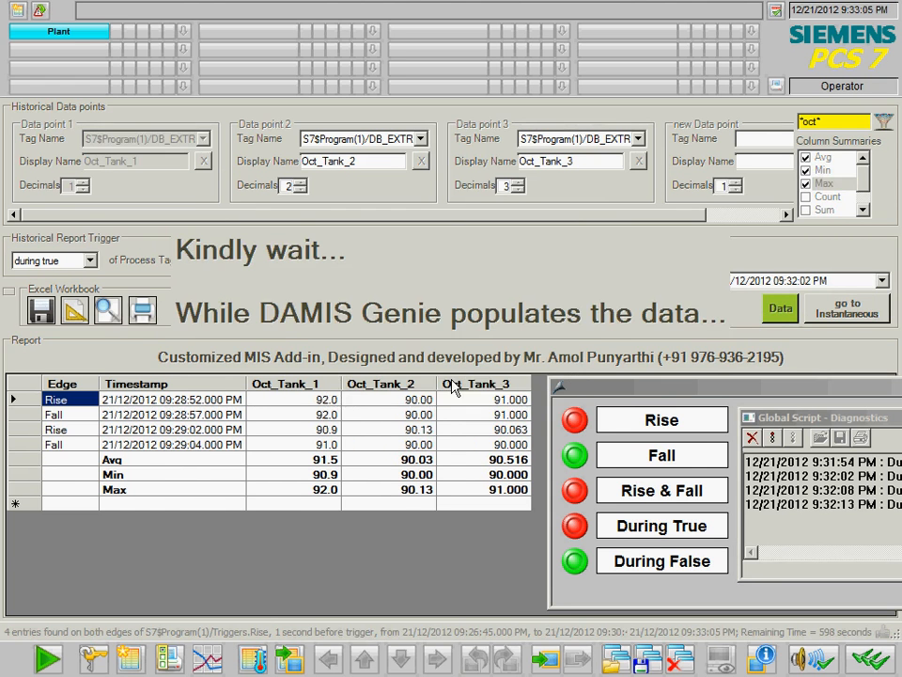
pyautogui.moveTo(615, 388); pyautogui.dragTo(429, 387)
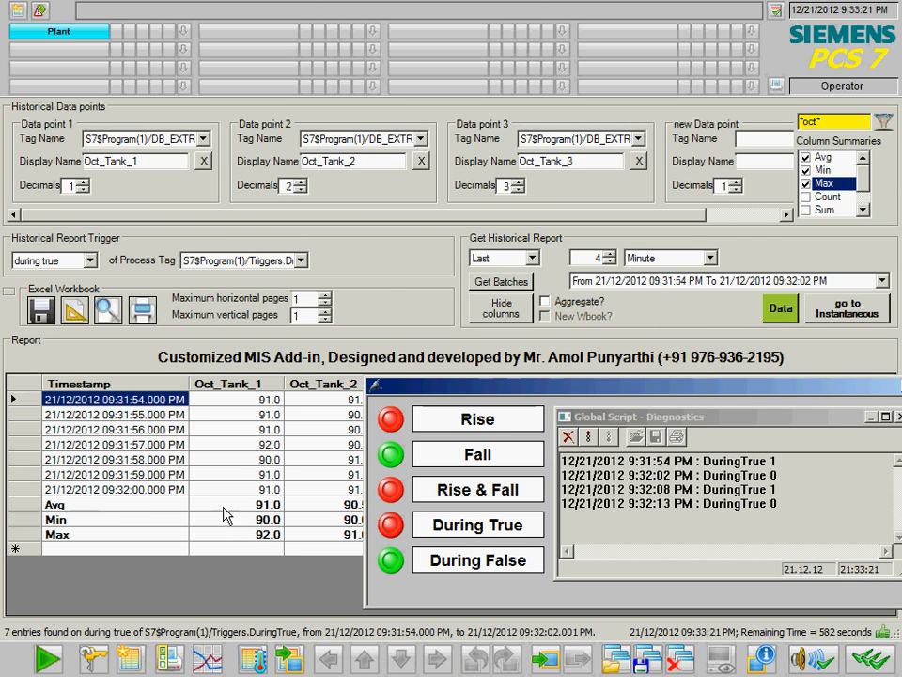
pyautogui.click(9, 292)
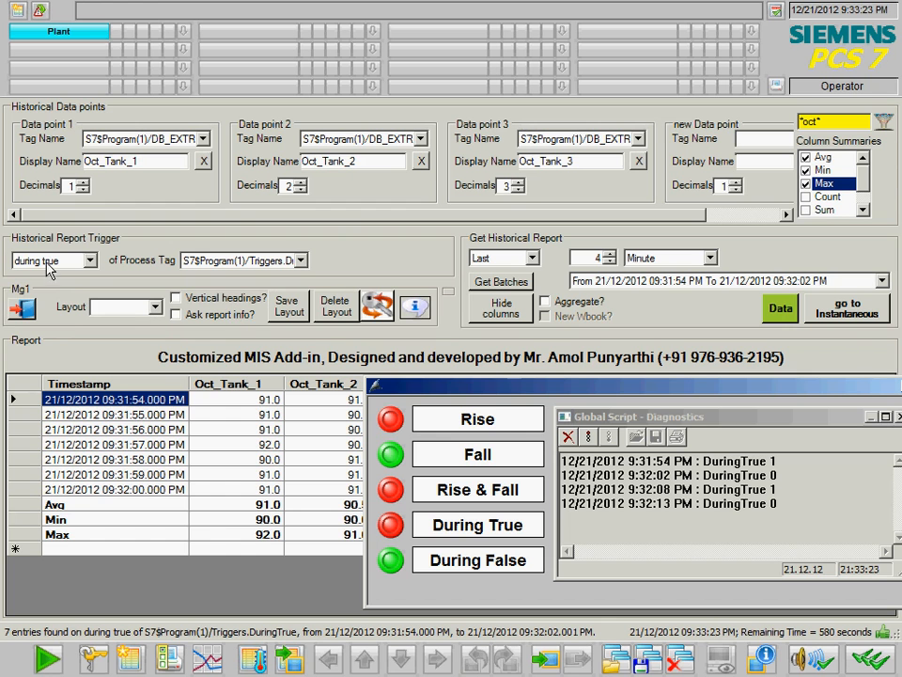
# - Set the trigger to time of day at 9:32:00 PM
pyautogui.click(87, 265)
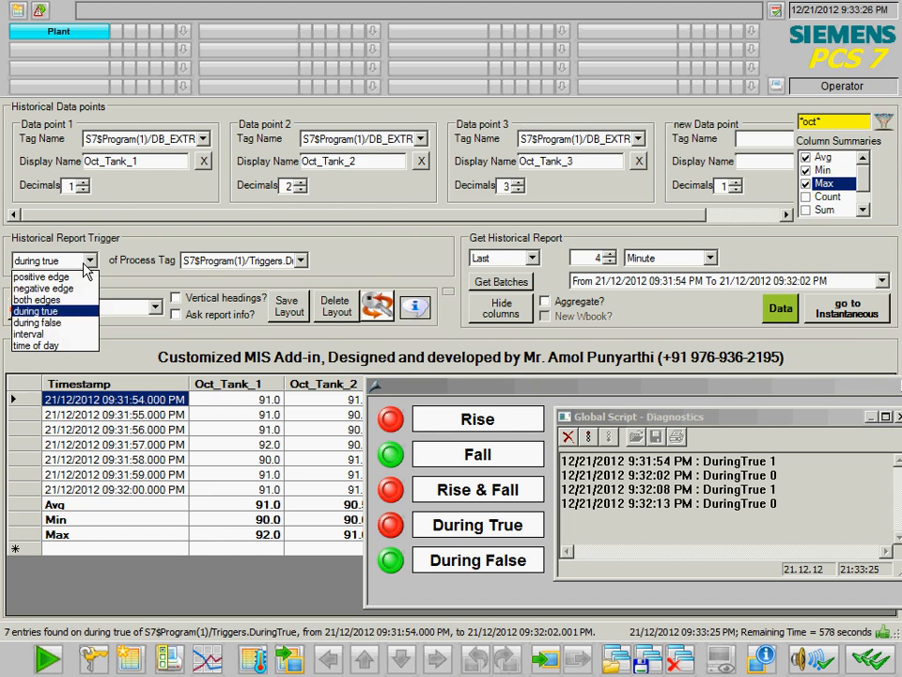
pyautogui.click(68, 346)
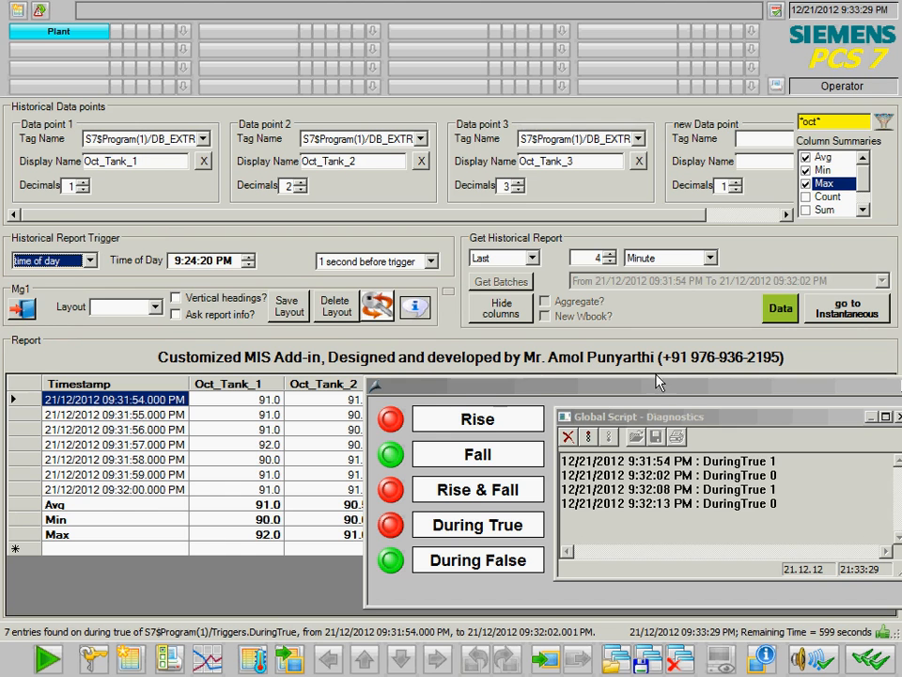
pyautogui.moveTo(684, 390); pyautogui.dragTo(583, 400)
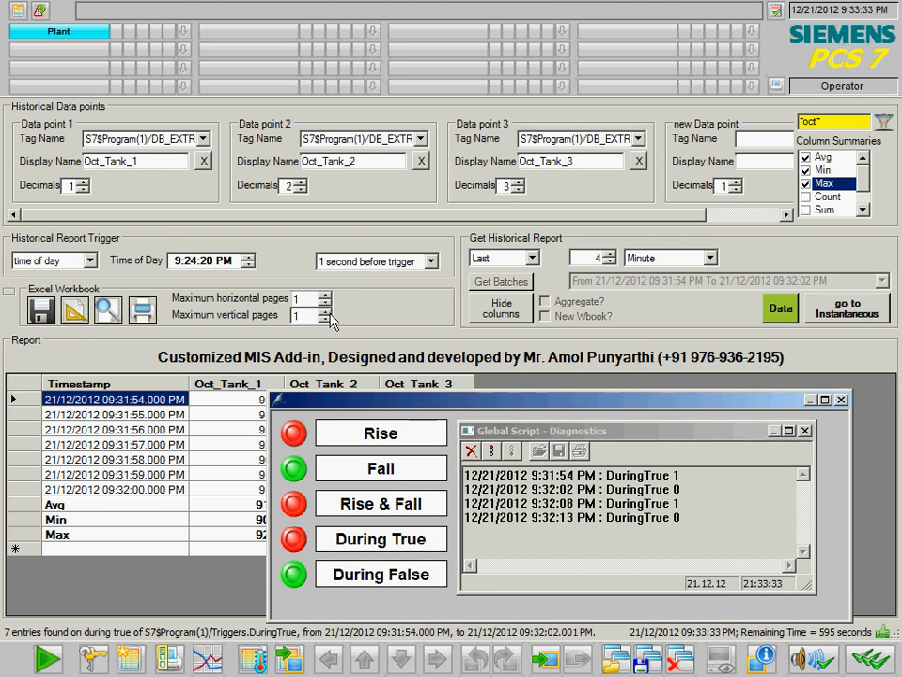
pyautogui.click(188, 260)
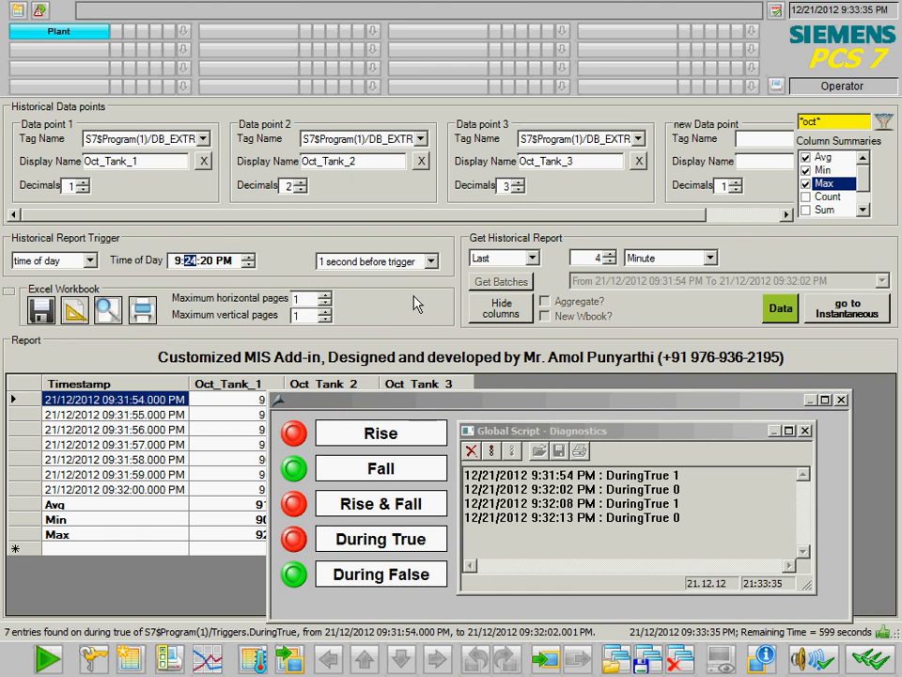
pyautogui.write('3200')
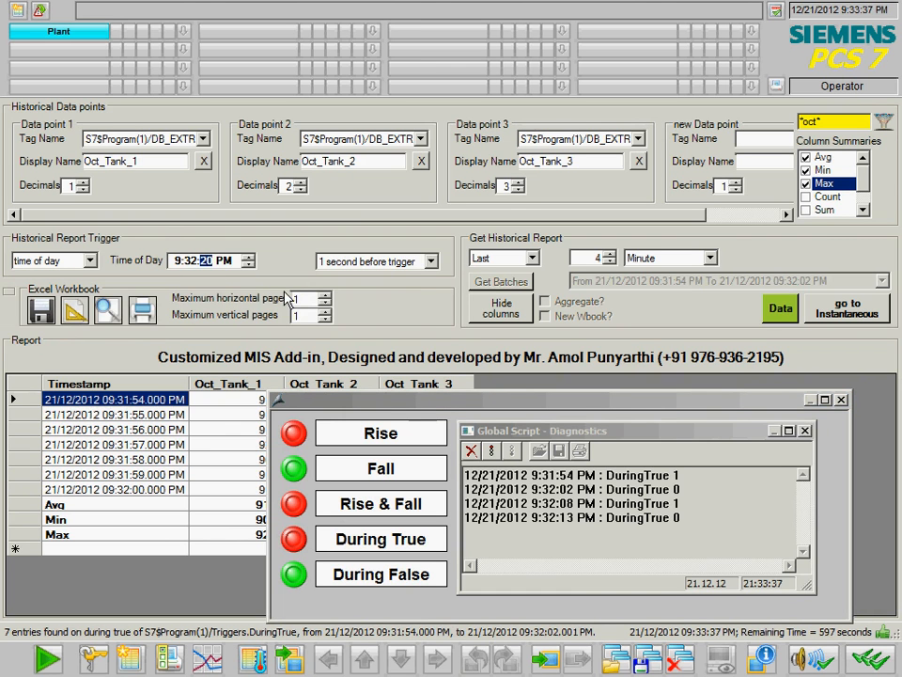
# - Set the period to the last 1 Day and reload, giving a single 09:32:00 PM entry
pyautogui.click(534, 259)
pyautogui.click(528, 273)
pyautogui.moveTo(581, 261); pyautogui.dragTo(620, 260)
pyautogui.write('1')
pyautogui.click(682, 259)
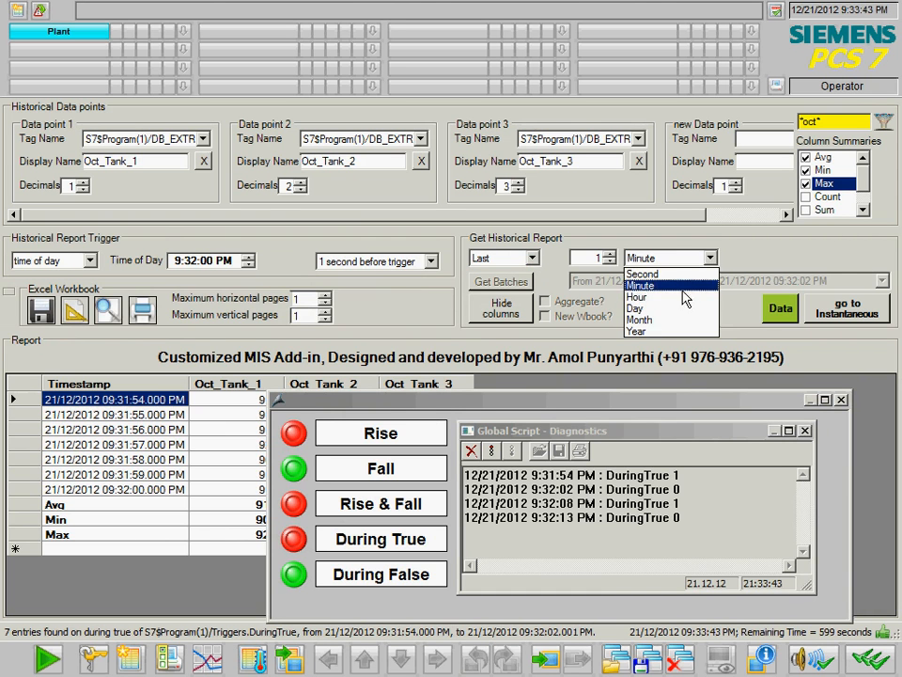
pyautogui.click(649, 308)
pyautogui.click(782, 313)
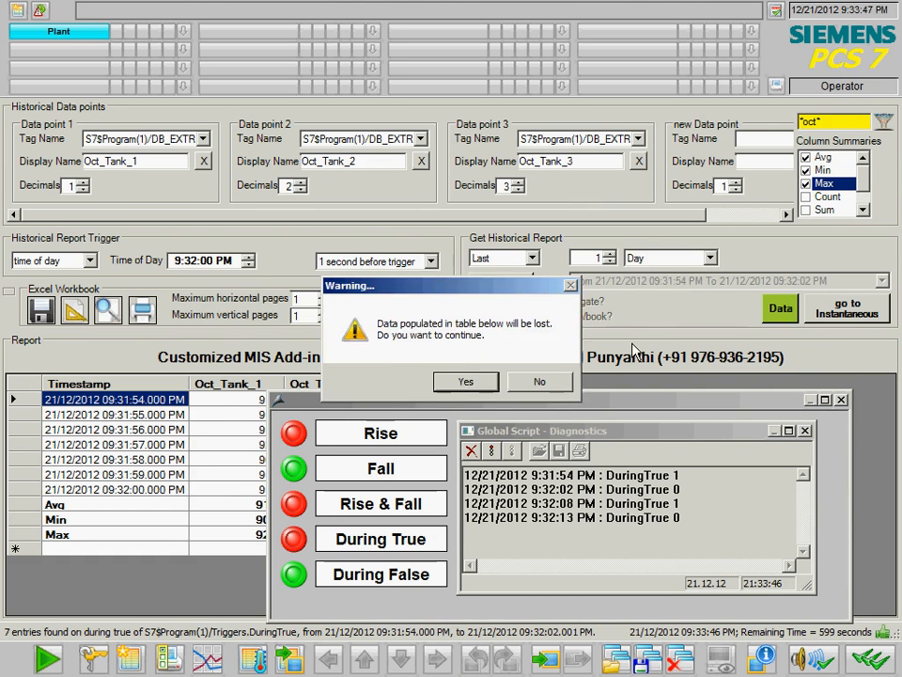
pyautogui.click(465, 379)
pyautogui.moveTo(461, 398); pyautogui.dragTo(553, 424)
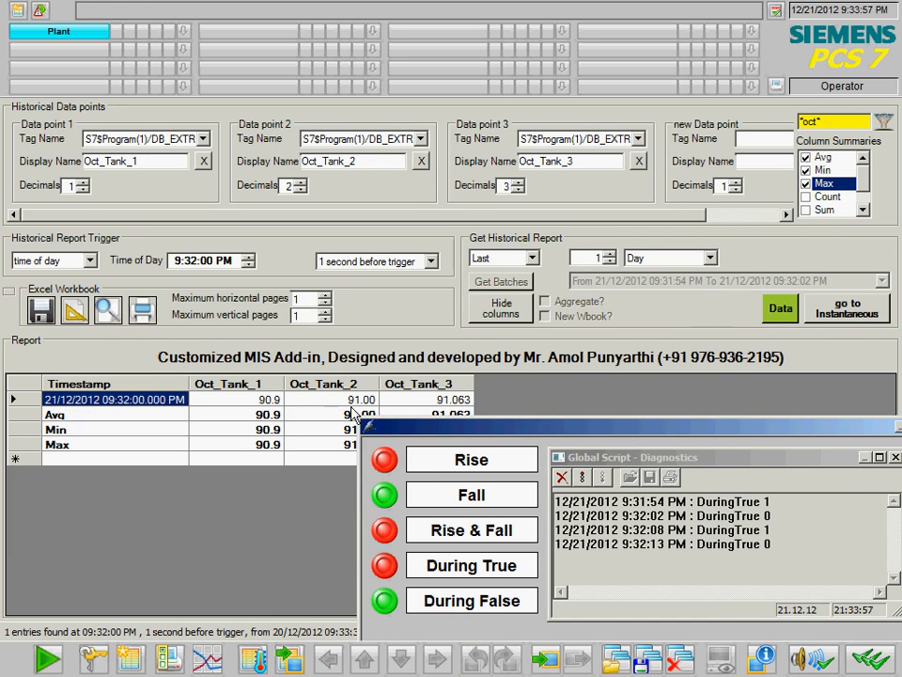
pyautogui.moveTo(476, 438); pyautogui.dragTo(420, 454)
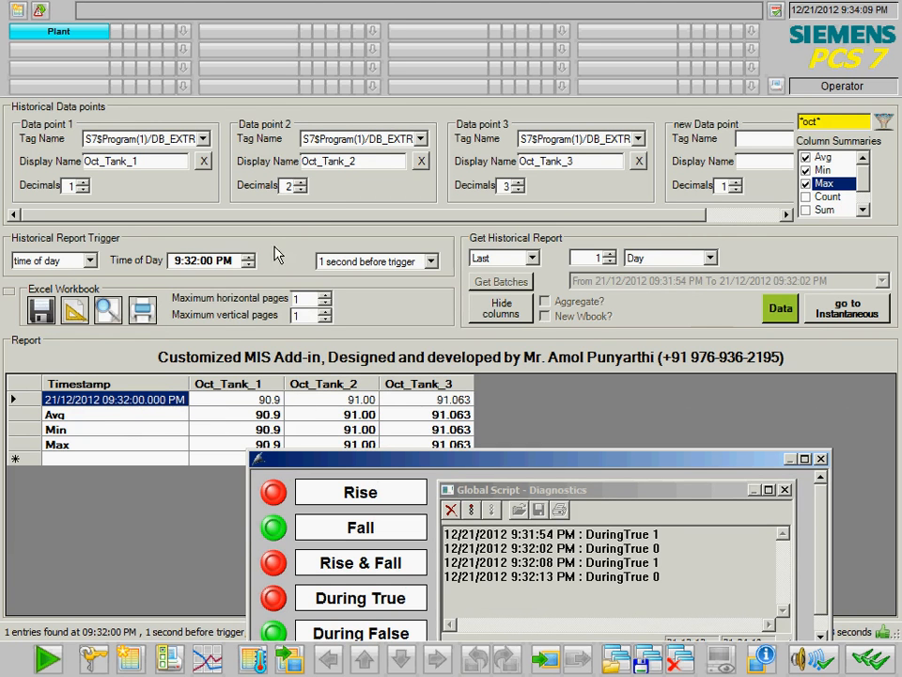
# - Switch the trigger to interval with the period unit set to Minute
pyautogui.click(90, 261)
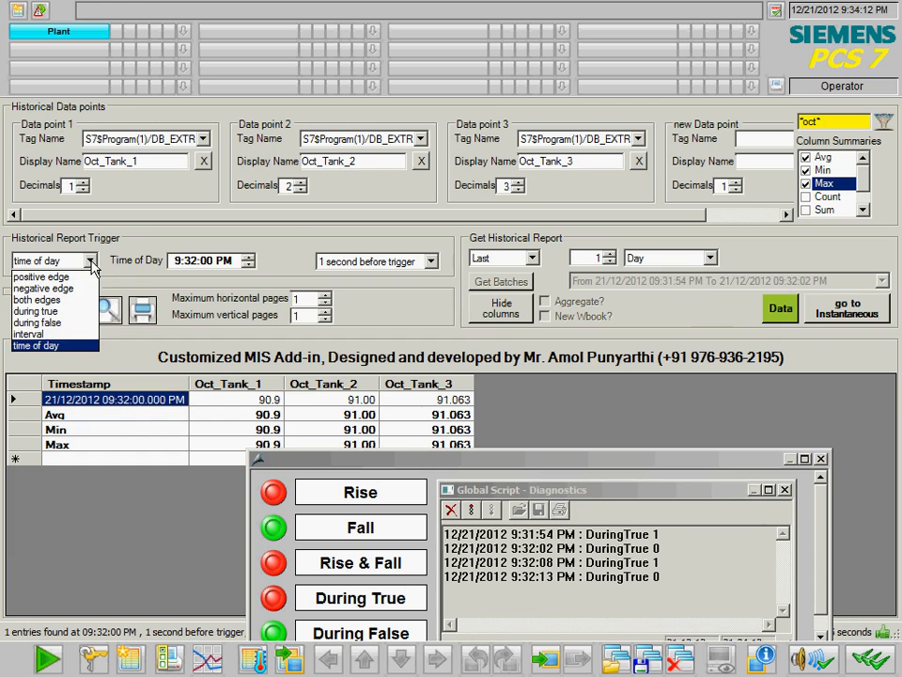
pyautogui.click(78, 336)
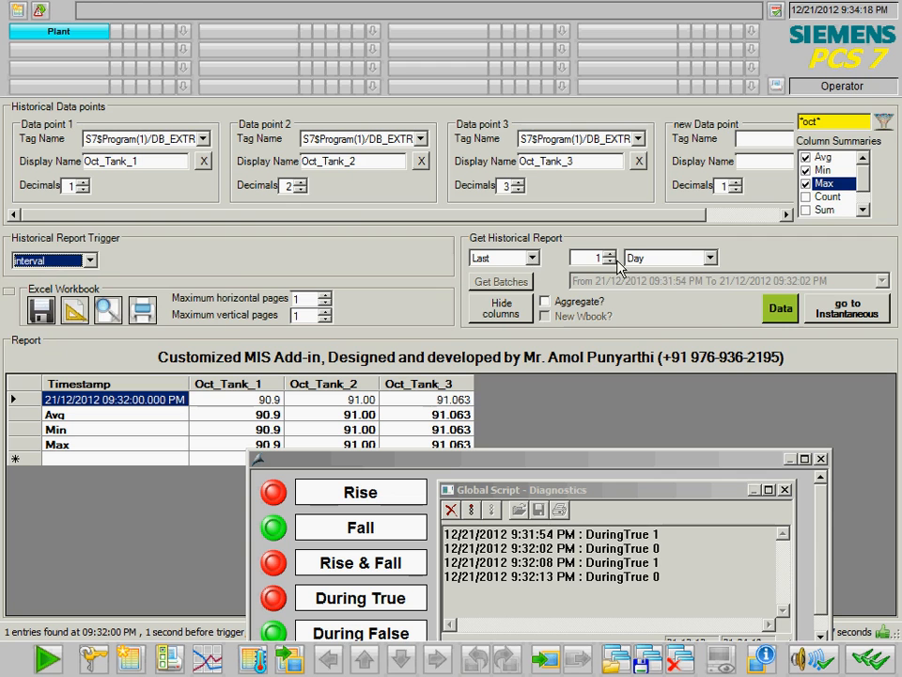
pyautogui.click(648, 264)
pyautogui.click(656, 285)
# - Load the 59-entry interval report and close the alarm-button window
pyautogui.click(785, 318)
pyautogui.click(465, 383)
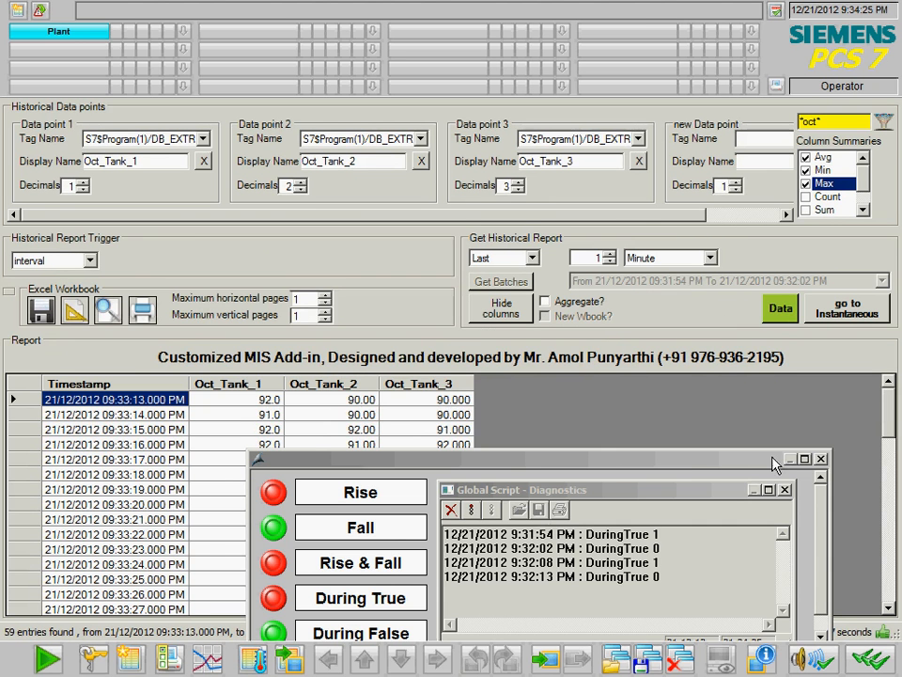
pyautogui.moveTo(783, 459); pyautogui.dragTo(825, 349)
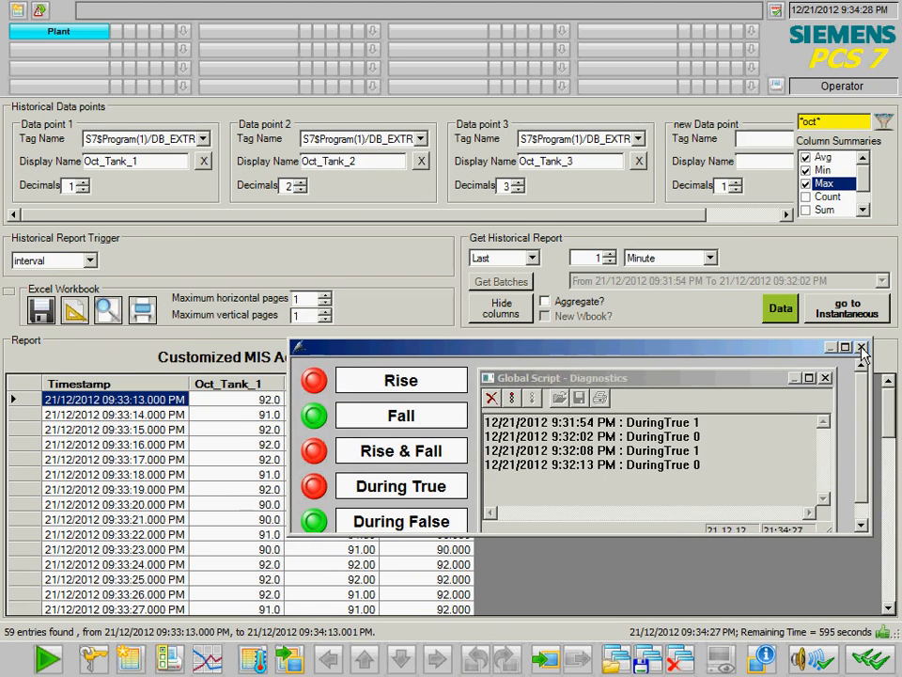
pyautogui.click(861, 347)
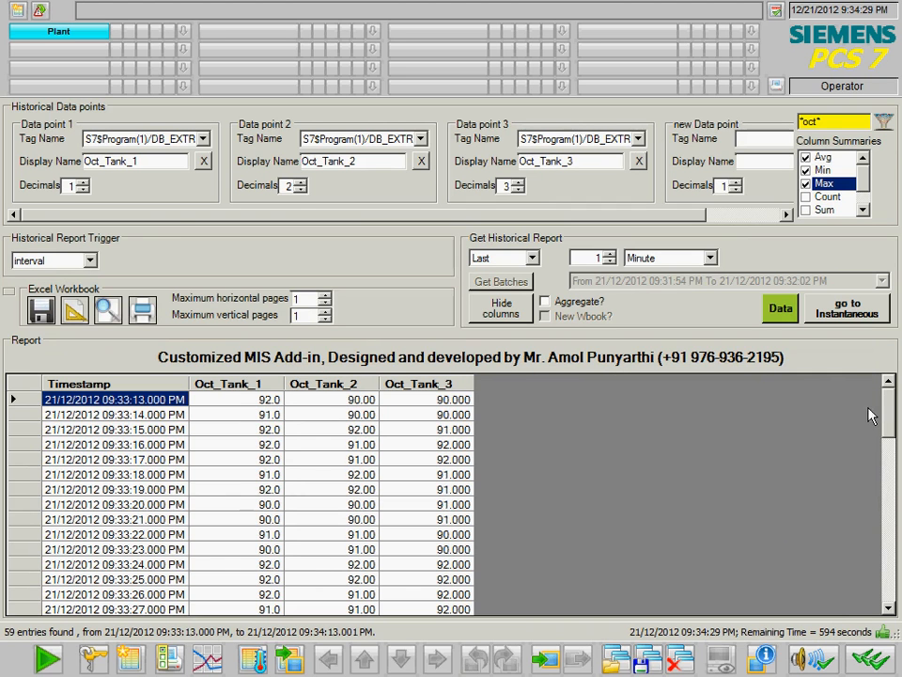
pyautogui.moveTo(886, 388); pyautogui.dragTo(867, 581)
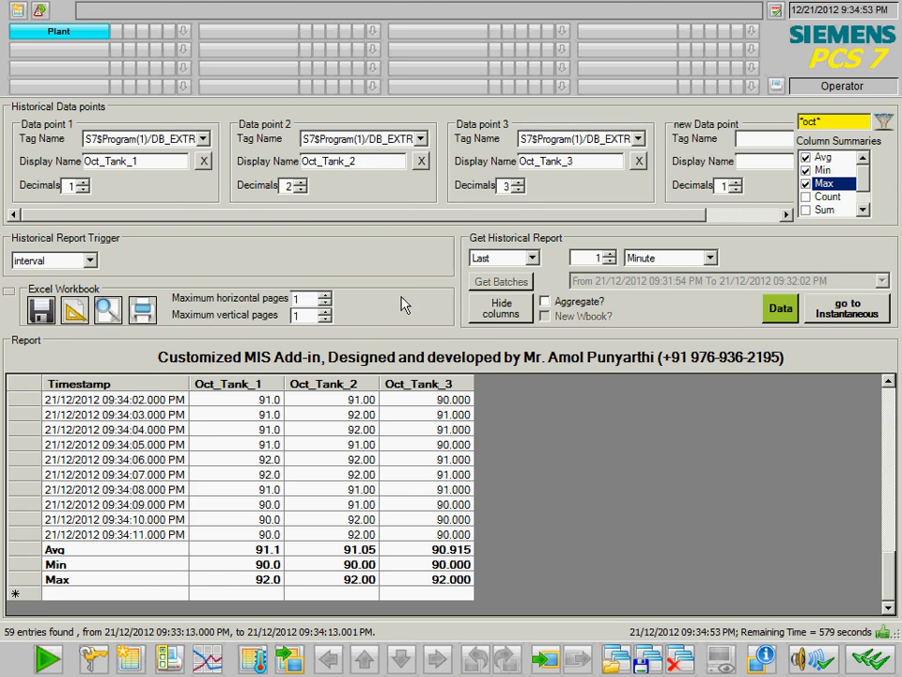
# - Enable aggregation: Data point 1 AVERAGE, Data point 2 MAXIMUM, Data point 3 MINIMUM
pyautogui.click(567, 302)
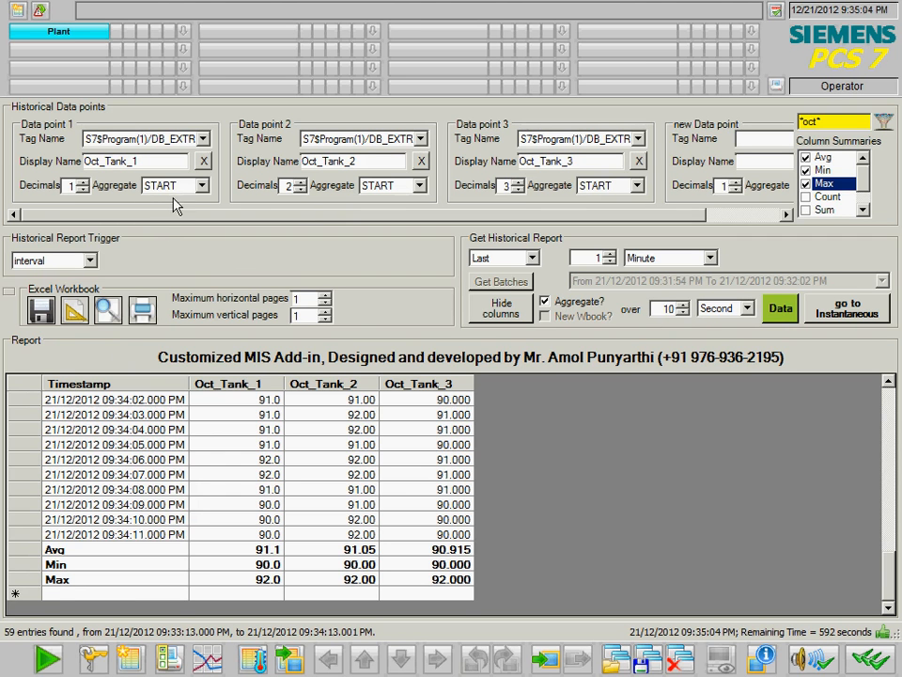
pyautogui.click(503, 310)
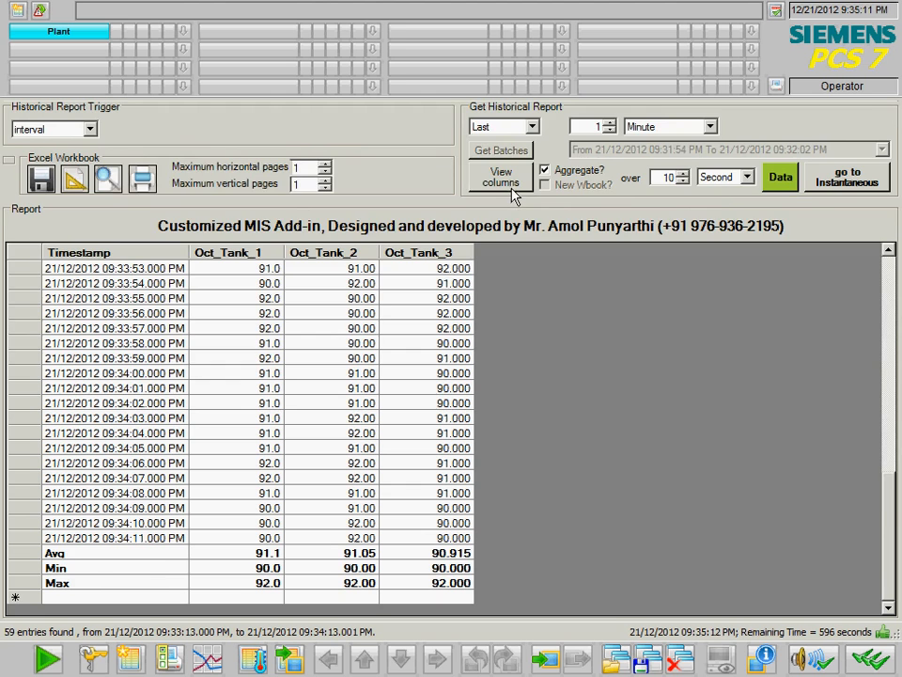
pyautogui.click(513, 194)
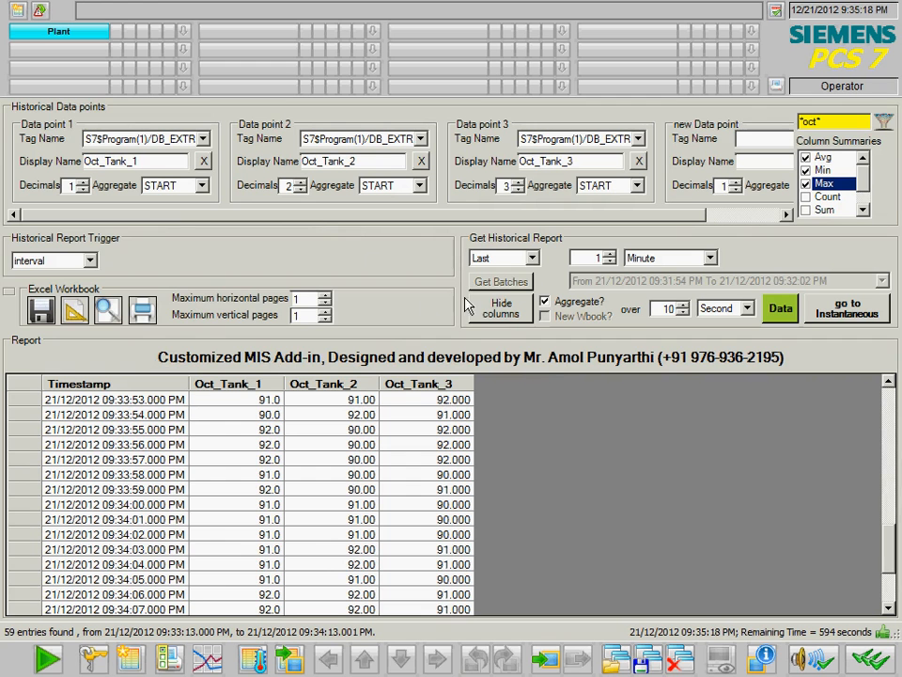
pyautogui.click(206, 187)
pyautogui.click(188, 201)
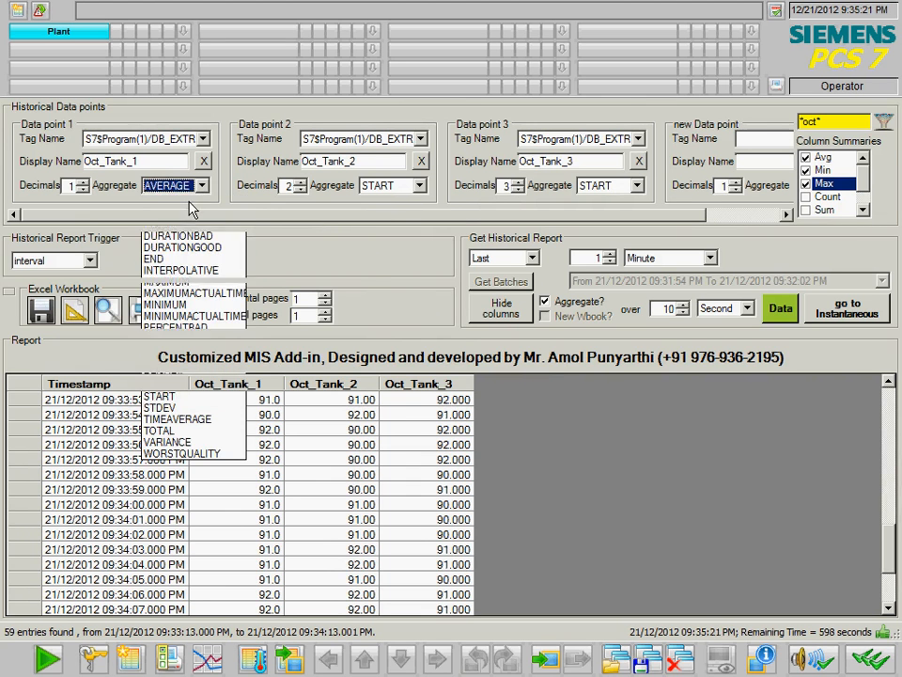
pyautogui.click(404, 187)
pyautogui.click(385, 281)
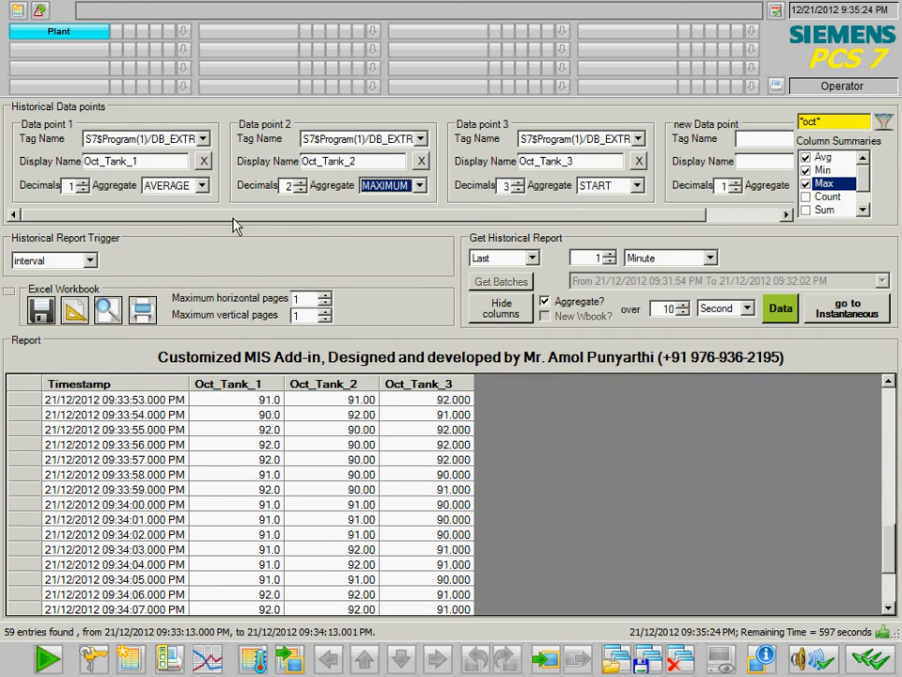
pyautogui.click(597, 187)
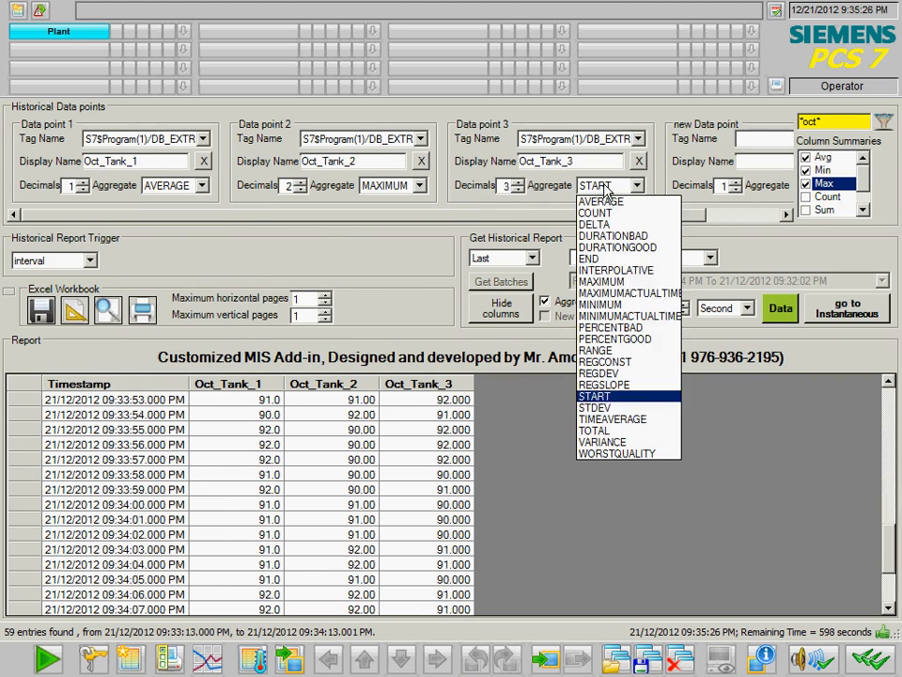
pyautogui.click(620, 303)
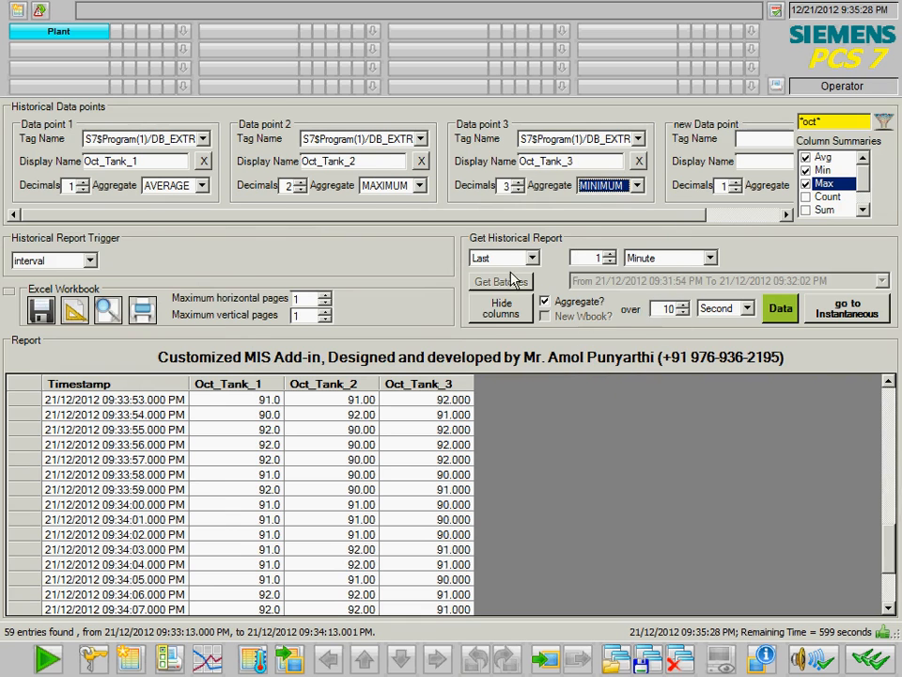
# - Load the six 10-second aggregated rows and select the 09:34:40 row
pyautogui.click(780, 309)
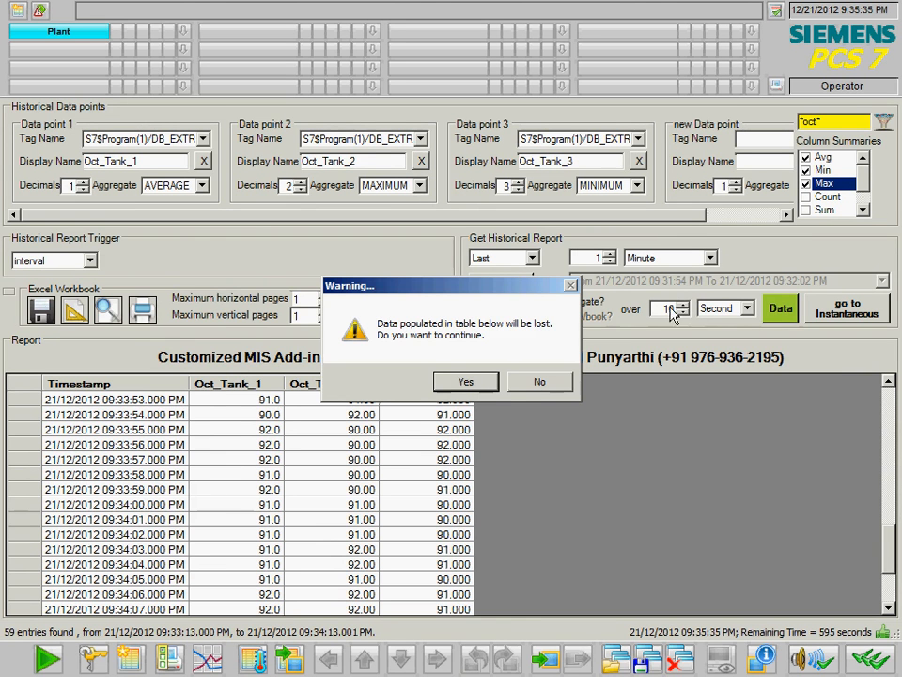
pyautogui.click(465, 383)
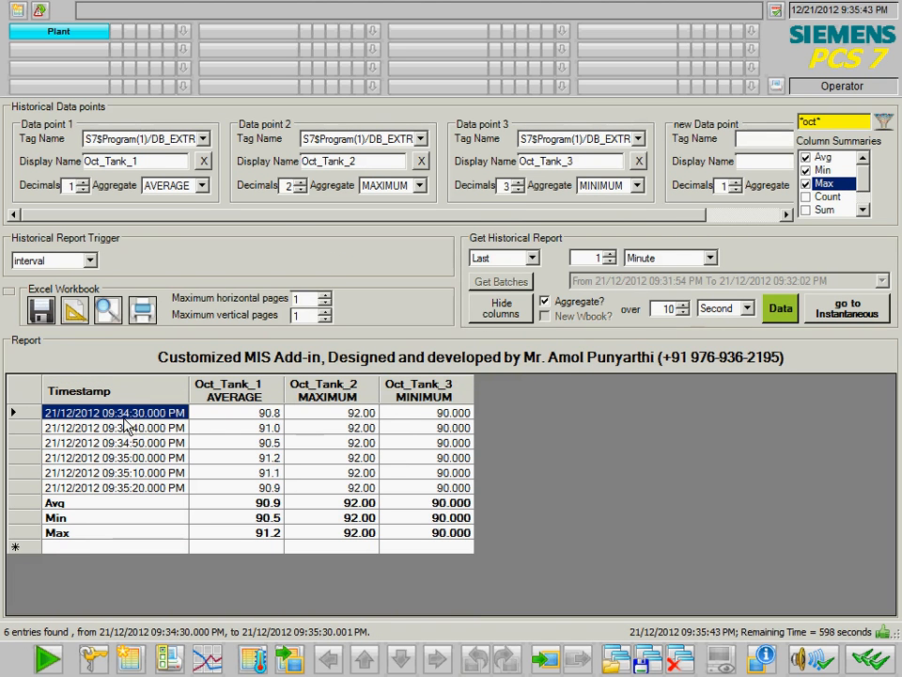
pyautogui.click(117, 428)
# - Select the 09:34:50 report row and list the Historical Report Trigger options
pyautogui.click(109, 443)
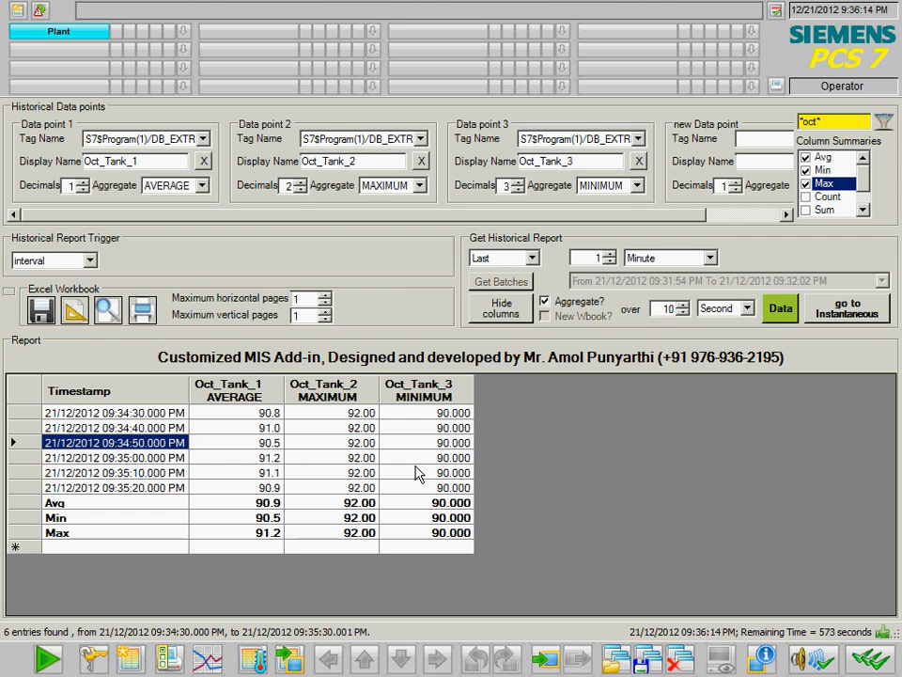
pyautogui.click(90, 262)
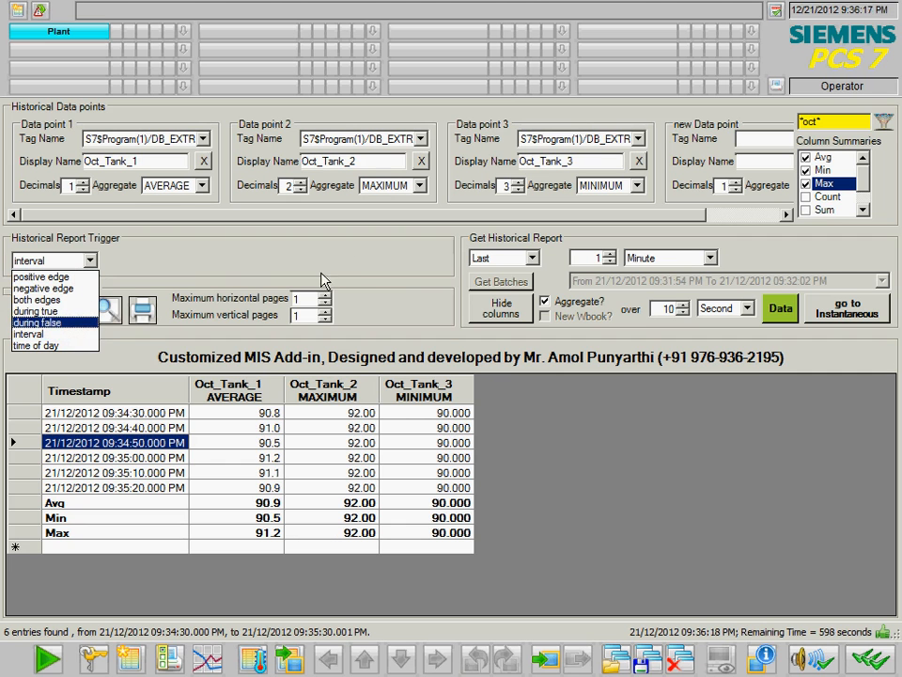
# - Keep the interval trigger and switch to the instantaneous report
pyautogui.click(848, 311)
pyautogui.click(850, 312)
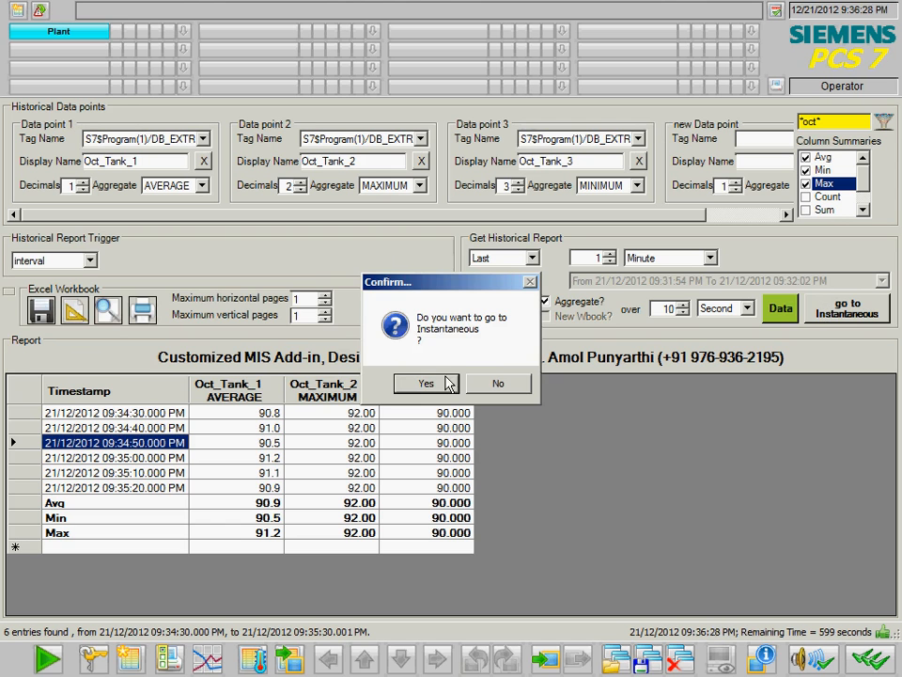
pyautogui.click(424, 386)
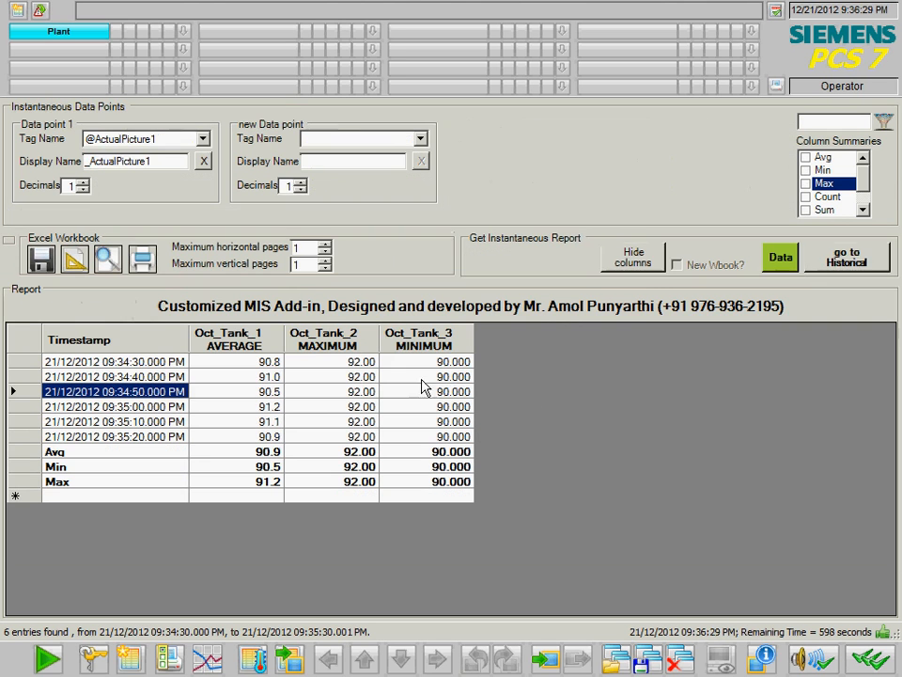
# - Filter the tag list with *level* and accept the warning
pyautogui.click(202, 138)
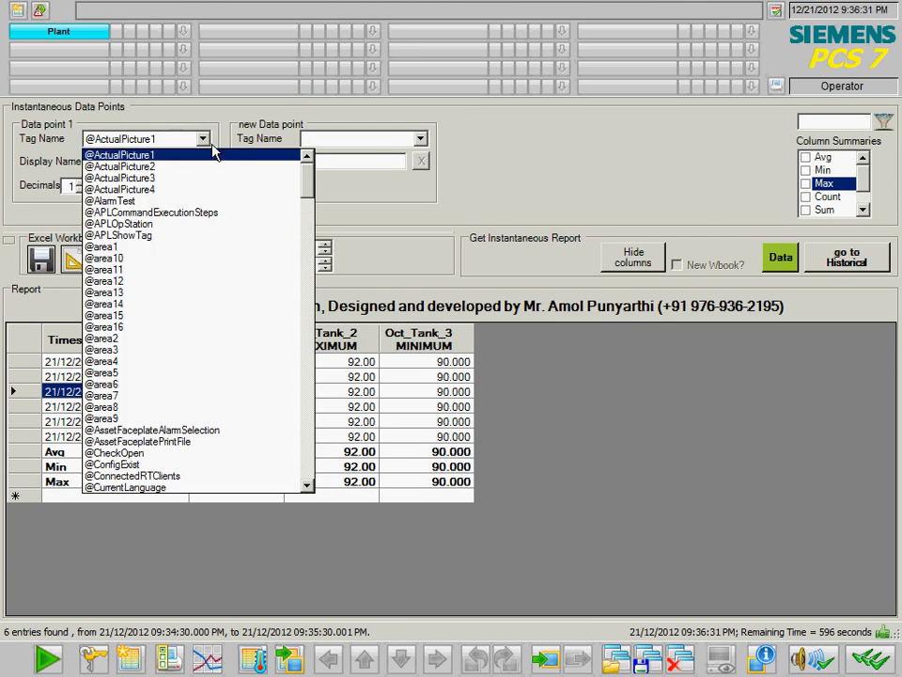
pyautogui.moveTo(306, 189); pyautogui.dragTo(329, 180)
pyautogui.click(825, 123)
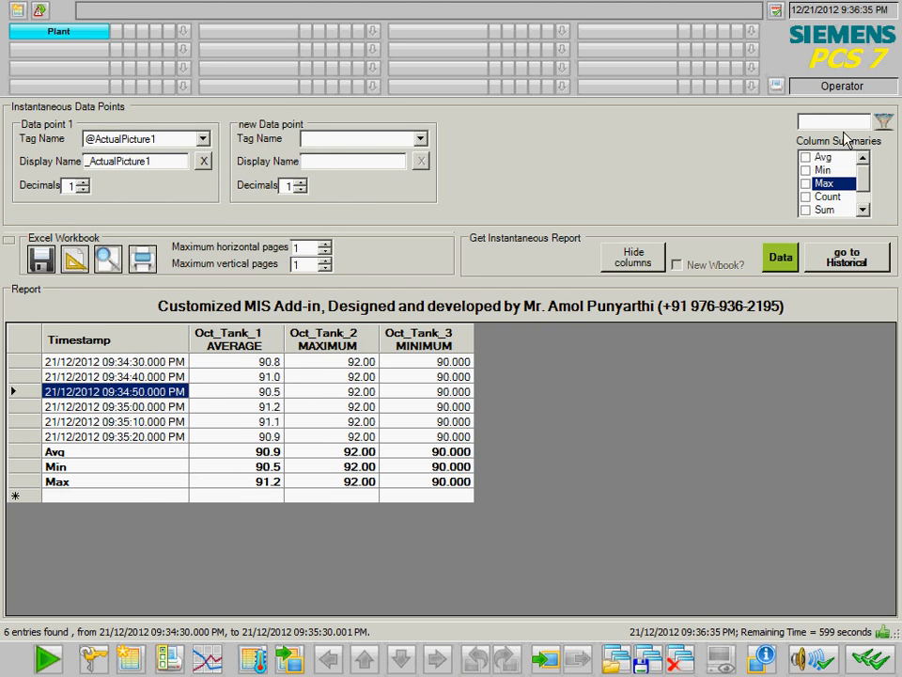
pyautogui.write('*level*')
pyautogui.press('Return')
pyautogui.click(202, 138)
pyautogui.click(516, 381)
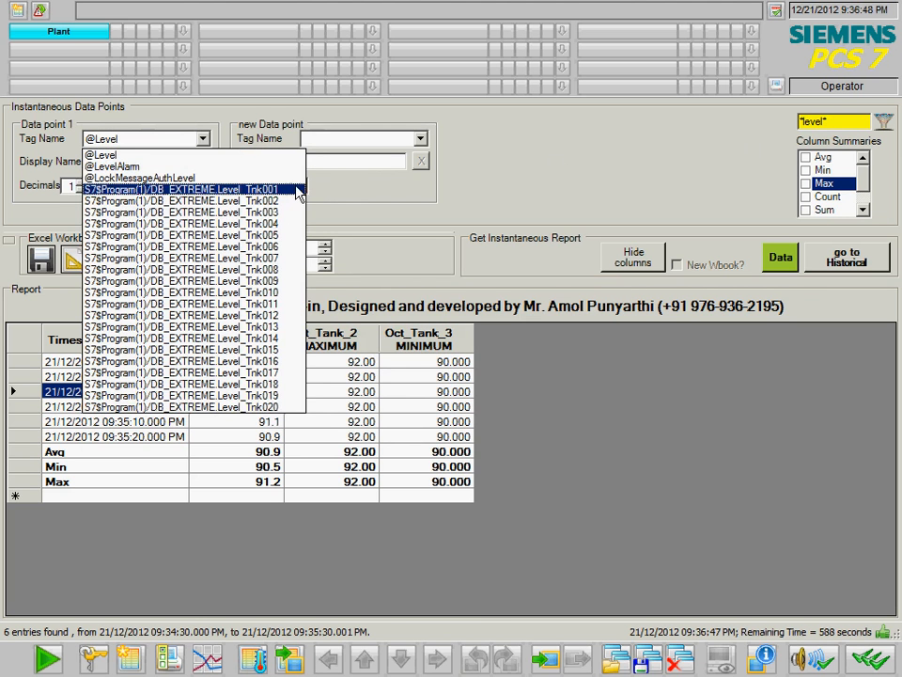
# - Assign Level_Tnk001 and two more Level_Tnk tags to data points 1–3
pyautogui.click(243, 198)
pyautogui.click(419, 140)
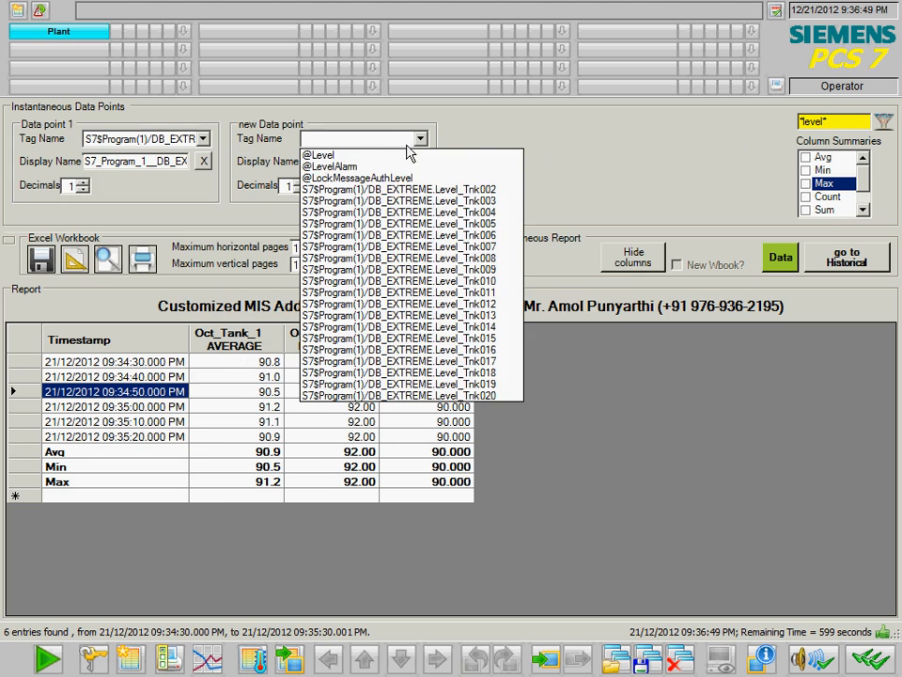
pyautogui.click(404, 189)
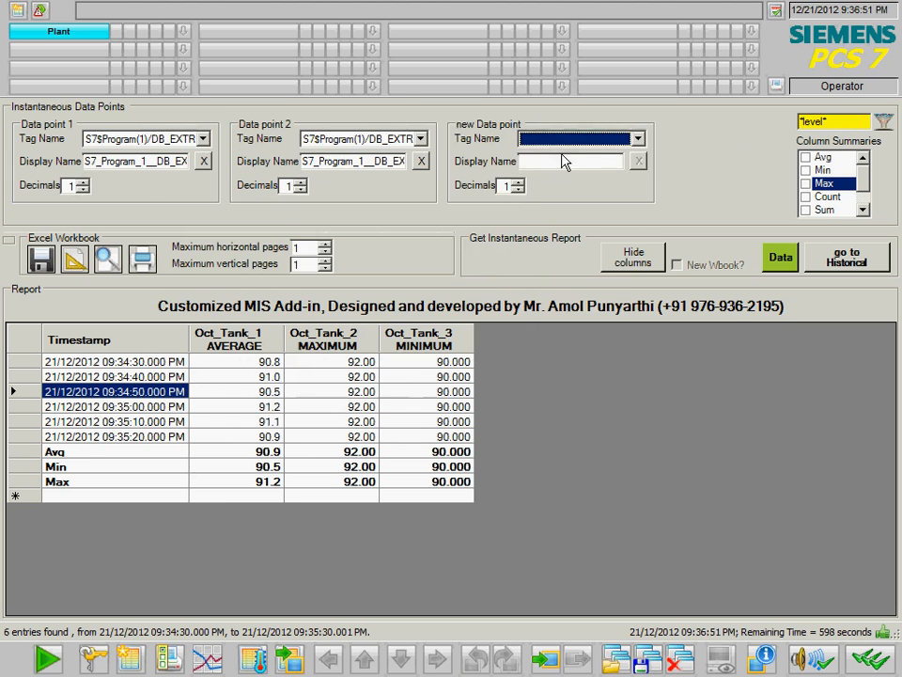
pyautogui.click(638, 138)
pyautogui.click(393, 195)
pyautogui.moveTo(150, 215); pyautogui.dragTo(71, 216)
pyautogui.press('End')
pyautogui.hotkey('shift', 'Home')
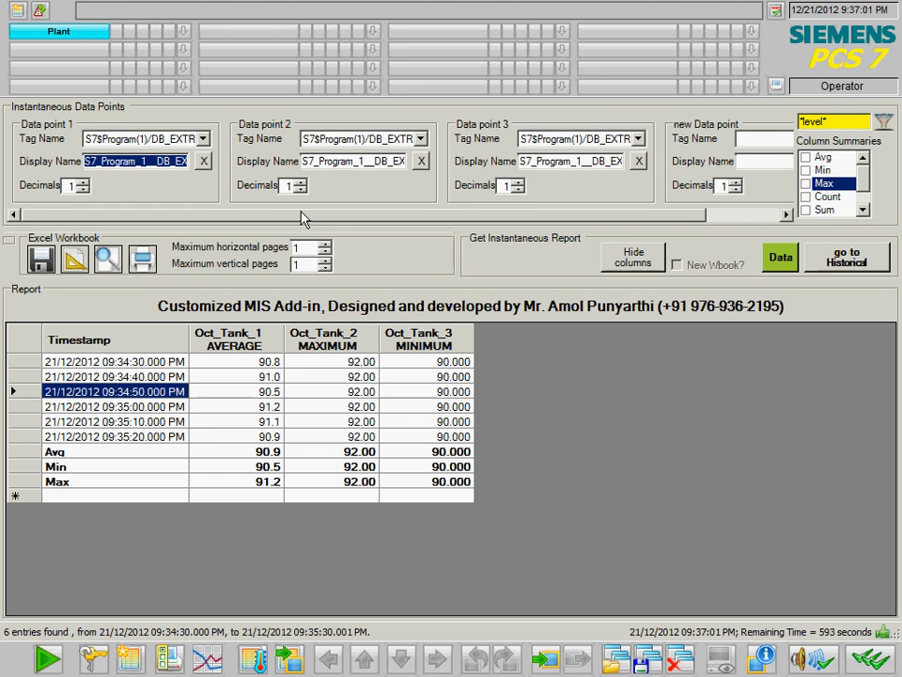
# - Rename data points 1–3 to Level_Tank_1, Level_Tank_2 and Level_Tank_3
pyautogui.write('Level')
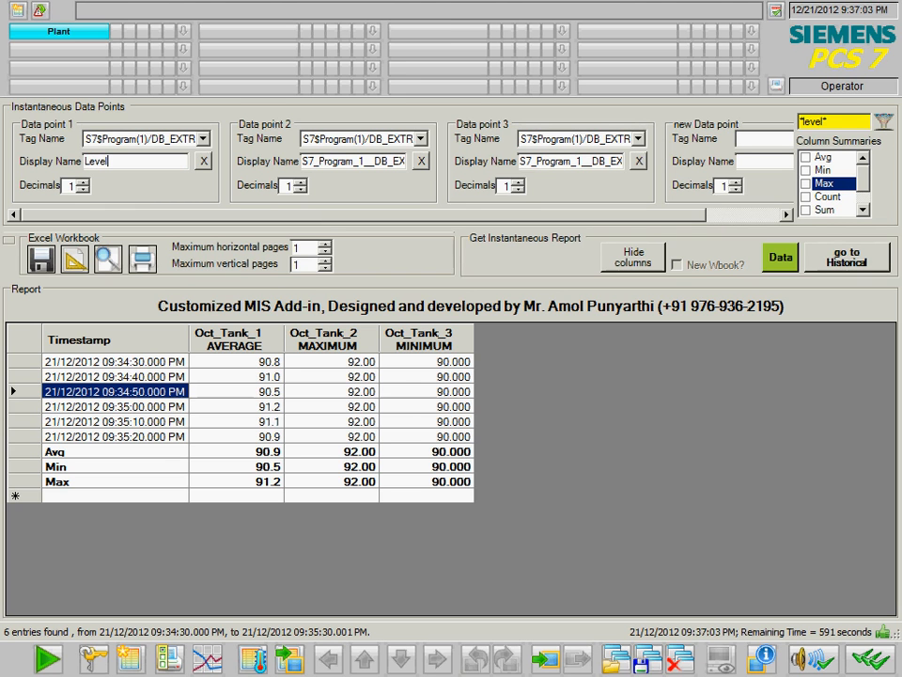
pyautogui.write('_Tank_1')
pyautogui.hotkey('shift', 'Home')
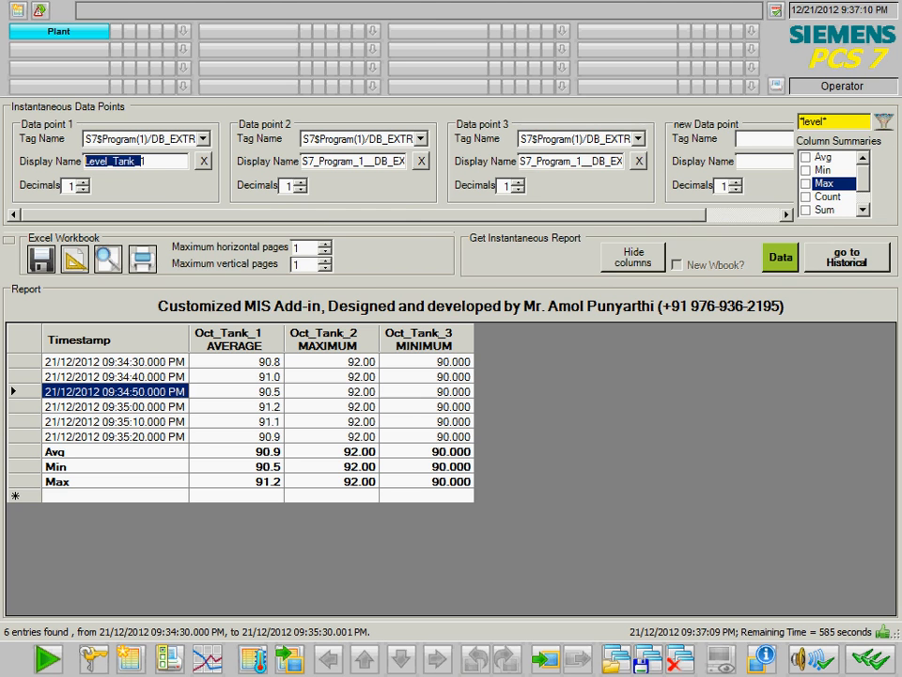
pyautogui.click(382, 163)
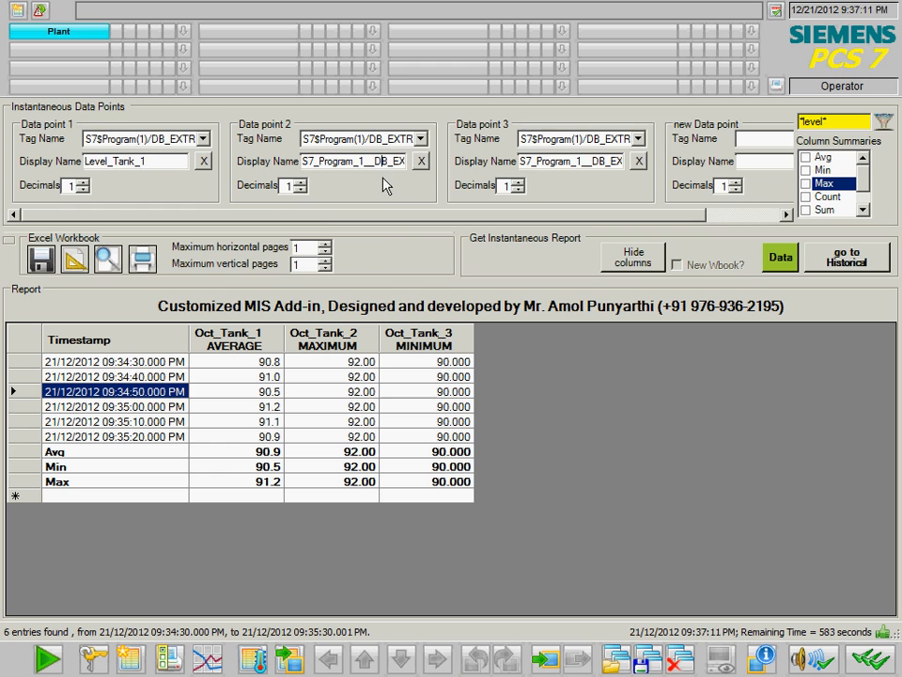
pyautogui.press('End')
pyautogui.hotkey('shift', 'Home')
pyautogui.write('Level_Tank_')
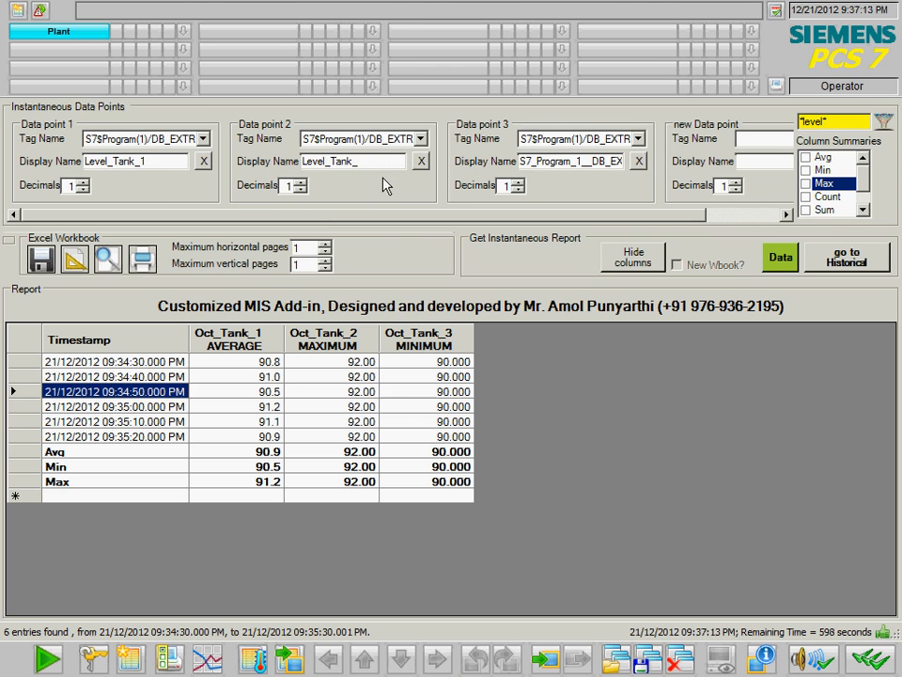
pyautogui.click(560, 162)
pyautogui.press('End')
pyautogui.hotkey('shift', 'Home')
pyautogui.write('Level_Tank_')
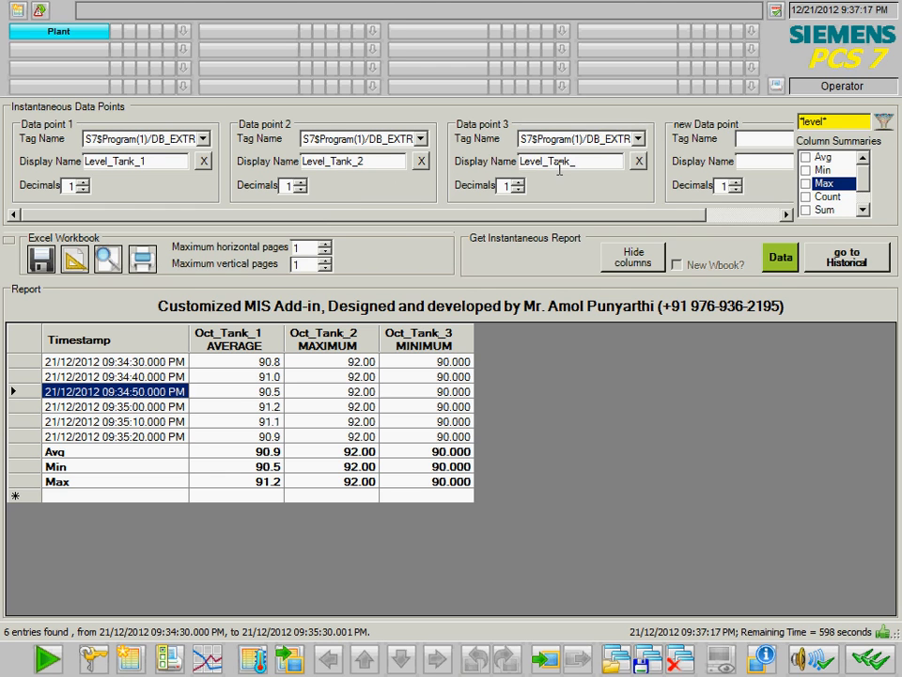
# - Give data points 2 and 3 two and three decimals, then request current data
pyautogui.click(300, 181)
pyautogui.click(518, 181)
pyautogui.click(518, 181)
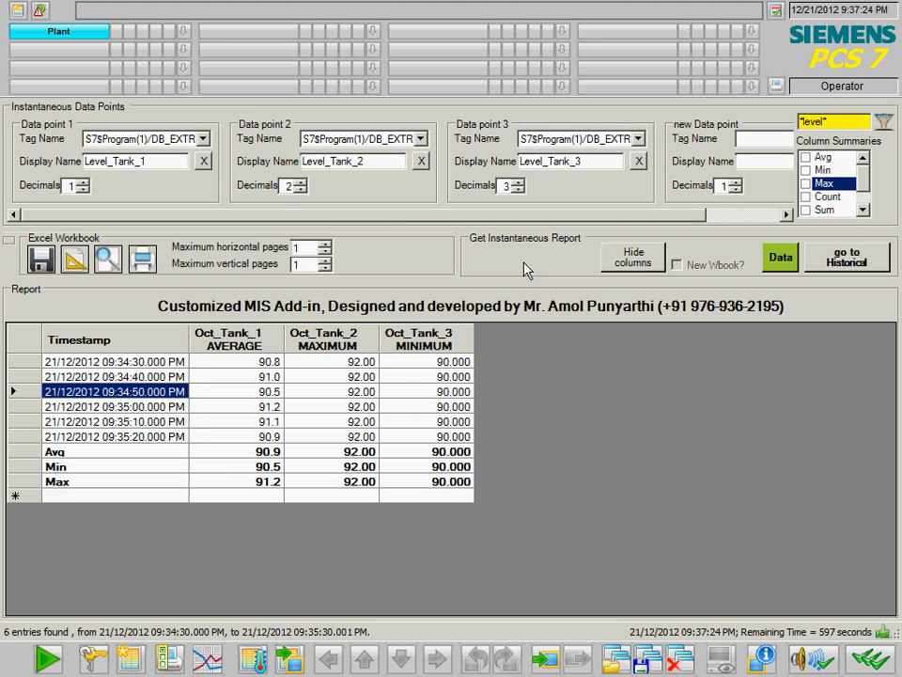
pyautogui.click(780, 258)
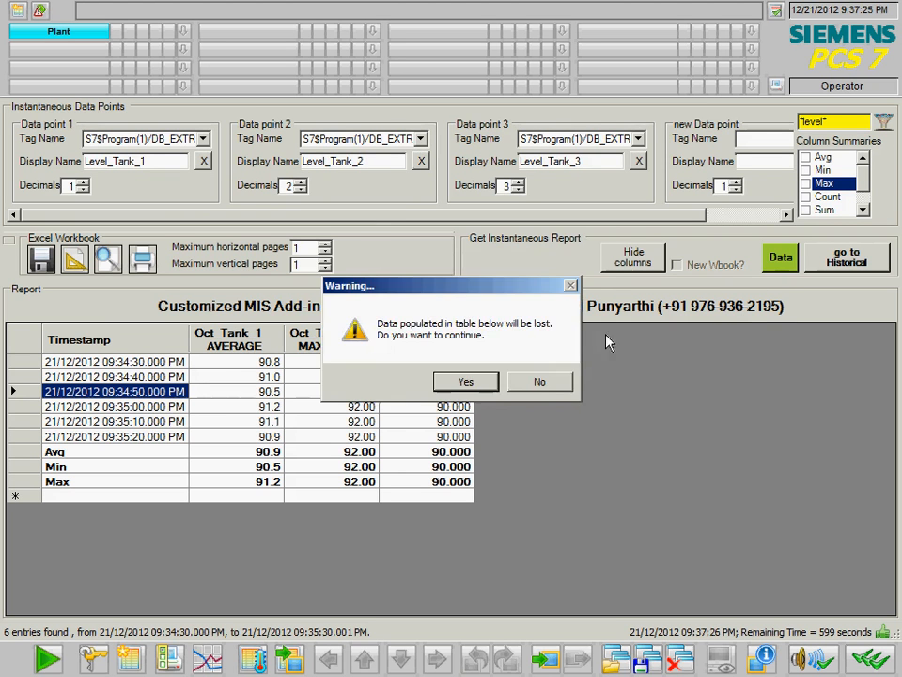
# - Load the level values, add Avg, Min and Max summary rows, and reload the table
pyautogui.click(466, 382)
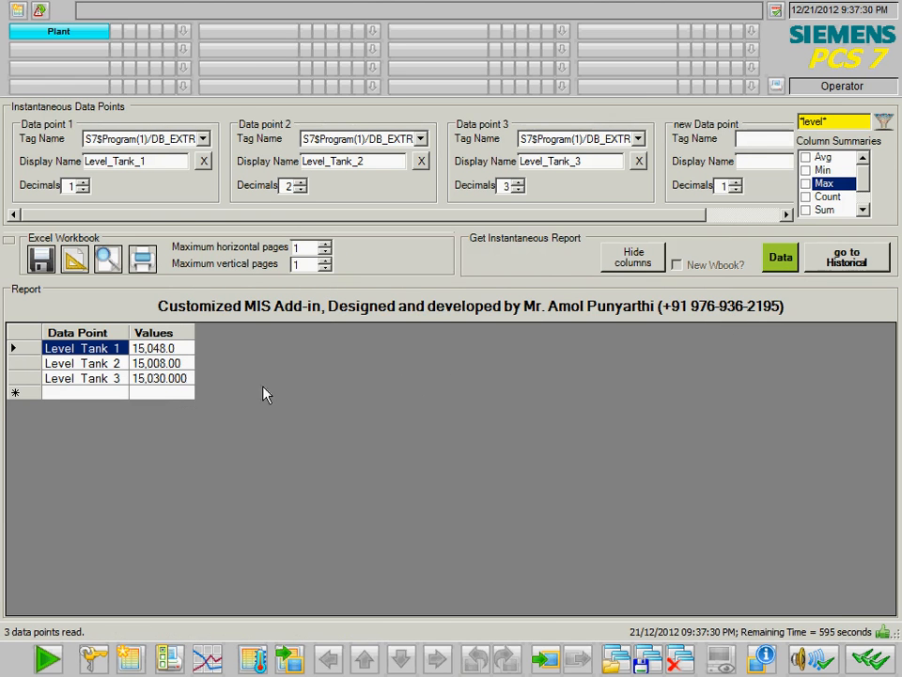
pyautogui.click(807, 158)
pyautogui.click(803, 171)
pyautogui.click(805, 184)
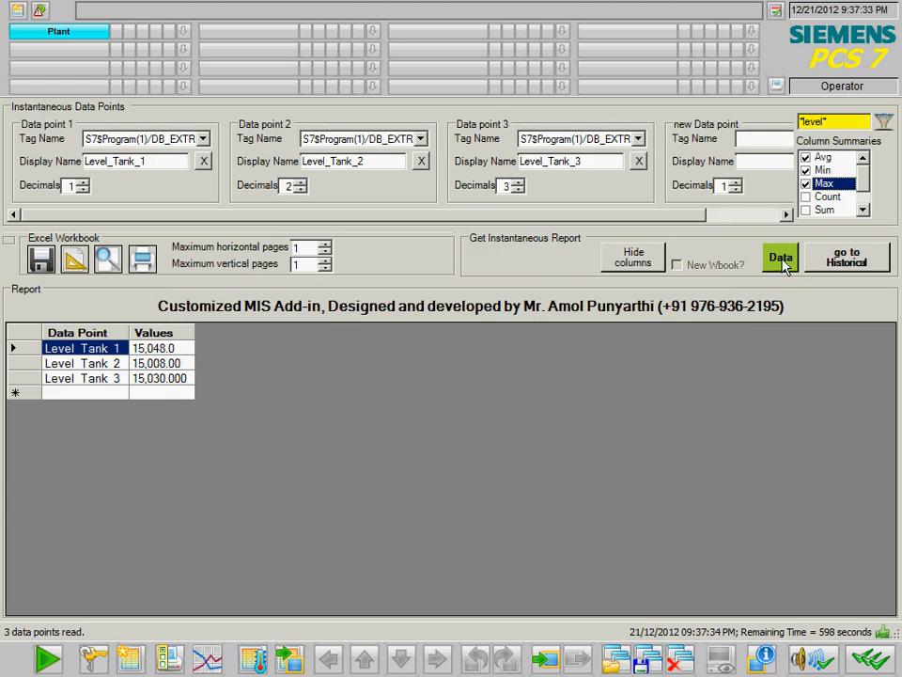
pyautogui.click(784, 266)
pyautogui.click(479, 381)
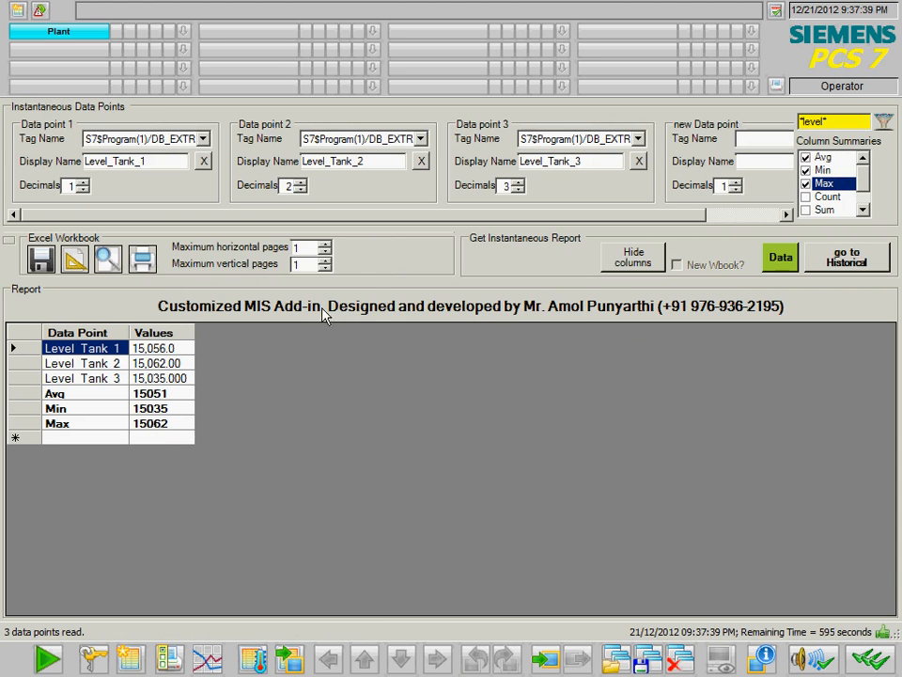
pyautogui.click(8, 242)
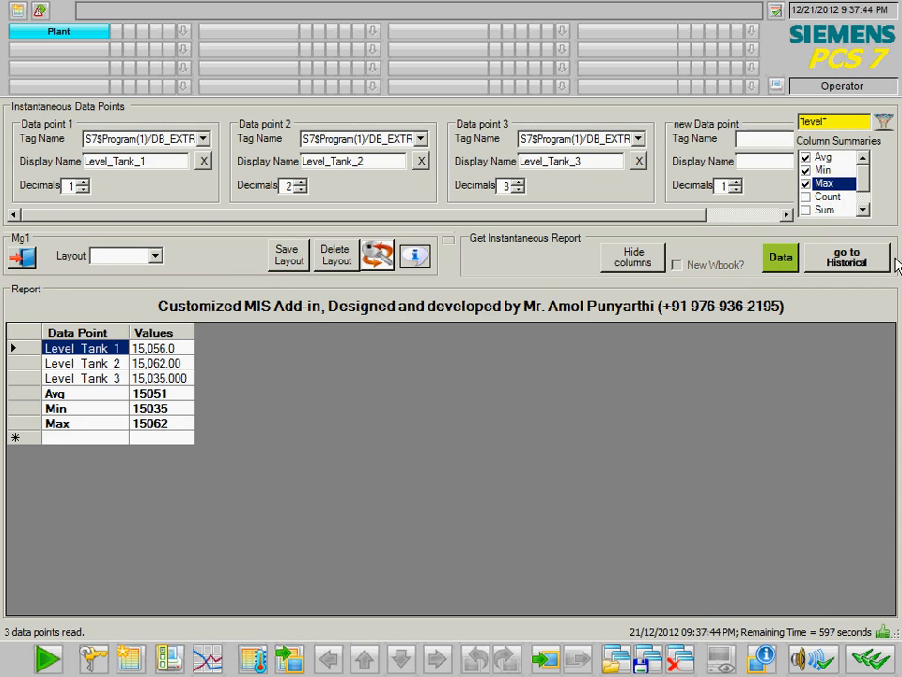
# - Save the level setup as layout Level_Tank and return to the Excel workbook options
pyautogui.click(448, 241)
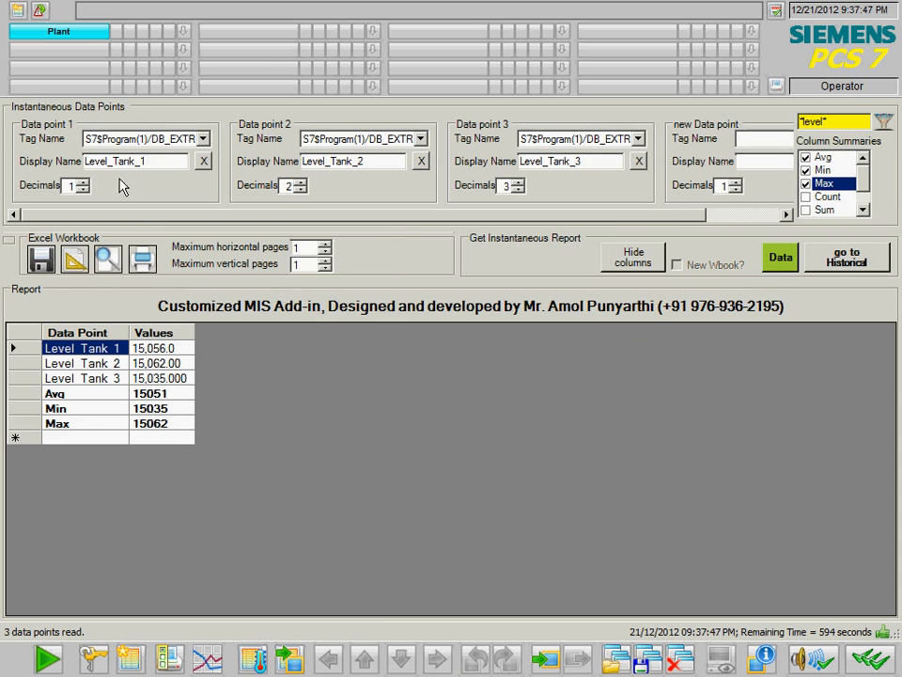
pyautogui.click(9, 241)
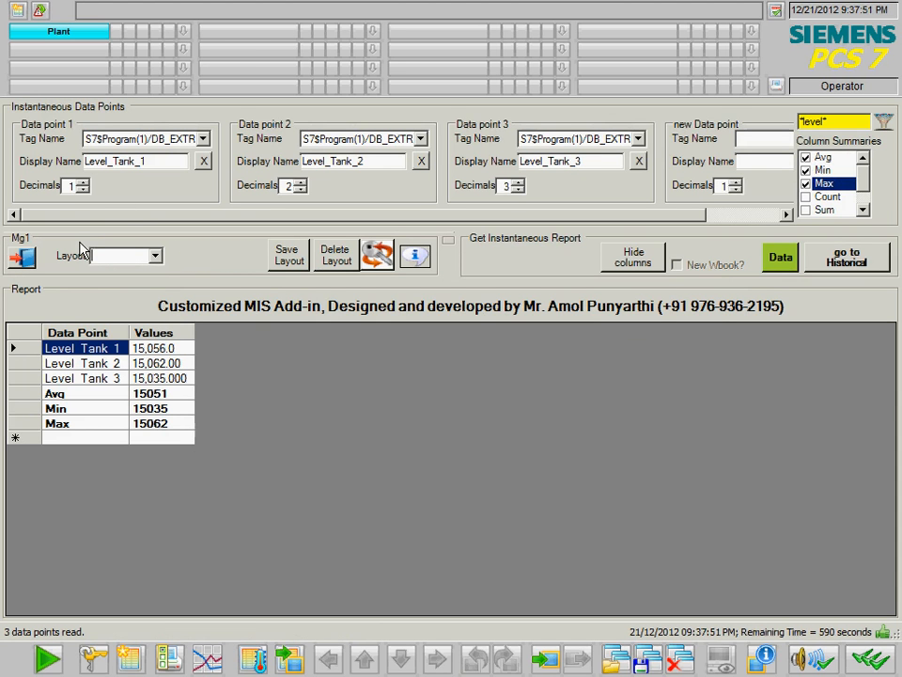
pyautogui.write('Level_Tank')
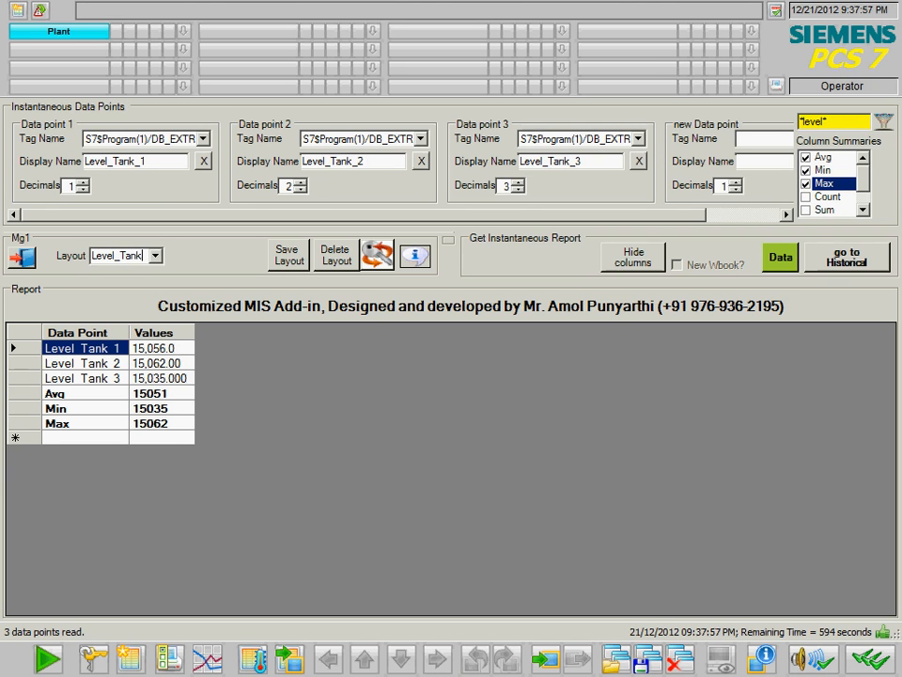
pyautogui.click(287, 255)
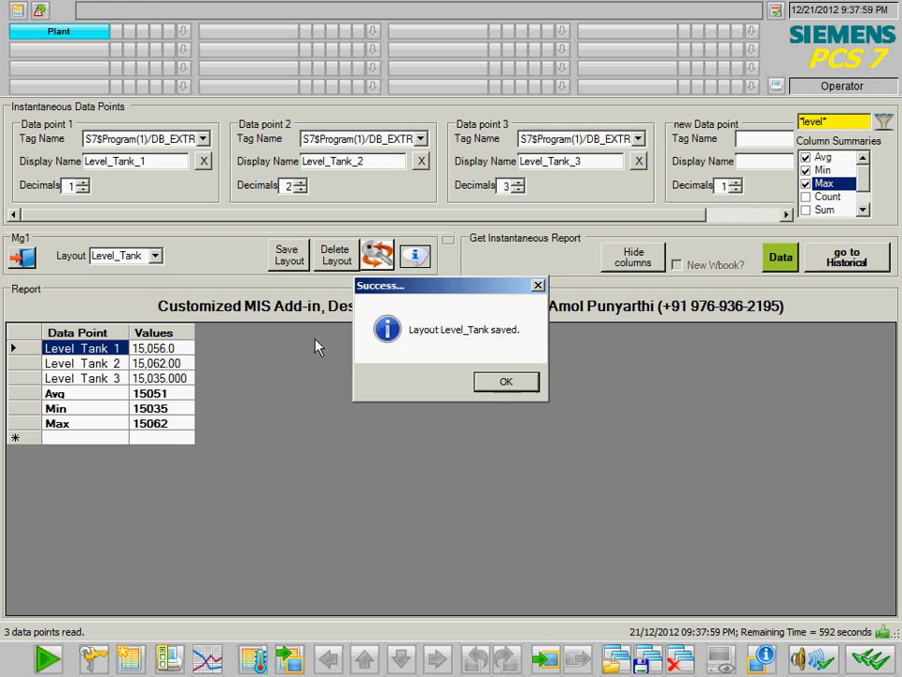
pyautogui.click(505, 387)
pyautogui.click(448, 241)
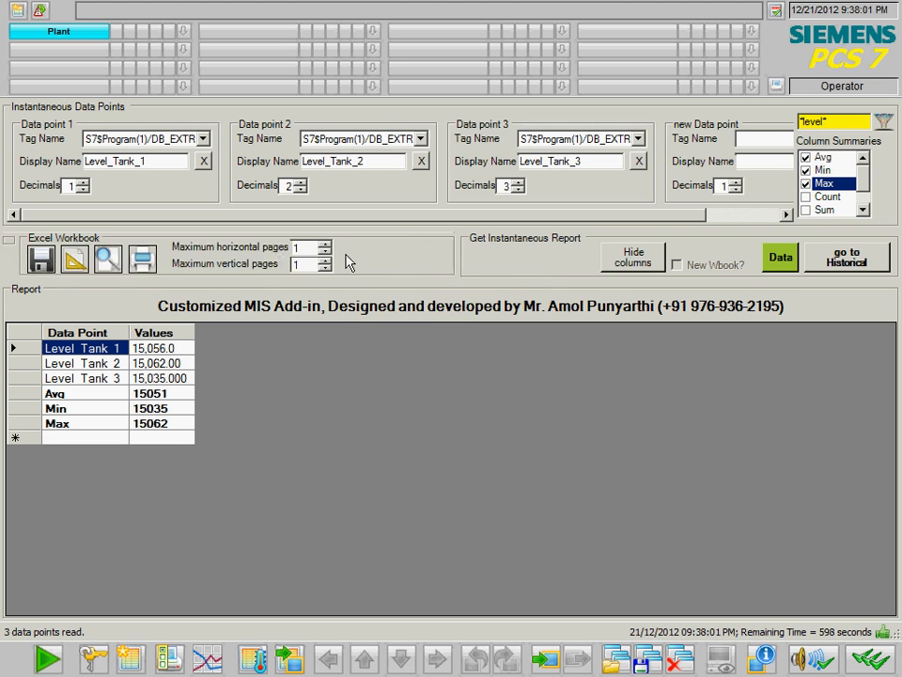
# - Remove the Level_Tank_1, Level_Tank_2 and Level_Tank_3 data points, confirming each
pyautogui.click(7, 241)
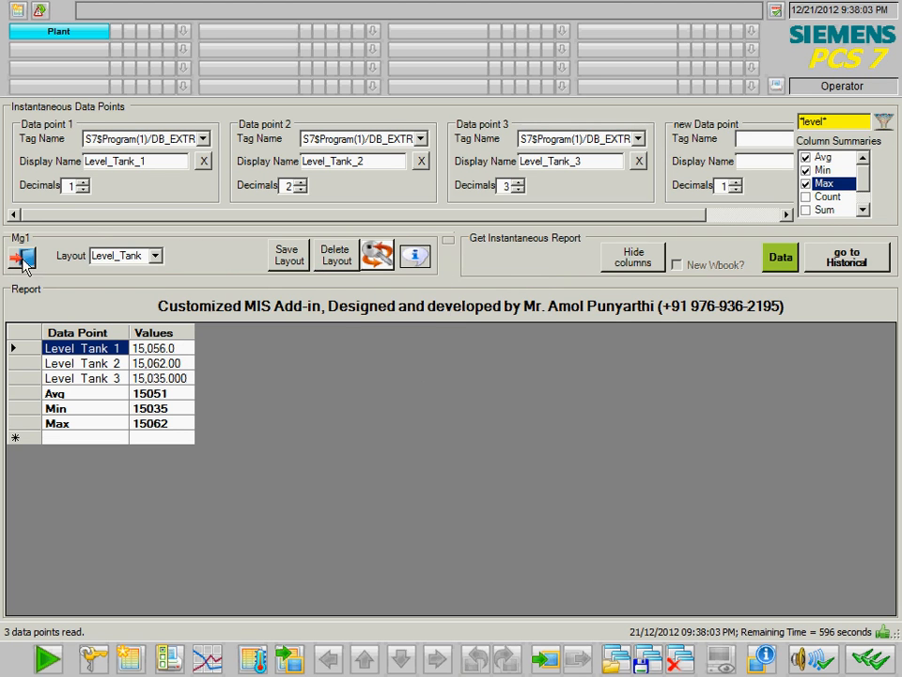
pyautogui.click(151, 257)
pyautogui.click(207, 156)
pyautogui.click(208, 162)
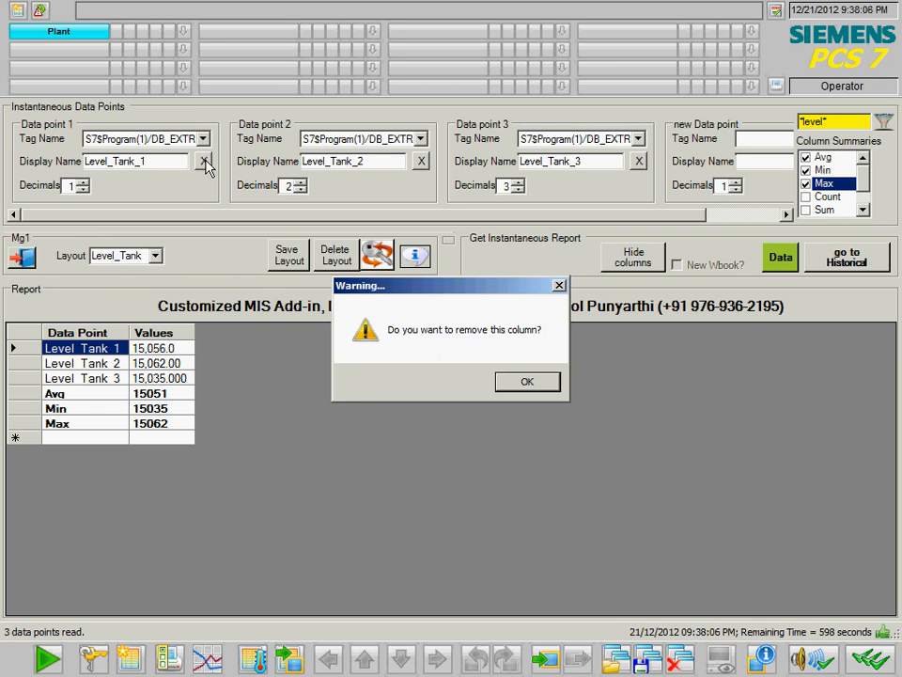
pyautogui.click(525, 381)
pyautogui.click(203, 160)
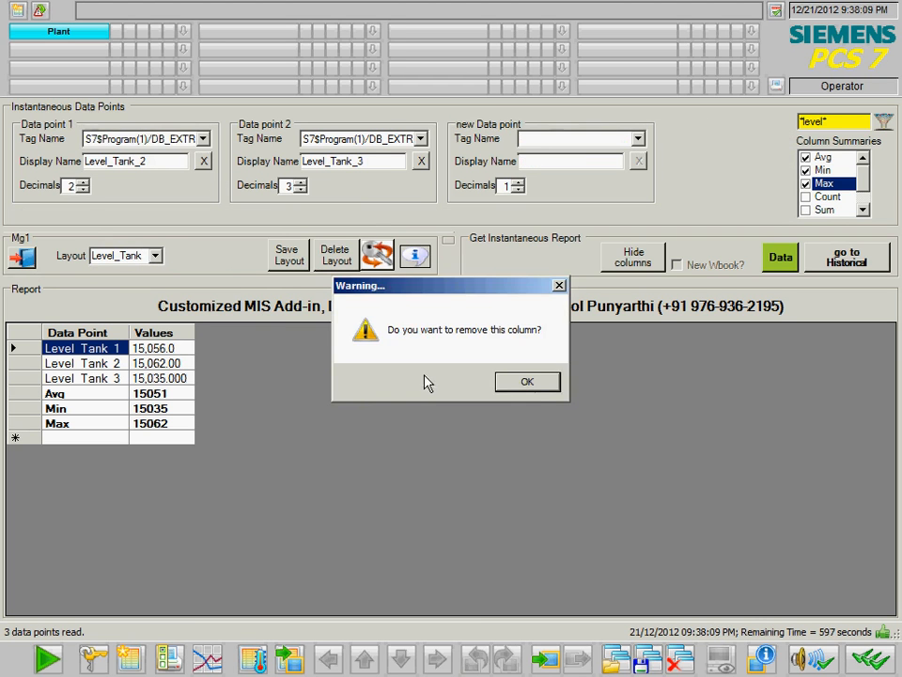
pyautogui.click(526, 381)
pyautogui.click(203, 160)
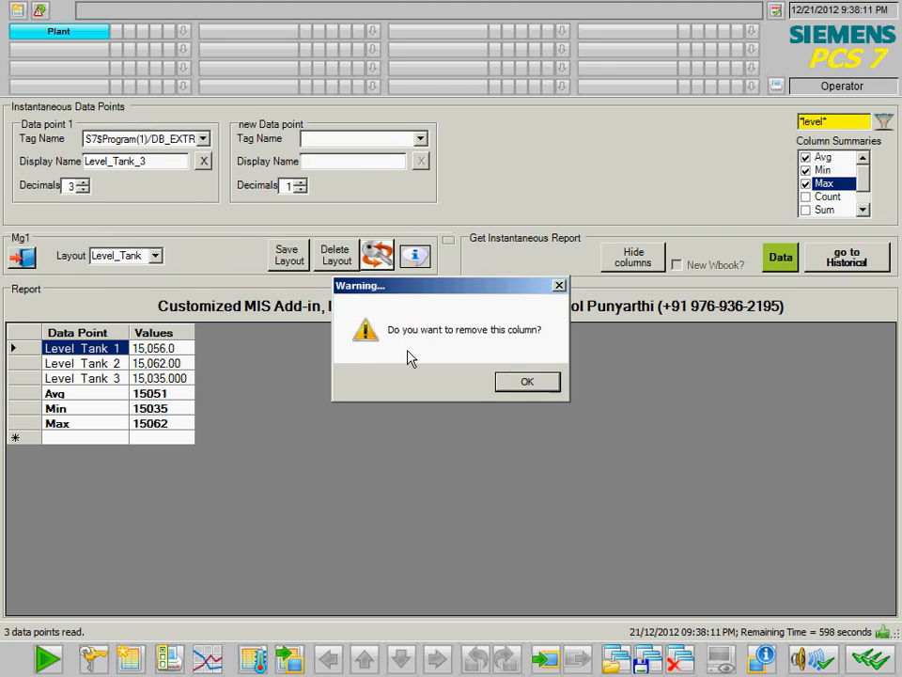
pyautogui.click(532, 383)
# - Dismiss the at-least-one-column error and reload the Level_Tank layout
pyautogui.click(526, 383)
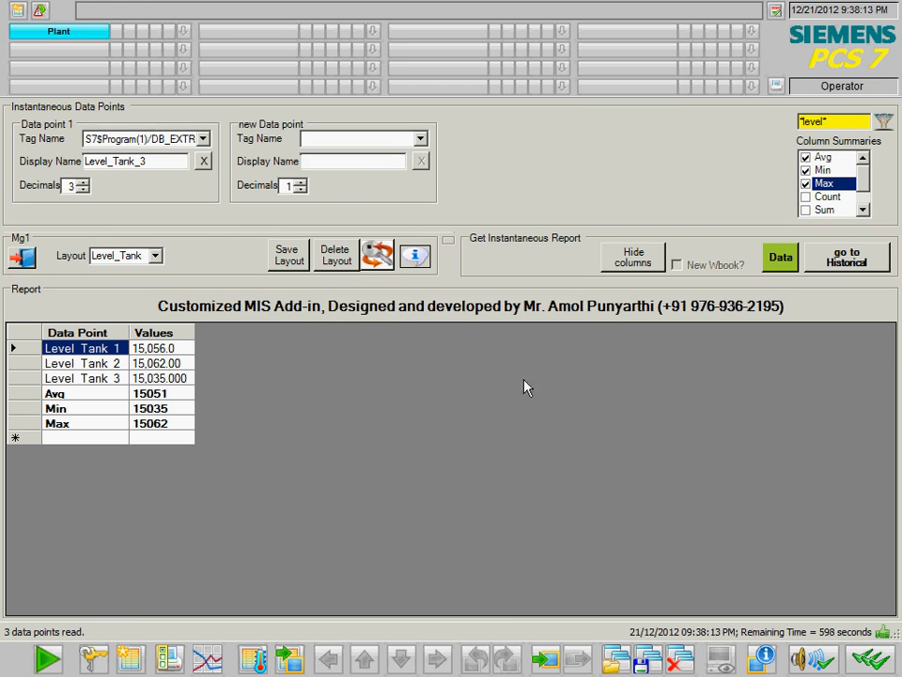
pyautogui.click(154, 254)
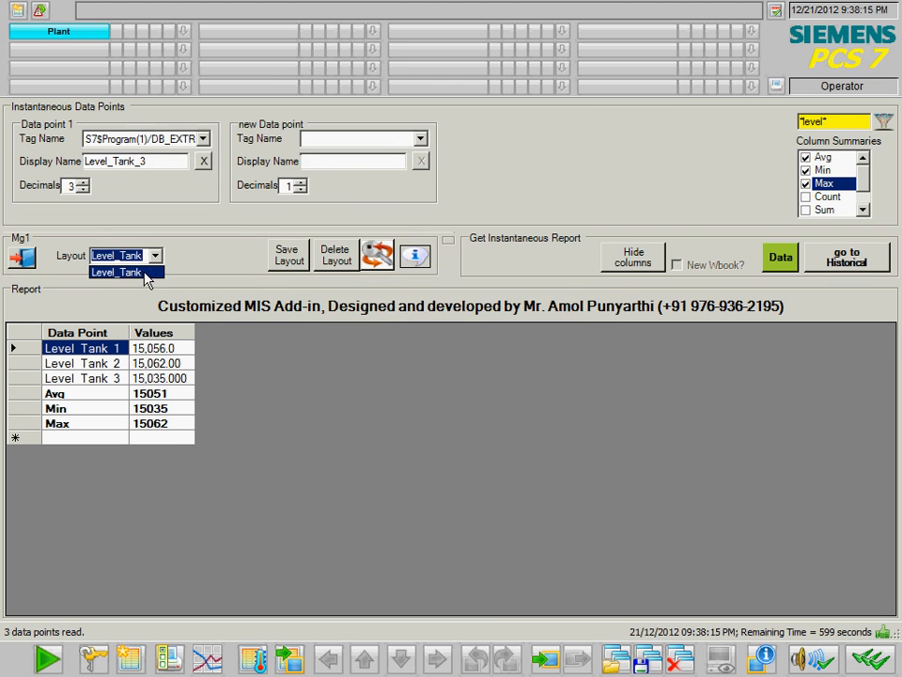
pyautogui.click(141, 272)
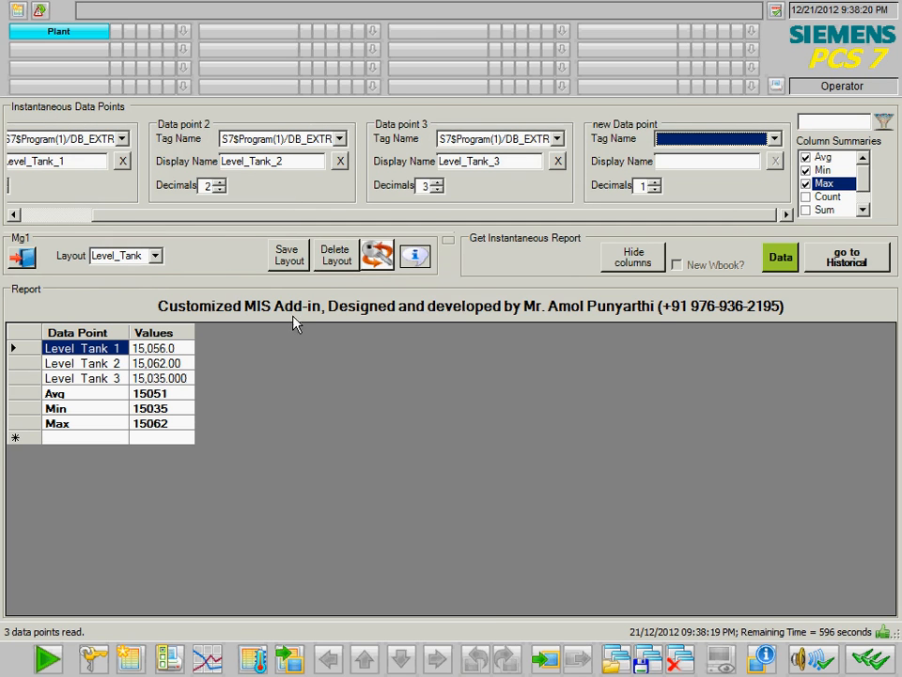
# - Hide the data point settings and refresh the instantaneous values, giving Level Tank 1 15,088.0
pyautogui.click(634, 264)
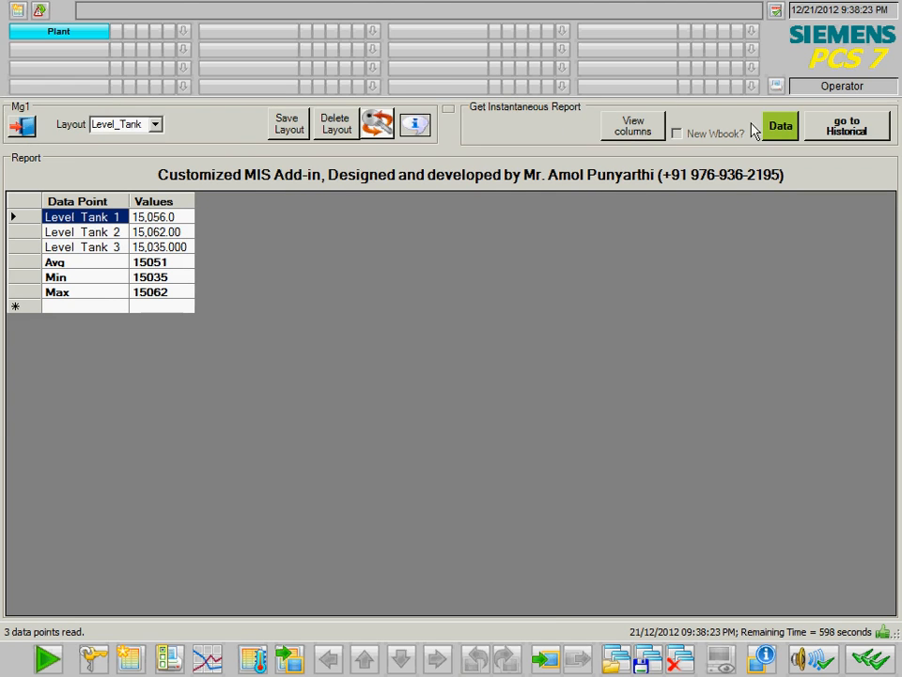
pyautogui.click(154, 125)
pyautogui.click(141, 143)
pyautogui.click(781, 127)
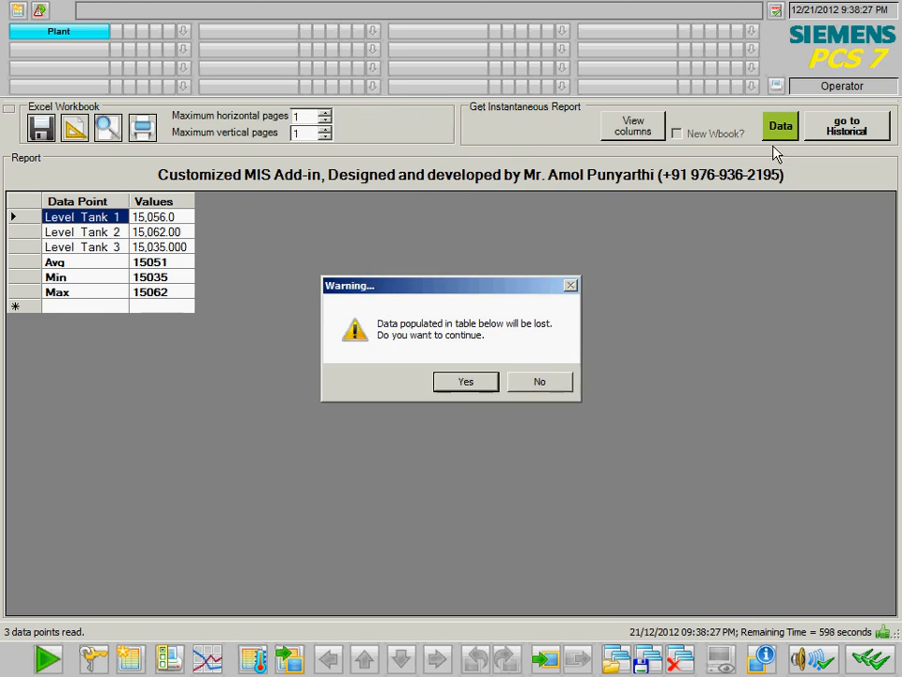
pyautogui.click(467, 379)
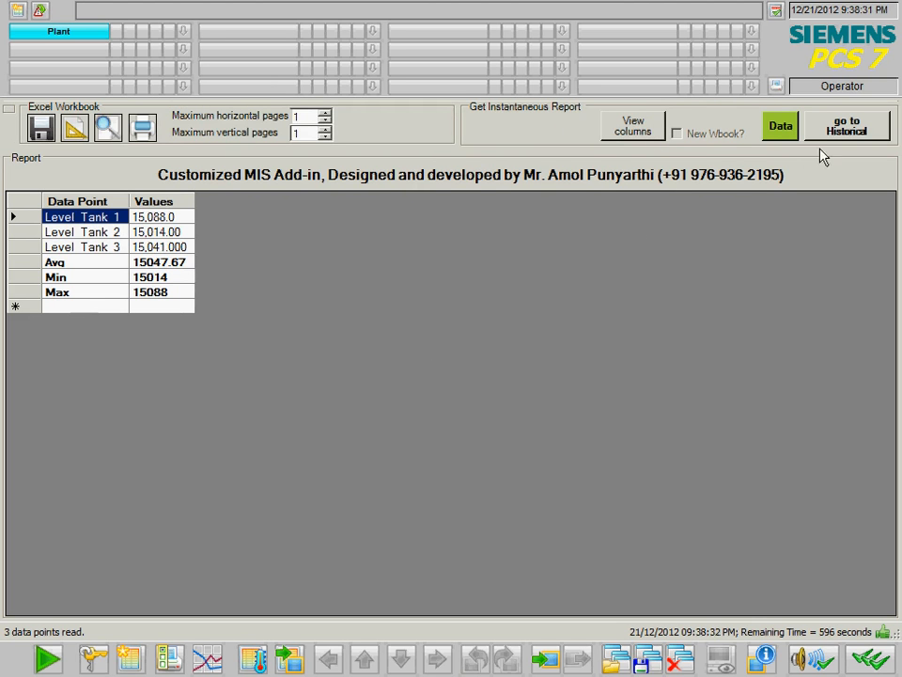
# - Switch to the historical report and show its data point settings
pyautogui.click(846, 134)
pyautogui.click(427, 381)
pyautogui.click(499, 197)
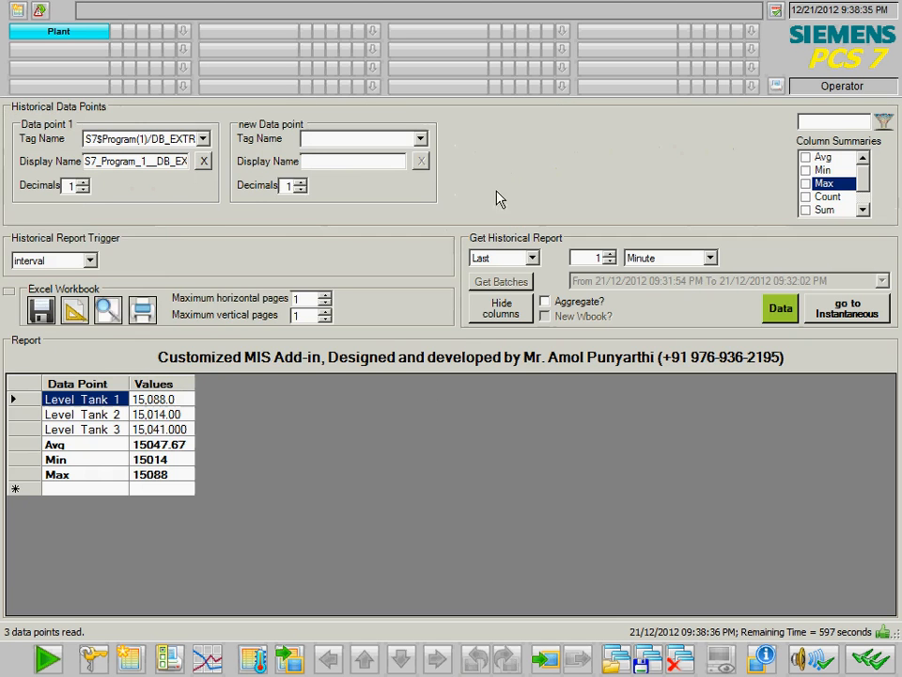
# - Filter the tag list with *temp* and accept resetting the old tag selection
pyautogui.click(202, 138)
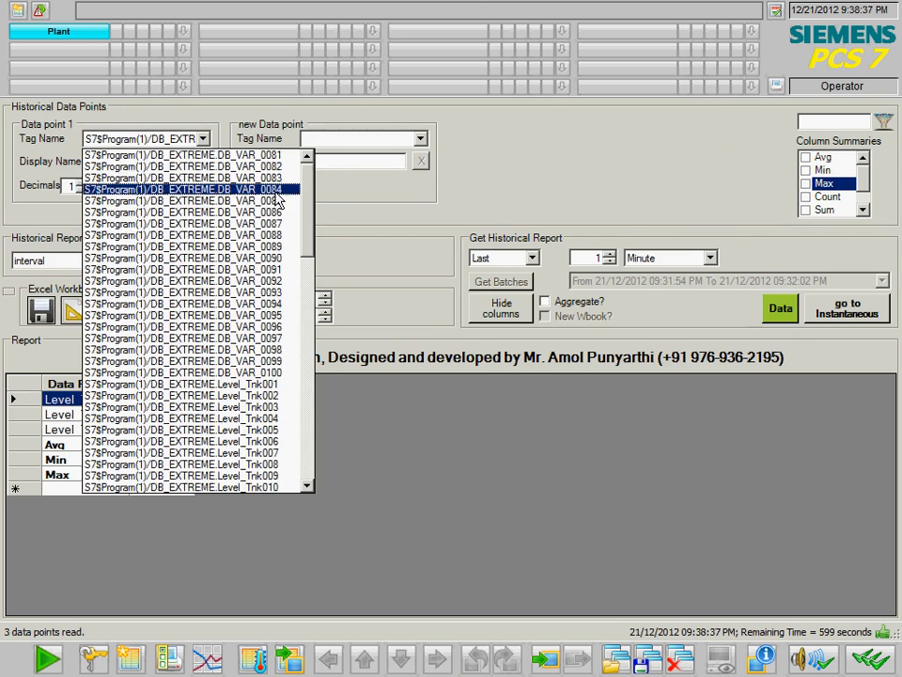
pyautogui.click(828, 123)
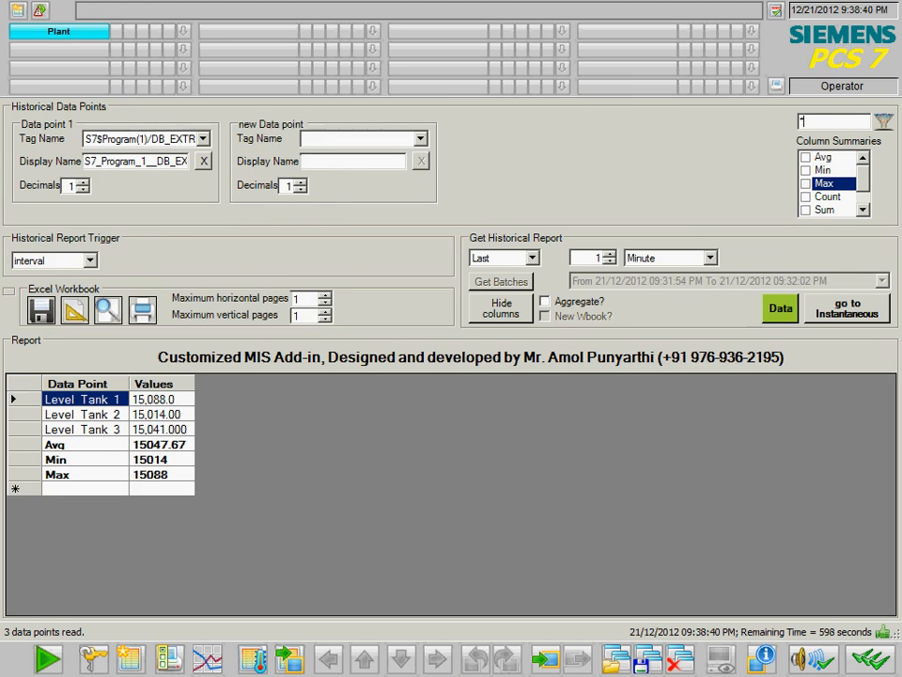
pyautogui.write('*visc')
pyautogui.press('Return')
pyautogui.click(517, 381)
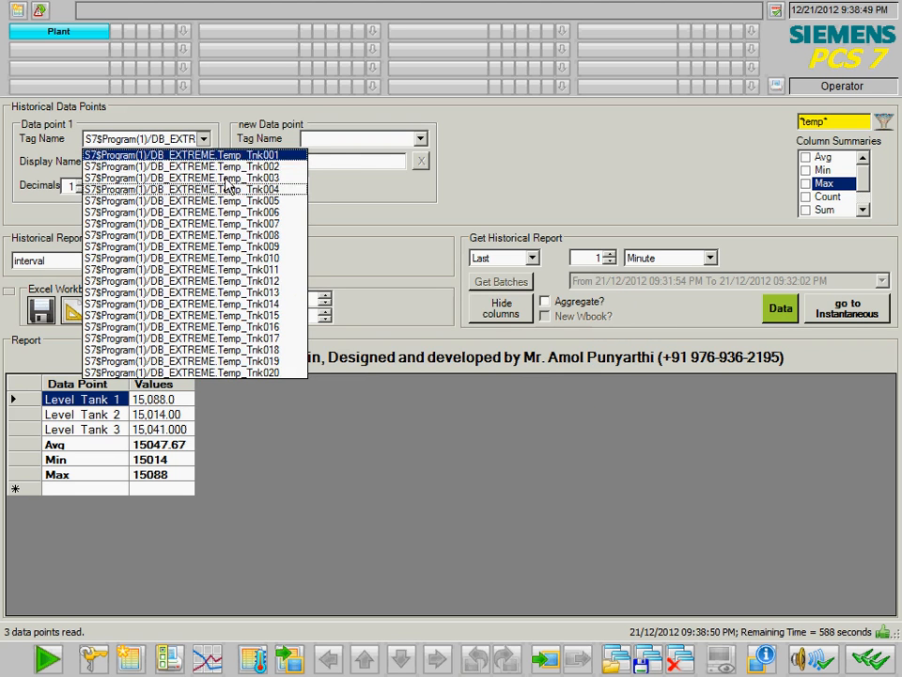
# - Assign Temp_Trk001, Temp_Trk002 and Temp_Trk003 to data points 1–3
pyautogui.click(292, 165)
pyautogui.click(403, 178)
pyautogui.click(569, 139)
pyautogui.click(583, 152)
# - Rename data points 1–3 to Temp1, Temp2 and Temp3
pyautogui.moveTo(110, 162); pyautogui.dragTo(127, 166)
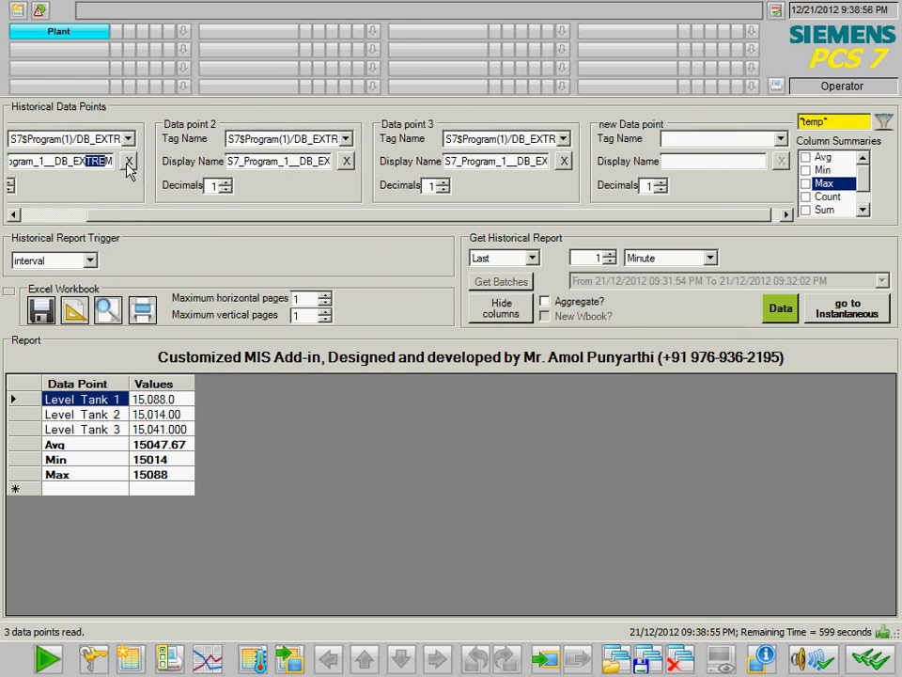
pyautogui.hotkey('ctrl', 'a')
pyautogui.write('Temp')
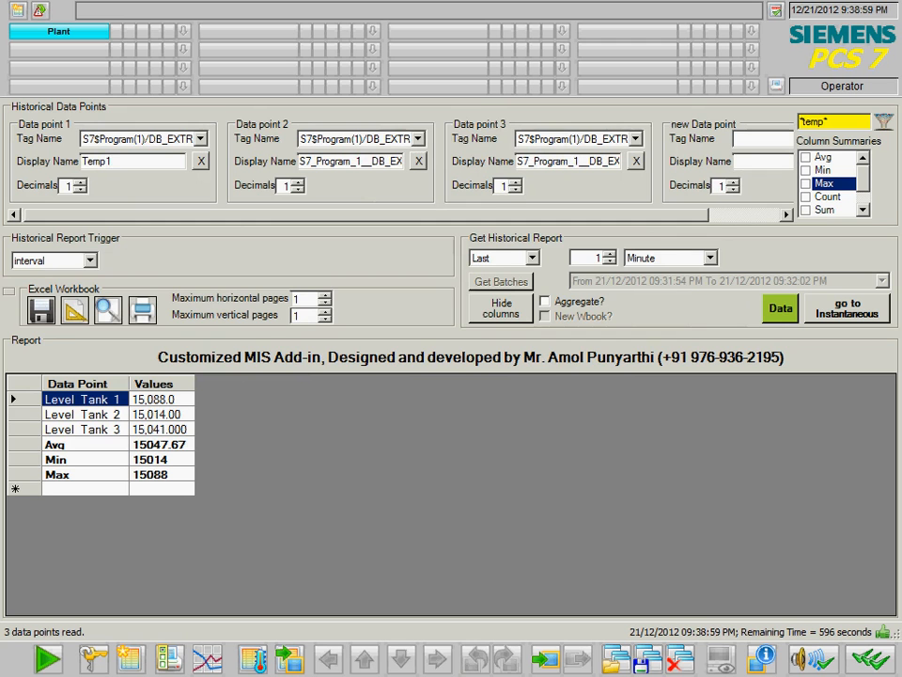
pyautogui.hotkey('ctrl', 'a')
pyautogui.click(391, 162)
pyautogui.press('End')
pyautogui.hotkey('ctrl', 'a')
pyautogui.write('Temp2')
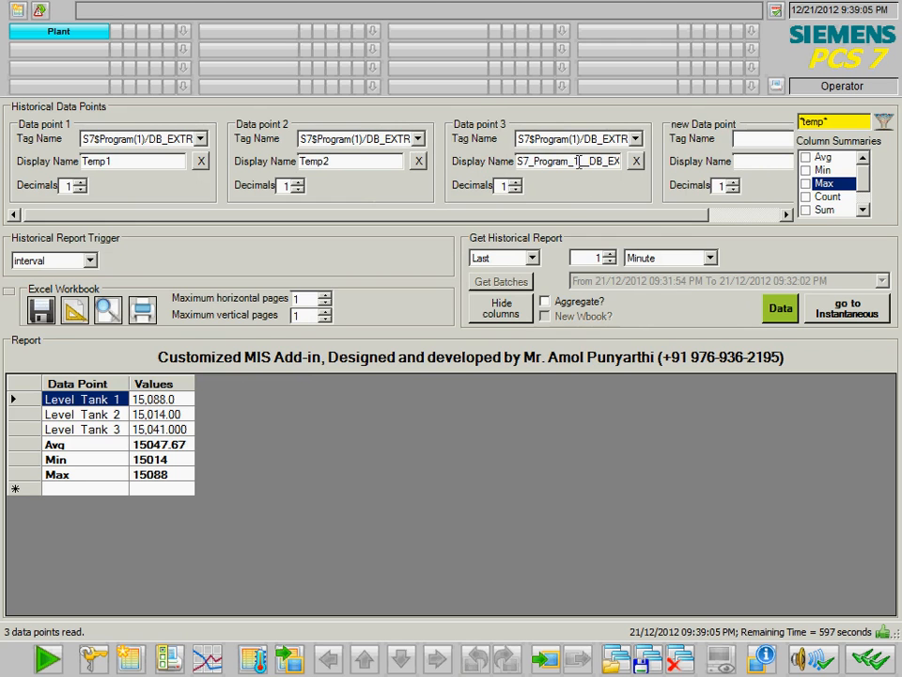
pyautogui.click(578, 162)
pyautogui.hotkey('ctrl', 'a')
pyautogui.write('Temp')
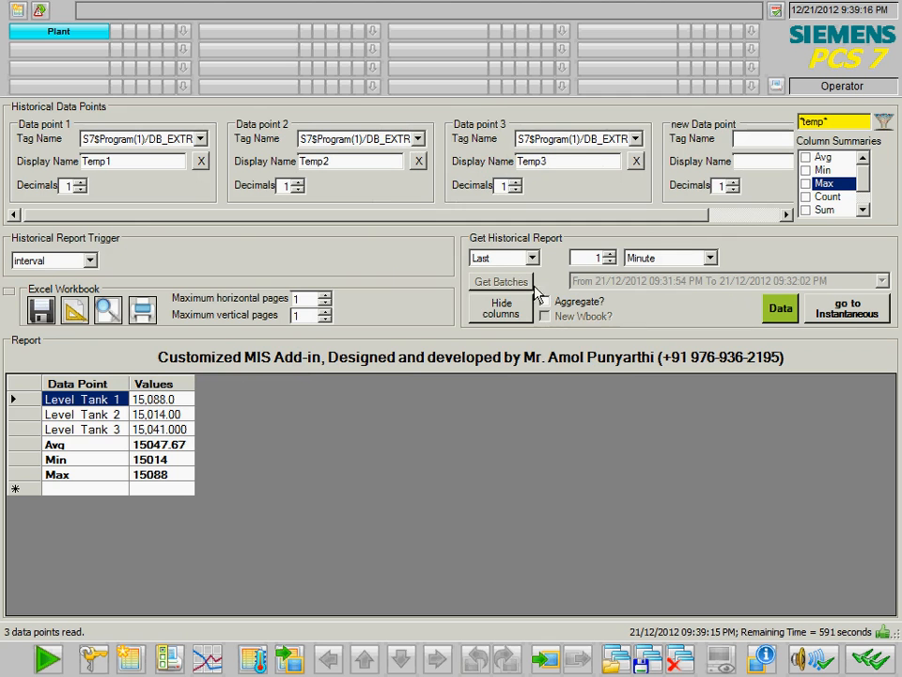
# - Fetch the historical Temp1–3 readings into the table and scroll through them
pyautogui.click(775, 308)
pyautogui.click(475, 382)
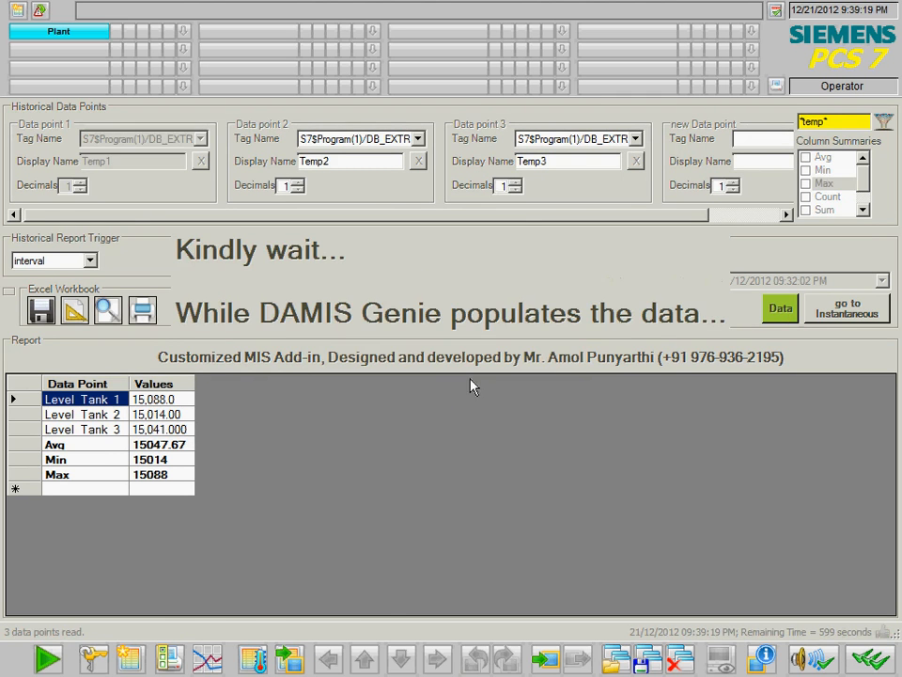
pyautogui.click(246, 488)
pyautogui.scroll(-15, 243, 498)
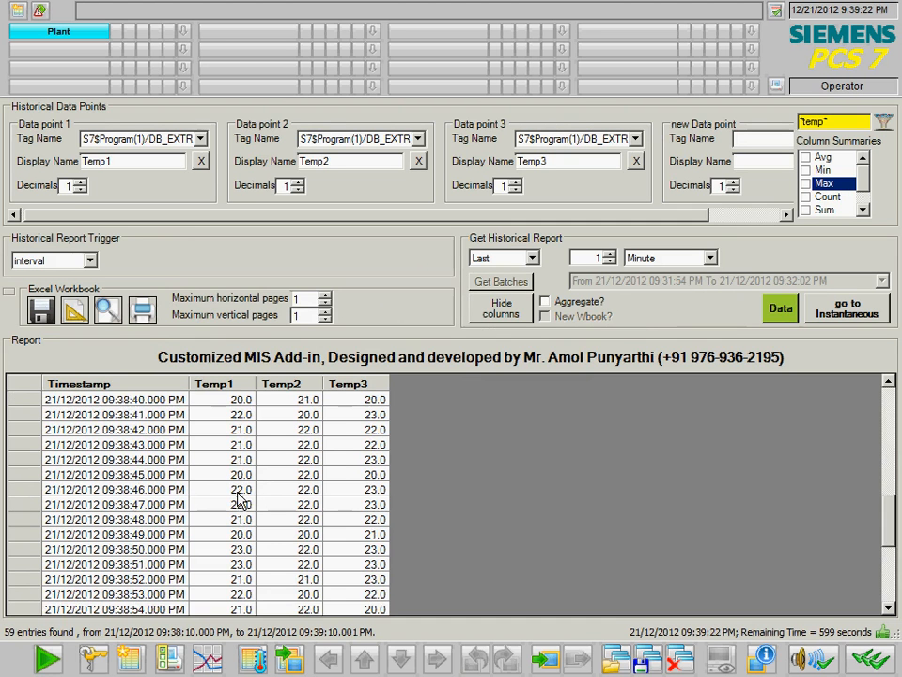
# - Add Avg, Min and Max summary rows and refetch the data (Avg 21.4, 21.3, 21.6)
pyautogui.click(807, 157)
pyautogui.click(807, 170)
pyautogui.click(807, 185)
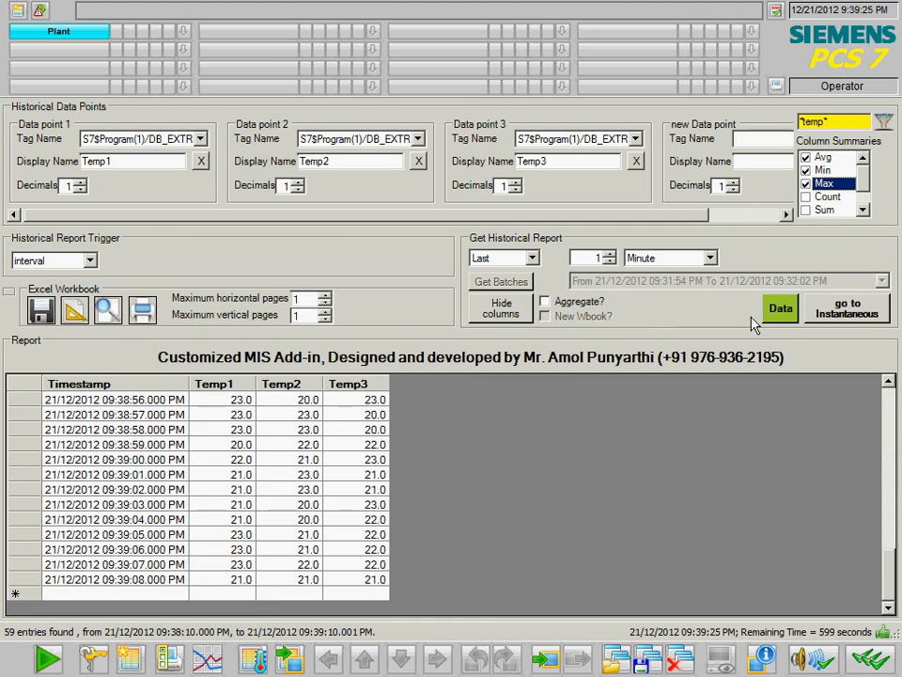
pyautogui.click(777, 310)
pyautogui.click(468, 380)
pyautogui.click(463, 384)
pyautogui.click(230, 578)
pyautogui.scroll(-16, 225, 569)
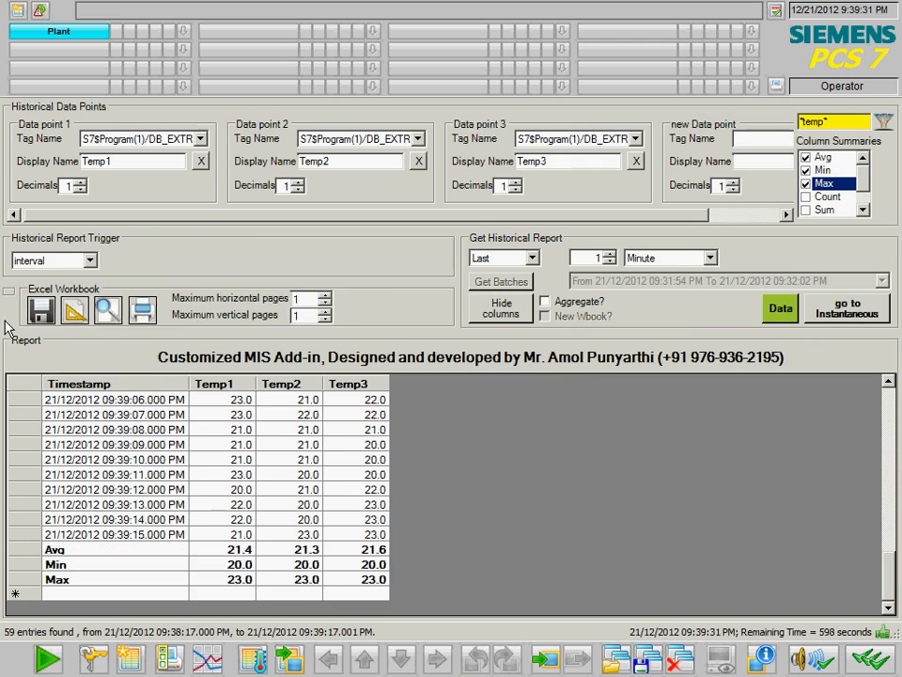
pyautogui.click(9, 292)
# - Save the temperature setup as layout Hist_Tank_Temp and turn on vertical column headings
pyautogui.hotkey('ctrl', 'a')
pyautogui.write('H')
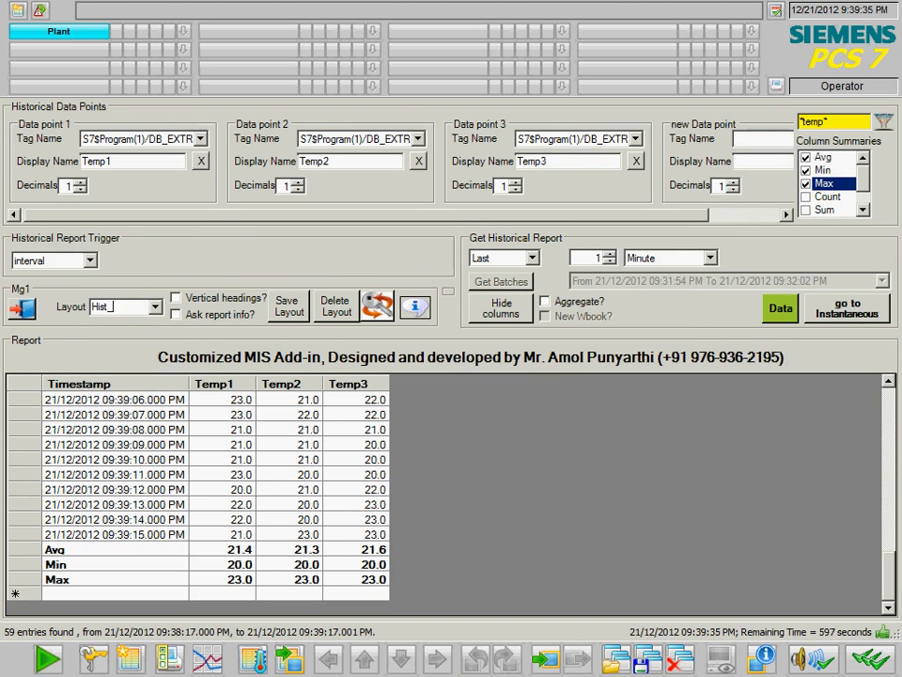
pyautogui.write('ist_Tank_Temp')
pyautogui.click(287, 305)
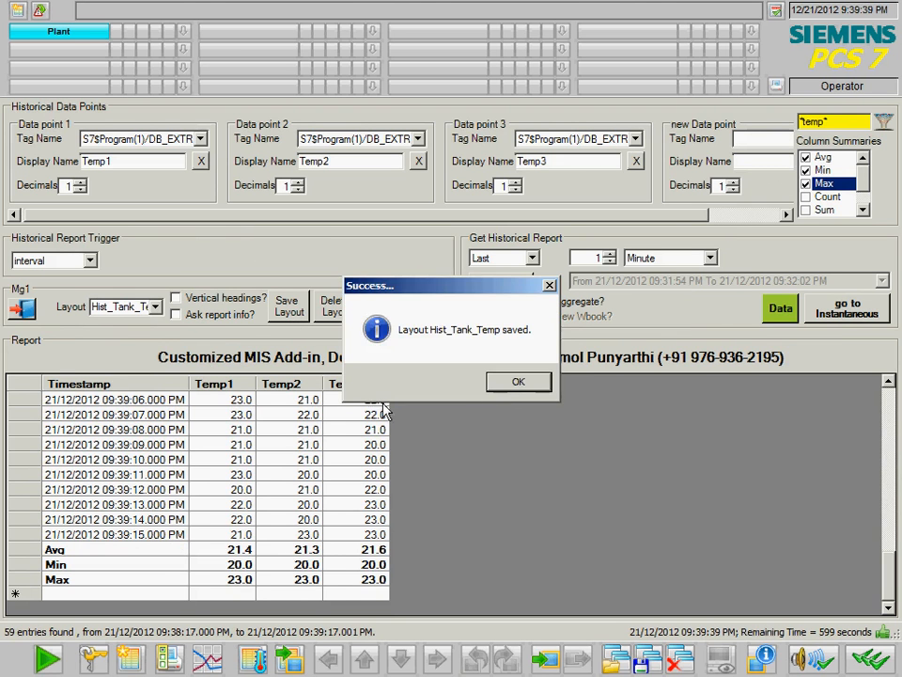
pyautogui.click(507, 386)
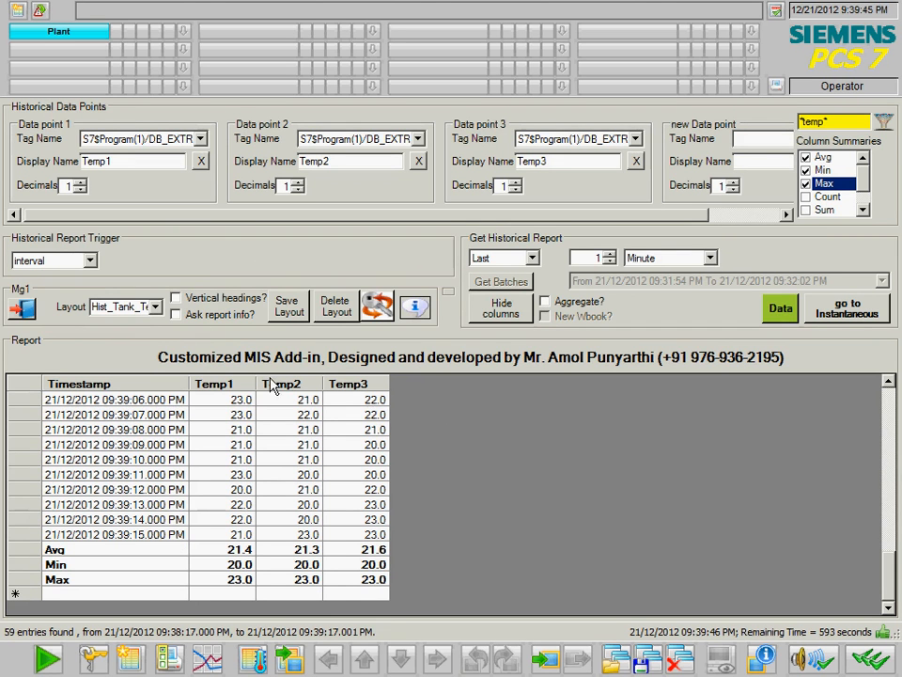
pyautogui.click(191, 297)
# - Refresh the report data reusing the same layout, and make the report ask for batch info
pyautogui.click(449, 291)
pyautogui.click(781, 308)
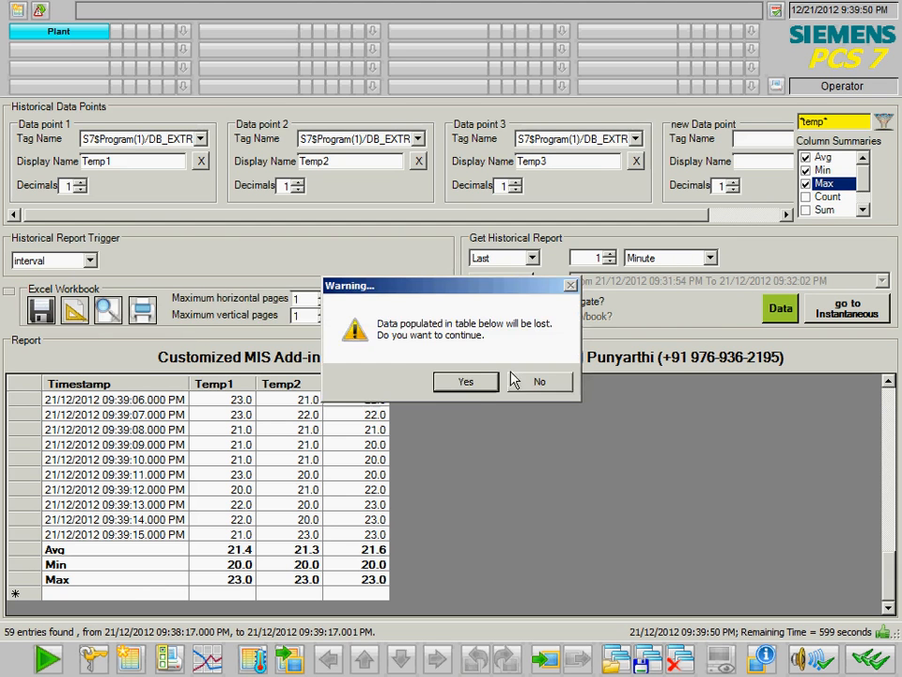
pyautogui.click(474, 384)
pyautogui.click(474, 384)
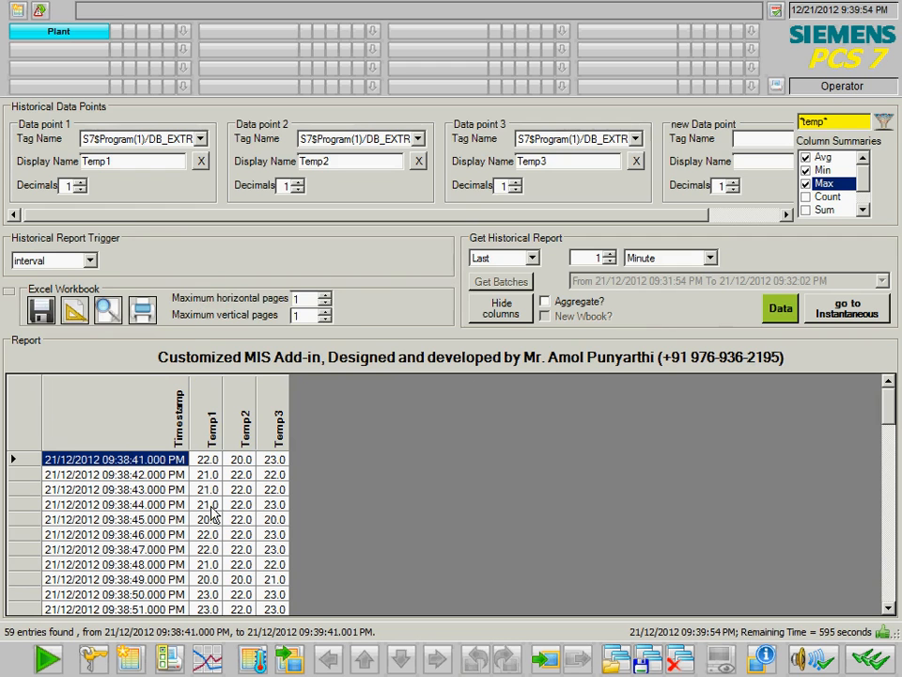
pyautogui.click(9, 292)
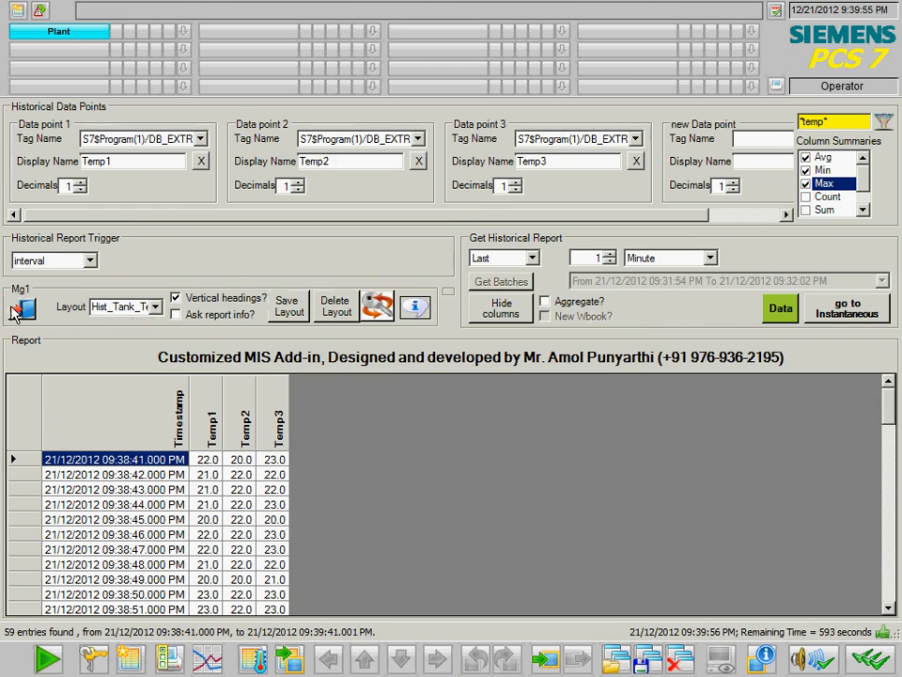
pyautogui.click(175, 315)
# - Set the report trigger to During True on the Triggers.DuringTrue tag
pyautogui.click(85, 260)
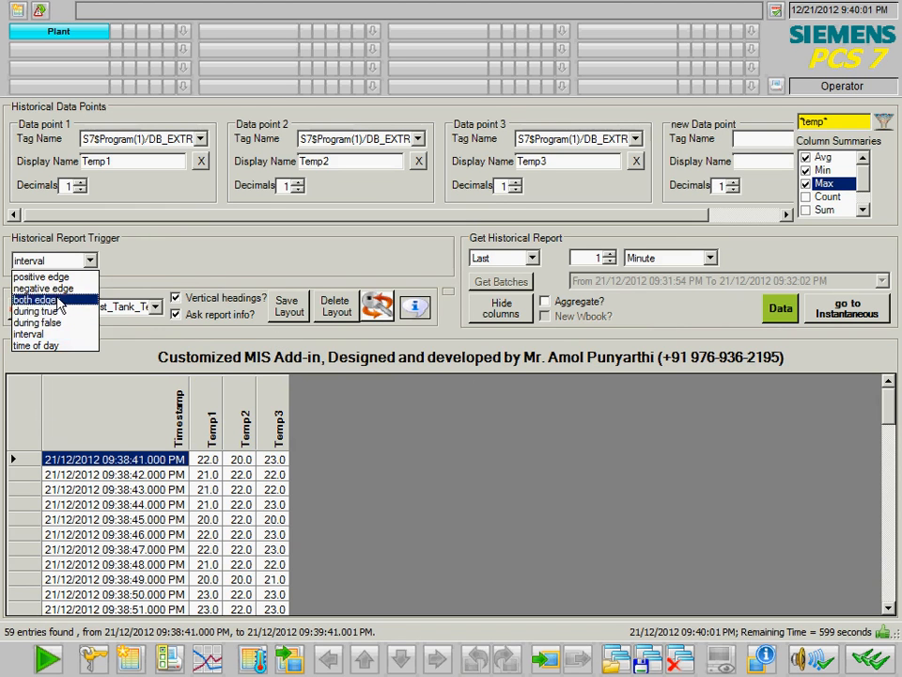
pyautogui.click(55, 312)
pyautogui.click(261, 262)
pyautogui.click(282, 312)
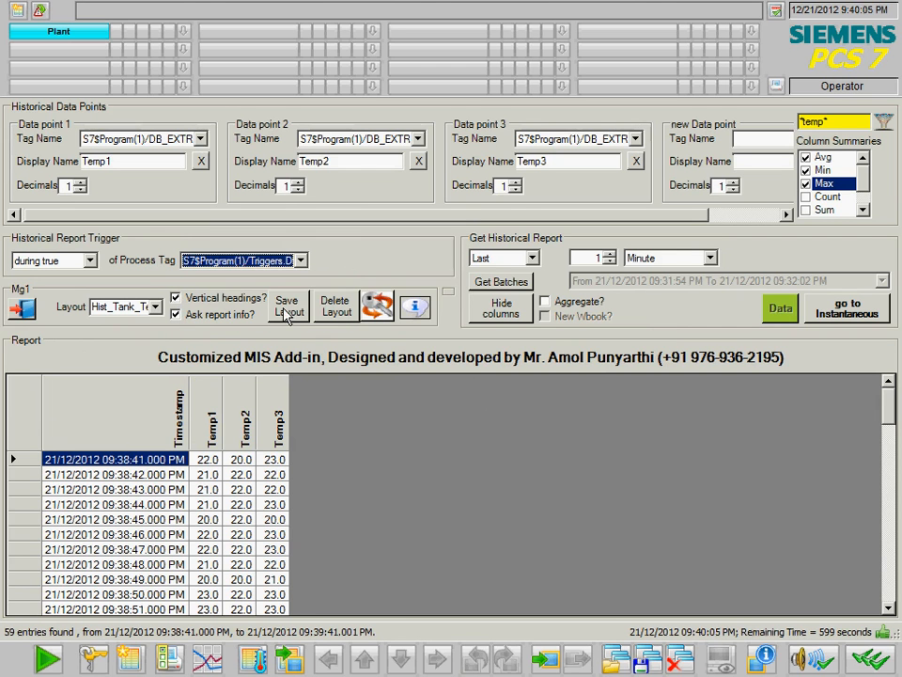
# - Report the last 10 minutes and select the 09:31:54–09:32:02 PM batch
pyautogui.click(590, 258)
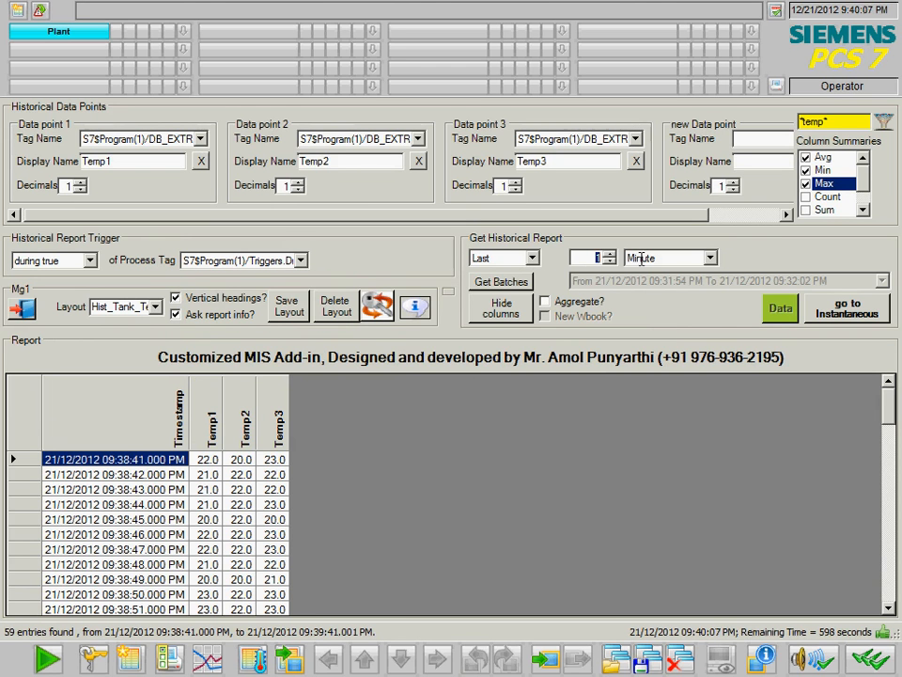
pyautogui.write('10')
pyautogui.click(499, 285)
pyautogui.click(643, 282)
pyautogui.click(583, 294)
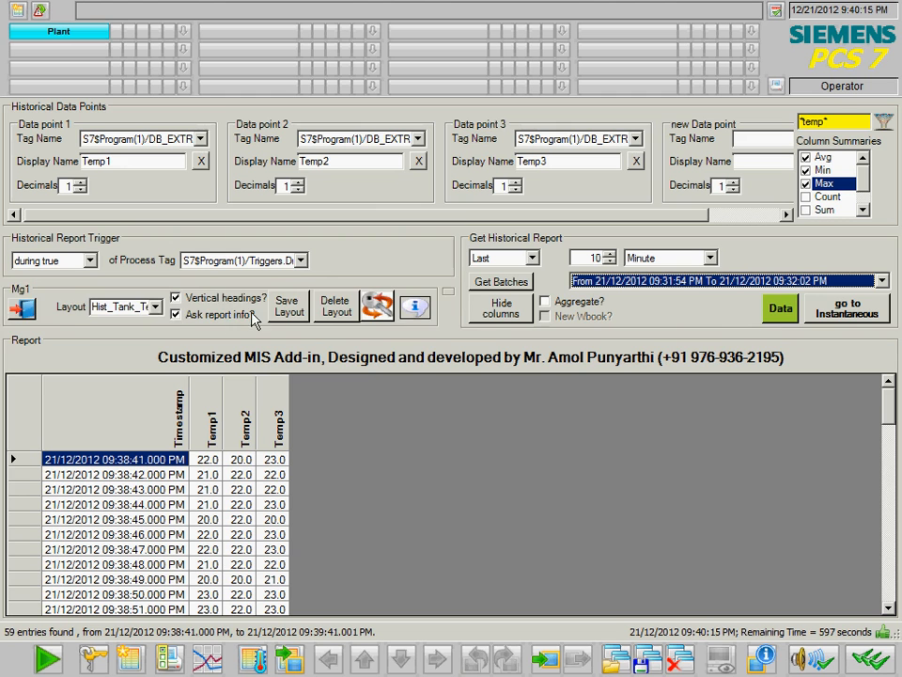
# - Fetch the batch data with product Petrol, stage Petrol.1 and a batch ID entered
pyautogui.click(778, 310)
pyautogui.click(467, 384)
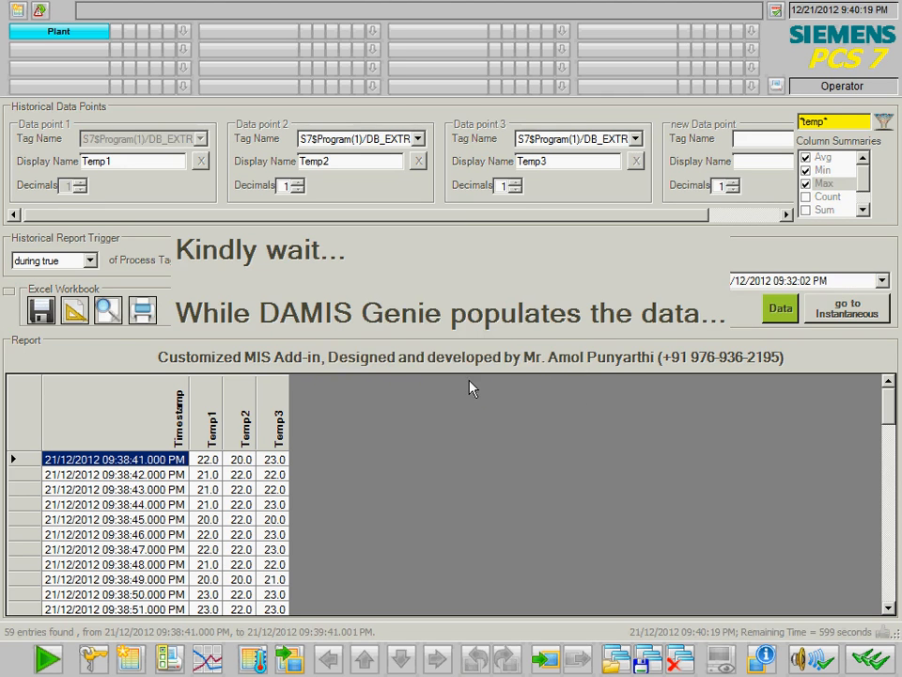
pyautogui.click(505, 306)
pyautogui.click(503, 323)
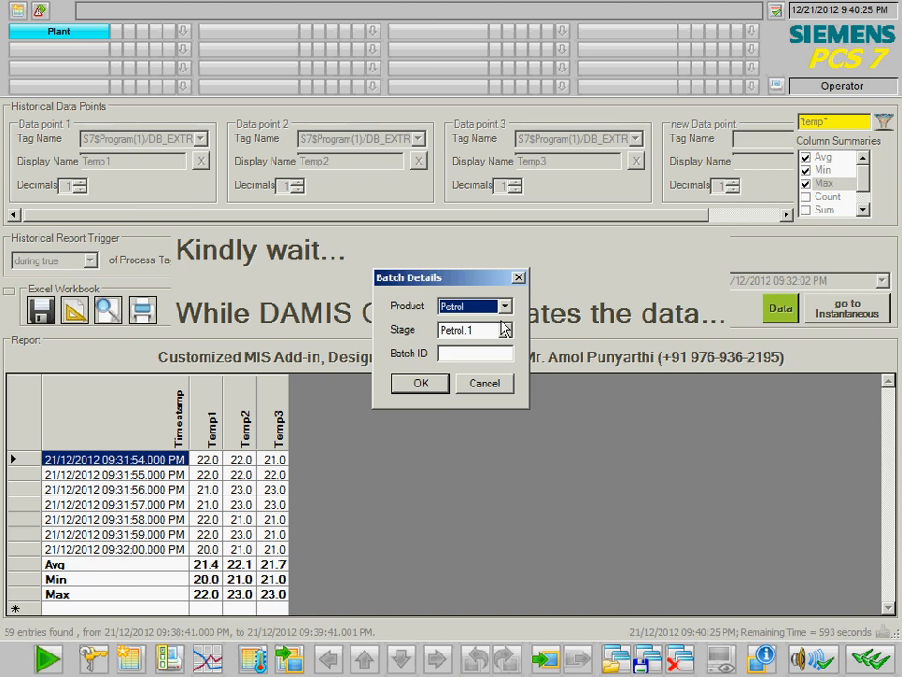
pyautogui.click(505, 331)
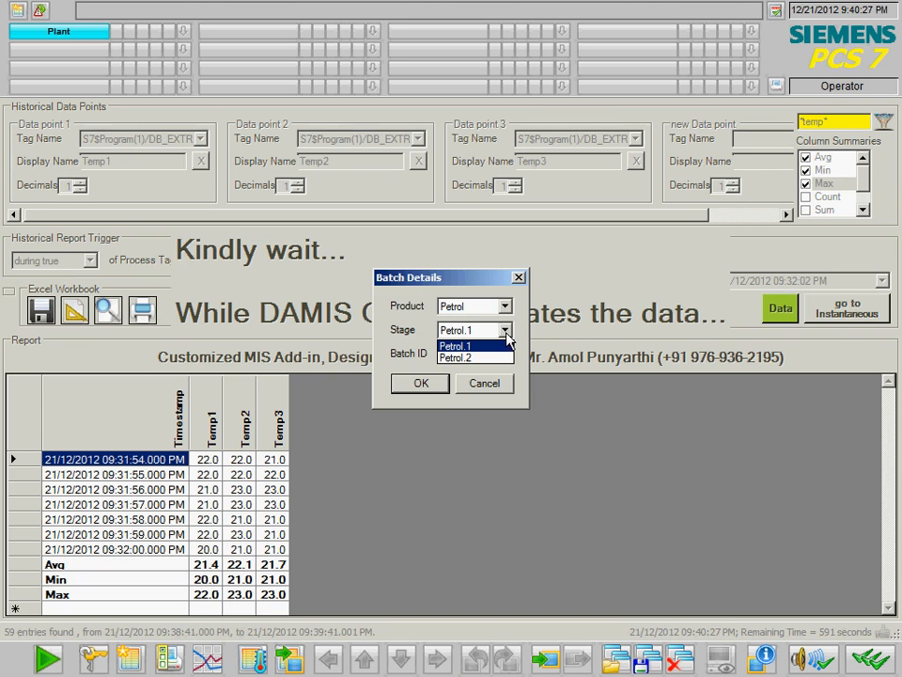
pyautogui.click(507, 347)
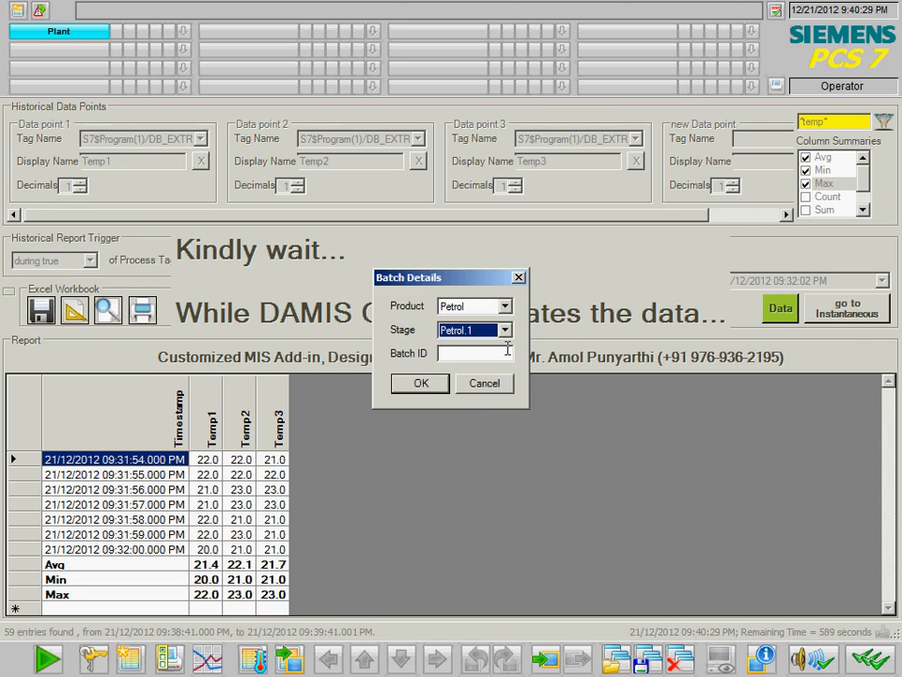
pyautogui.click(498, 358)
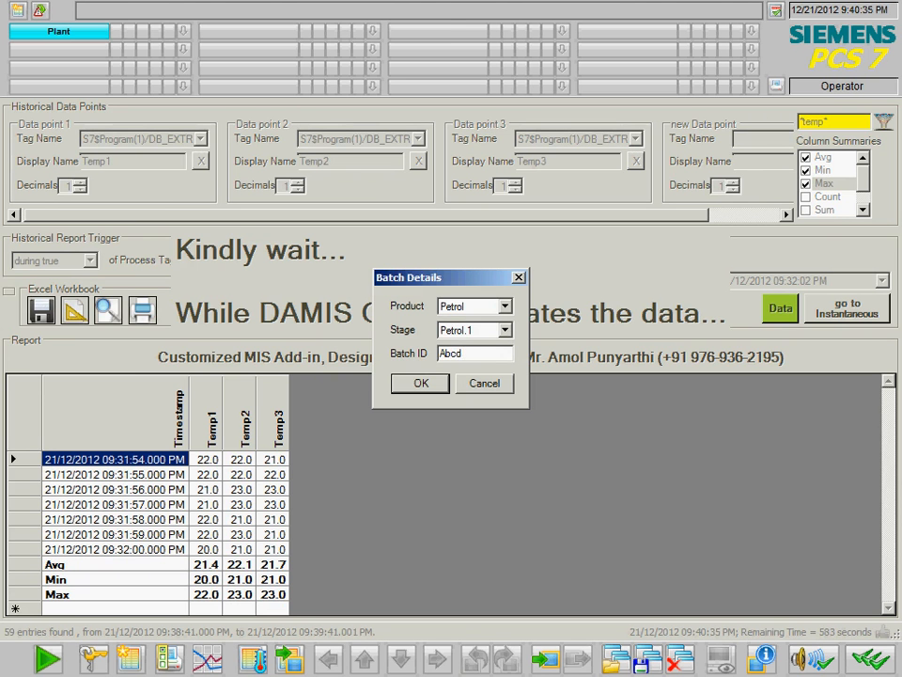
pyautogui.click(422, 384)
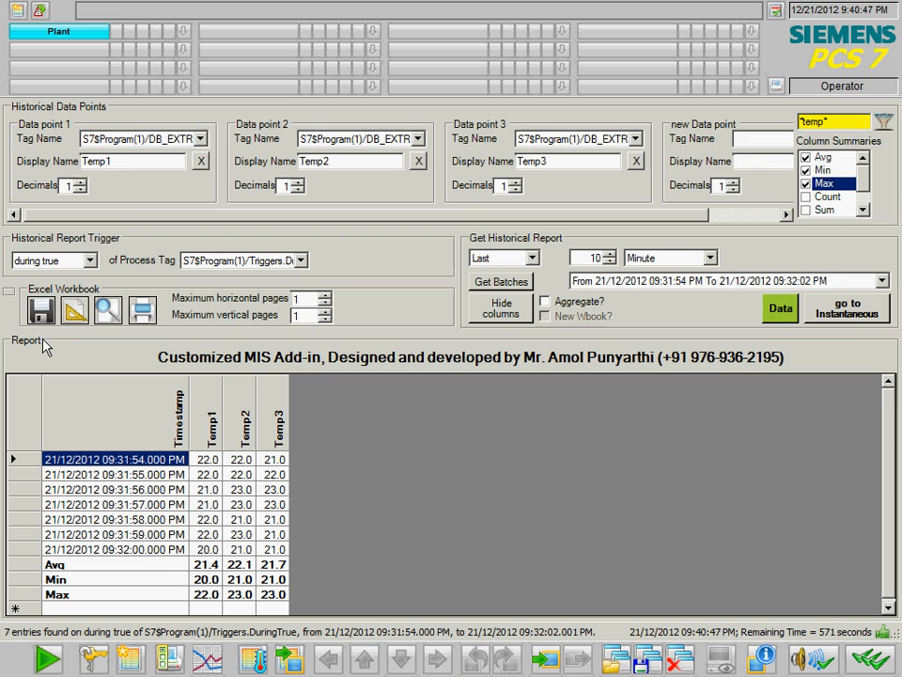
pyautogui.click(118, 313)
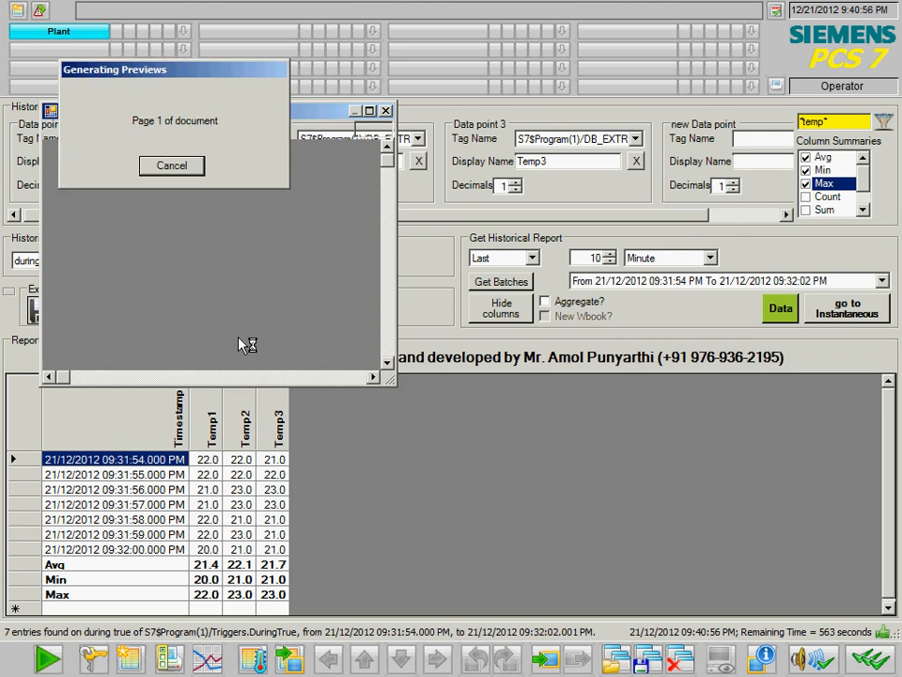
pyautogui.click(370, 112)
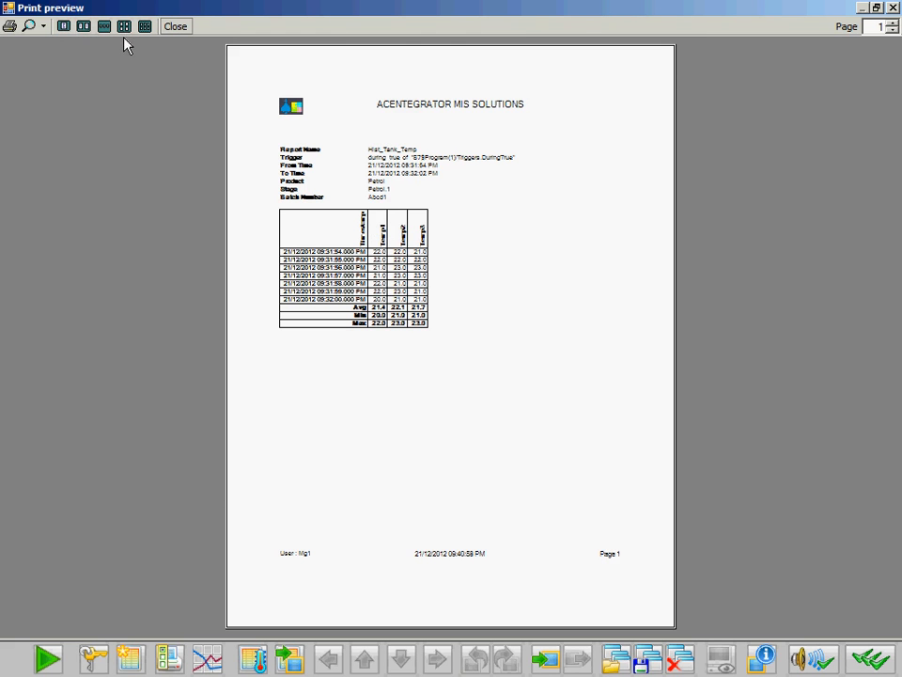
pyautogui.click(43, 26)
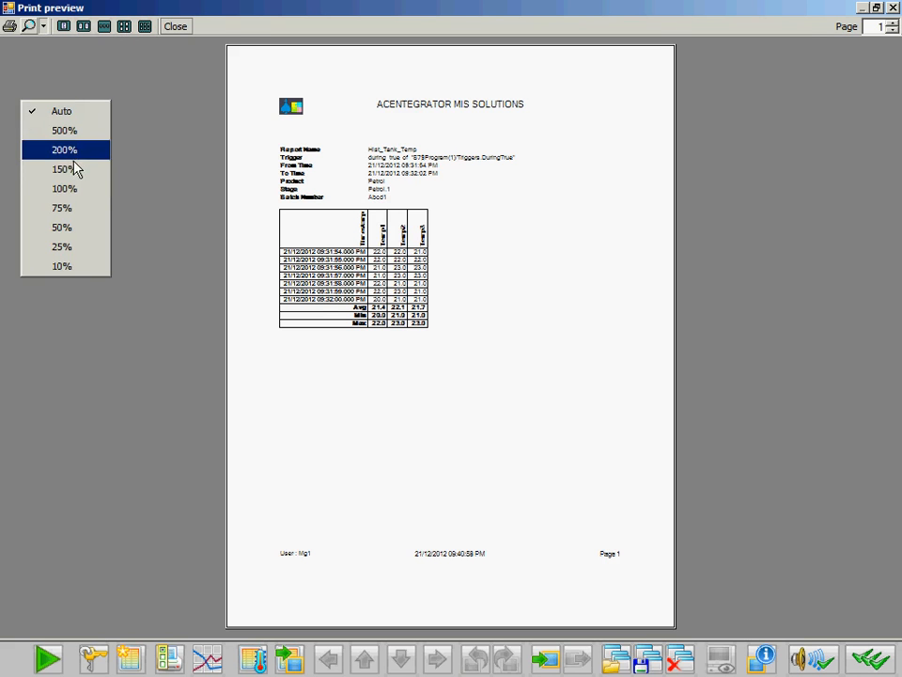
pyautogui.click(72, 187)
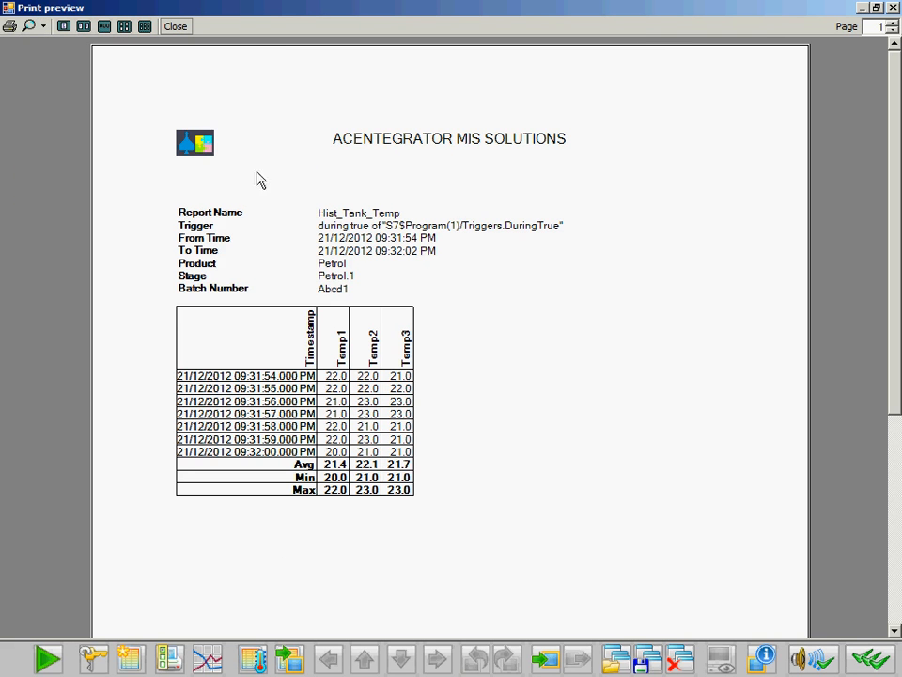
pyautogui.click(42, 26)
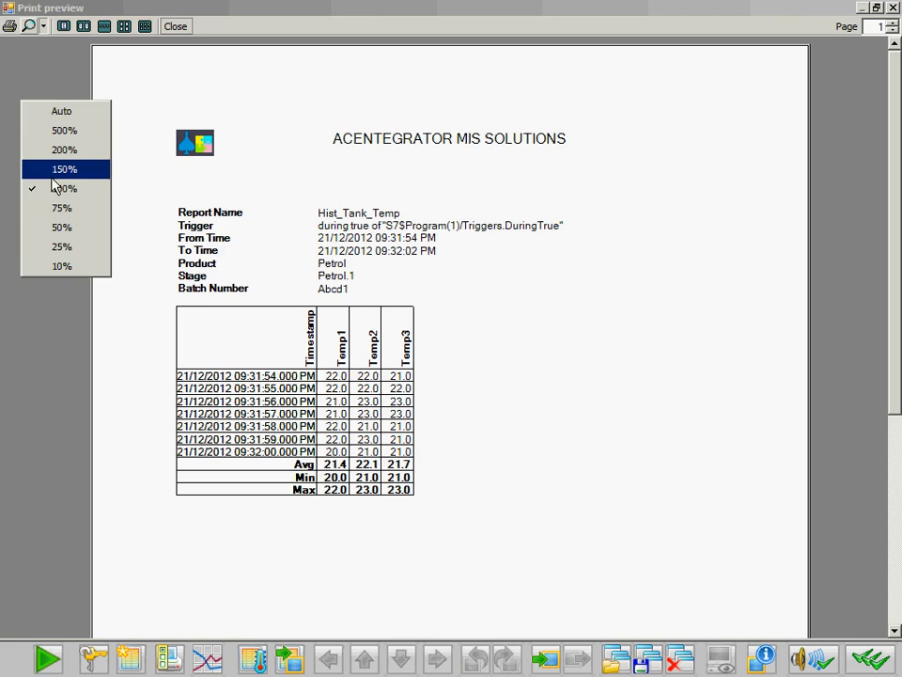
pyautogui.click(57, 172)
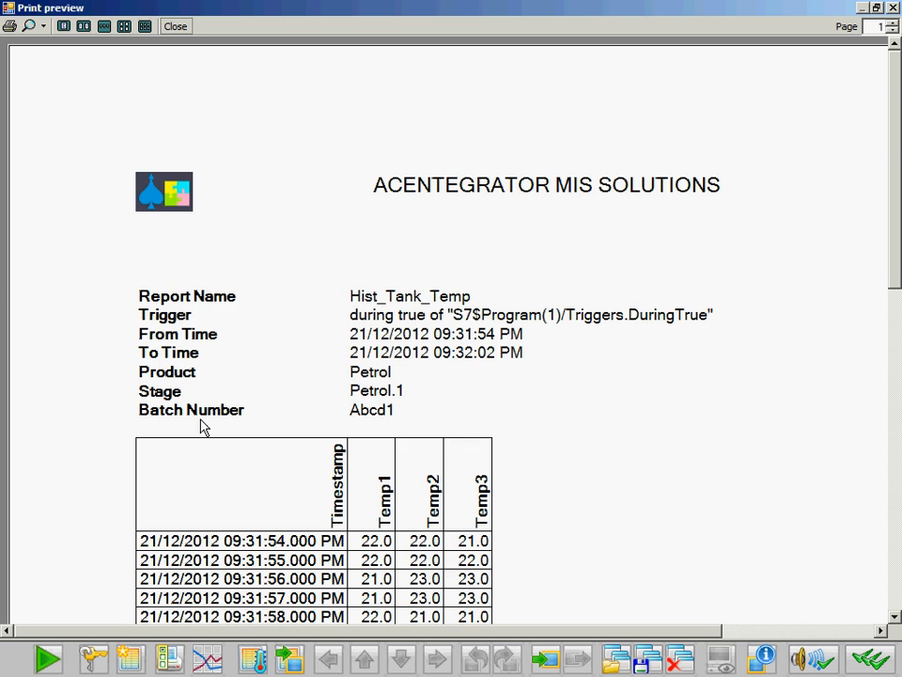
pyautogui.scroll(-10, 899, 243)
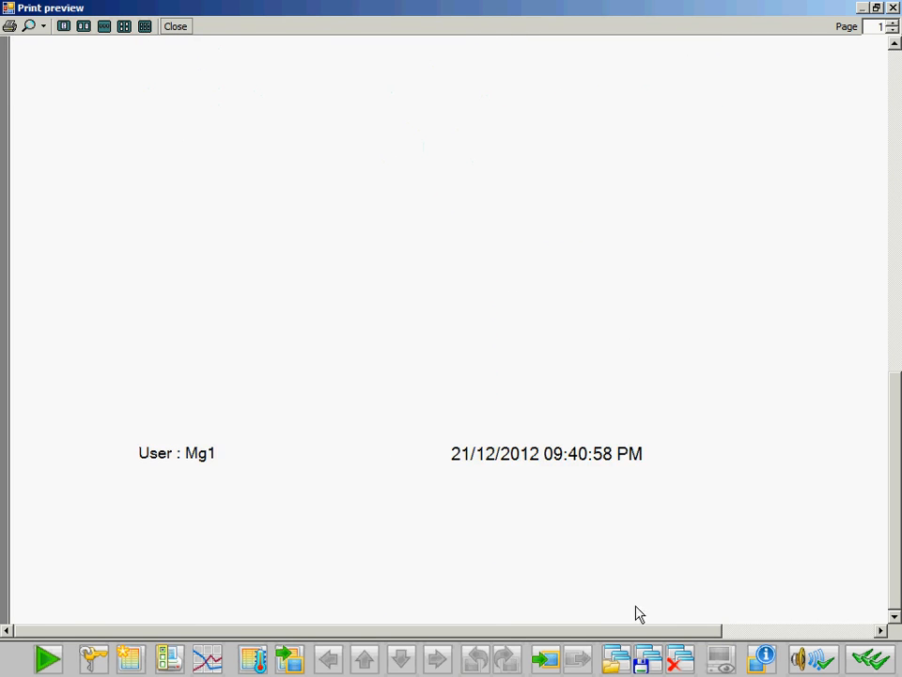
pyautogui.moveTo(523, 632); pyautogui.dragTo(453, 646)
pyautogui.moveTo(228, 636); pyautogui.dragTo(470, 636)
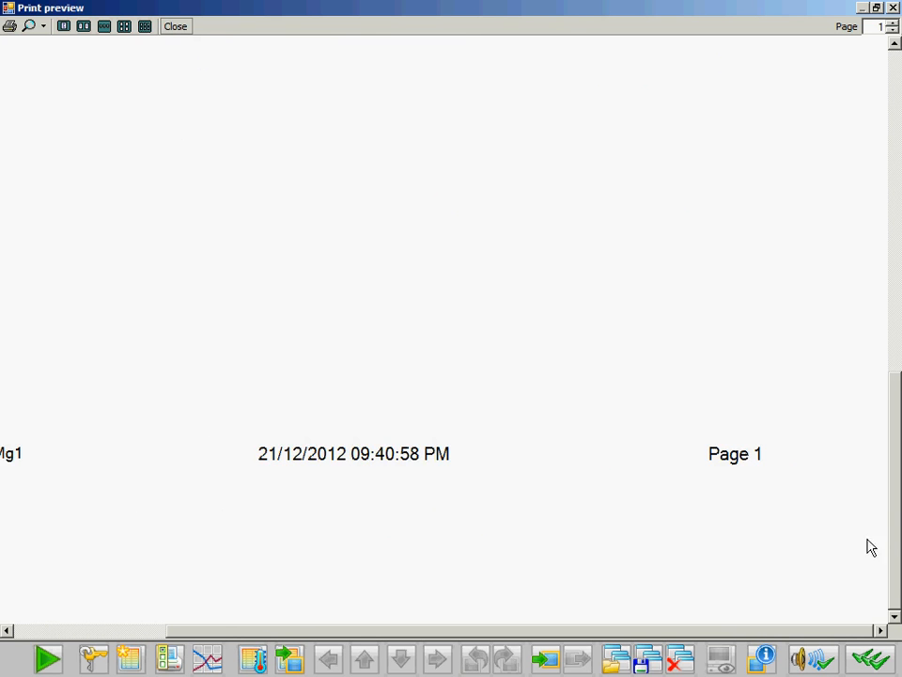
pyautogui.moveTo(898, 538); pyautogui.dragTo(895, 16)
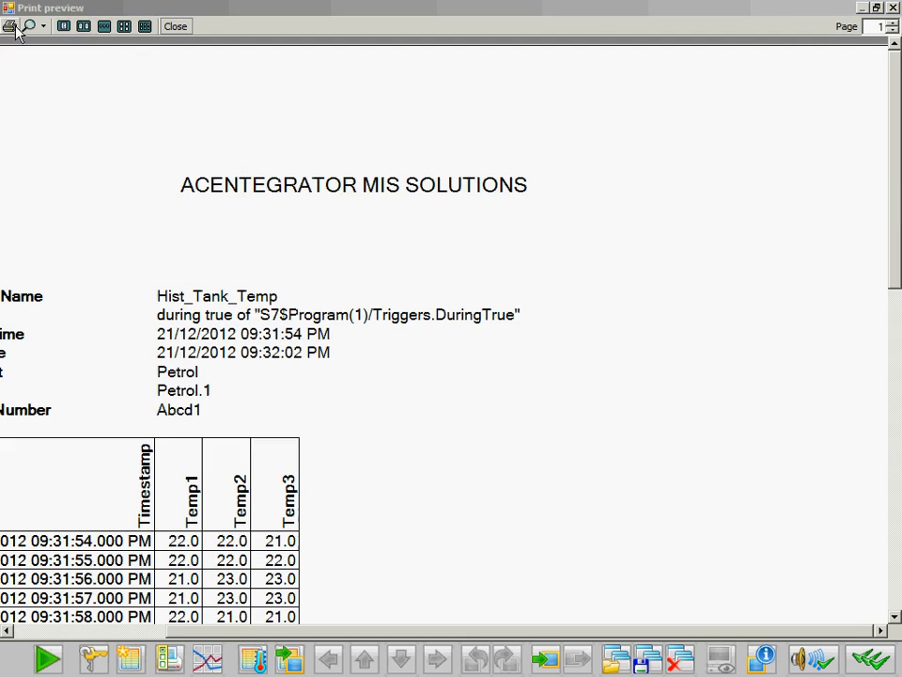
pyautogui.click(895, 7)
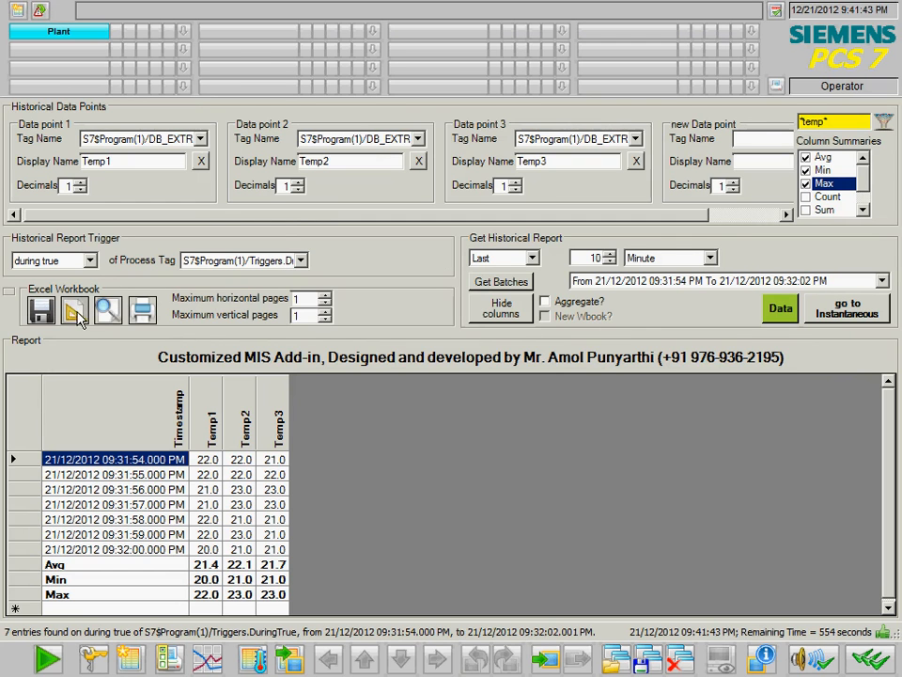
pyautogui.click(81, 315)
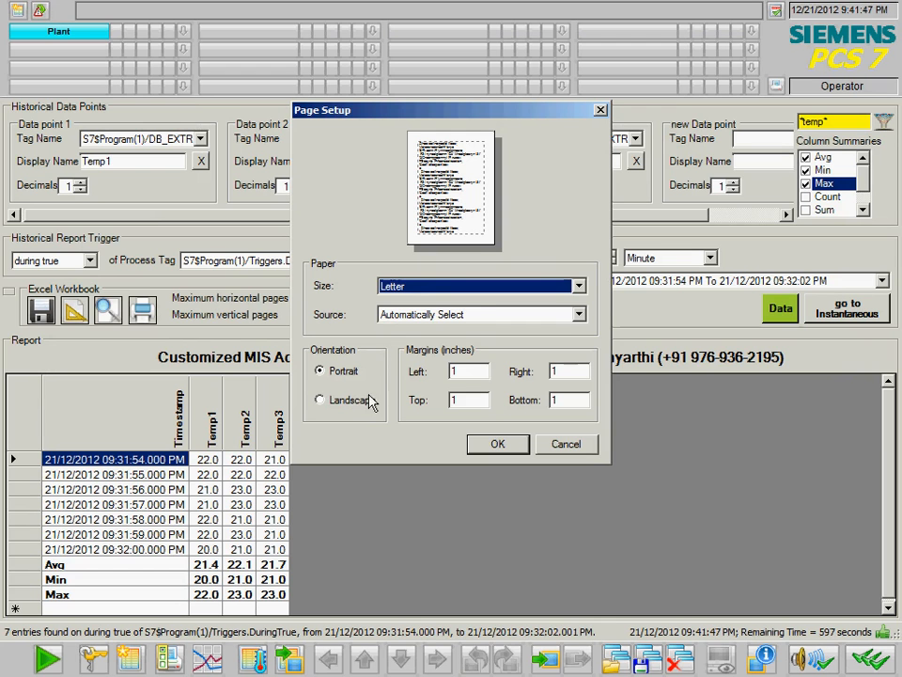
pyautogui.click(485, 287)
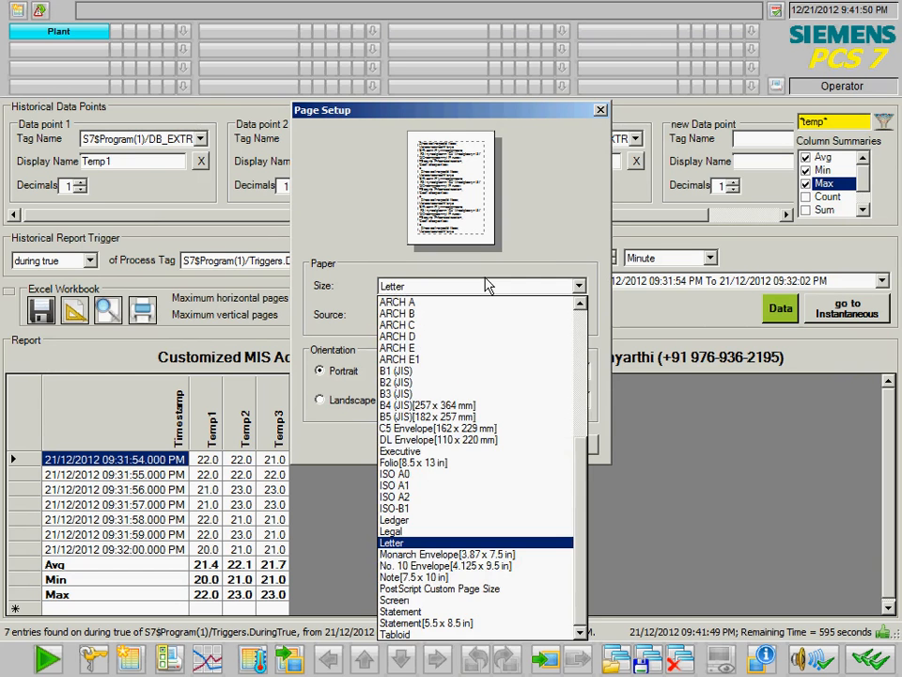
pyautogui.click(548, 266)
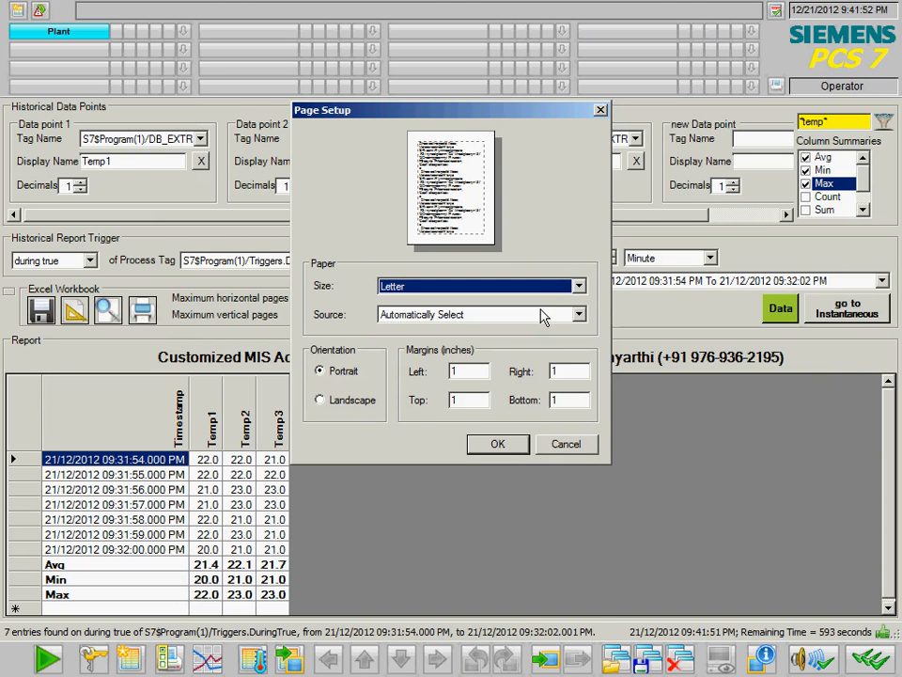
pyautogui.click(564, 445)
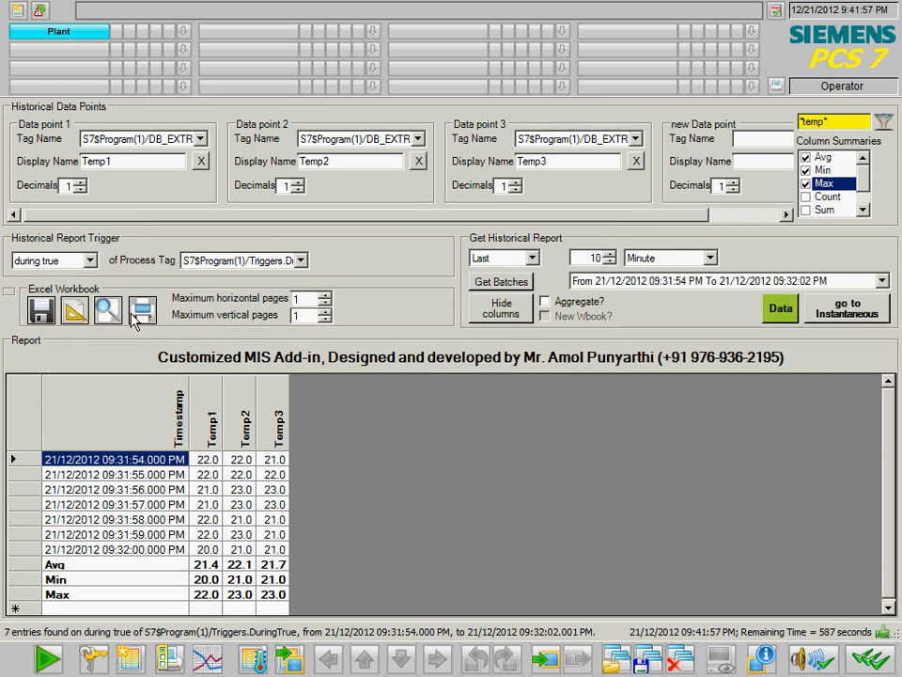
pyautogui.click(134, 320)
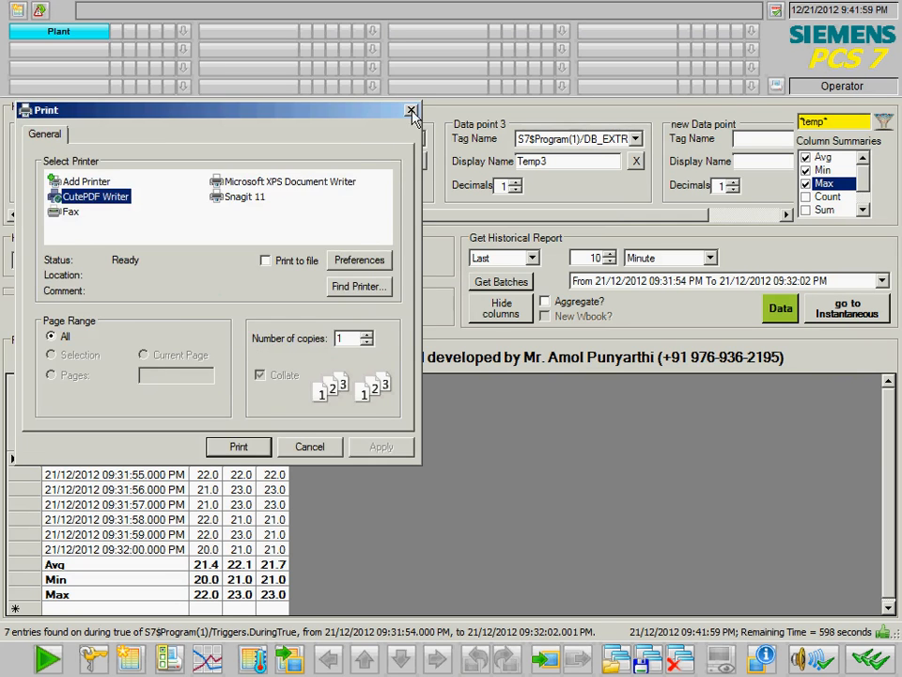
pyautogui.click(412, 110)
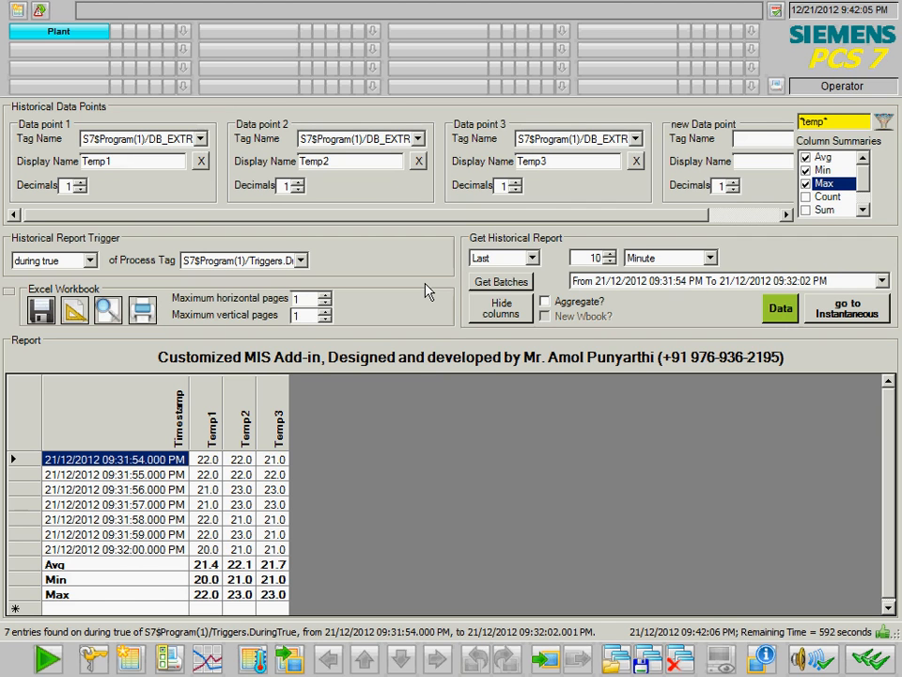
# - Launch Notepad from the Run prompt and start typing an e-mail address into it
pyautogui.press('super+r')
pyautogui.write('notepad')
pyautogui.press('Return')
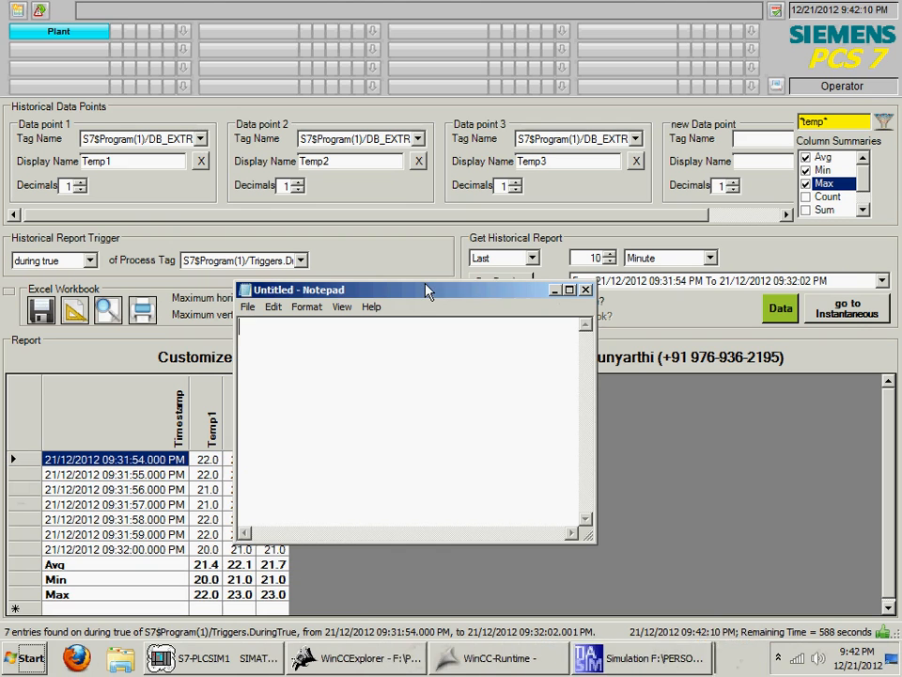
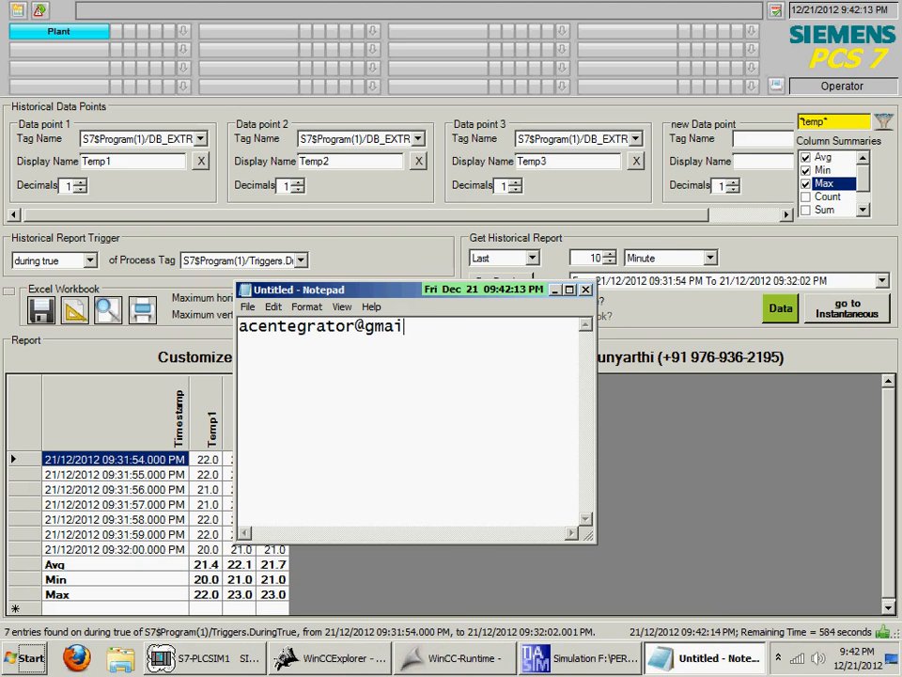